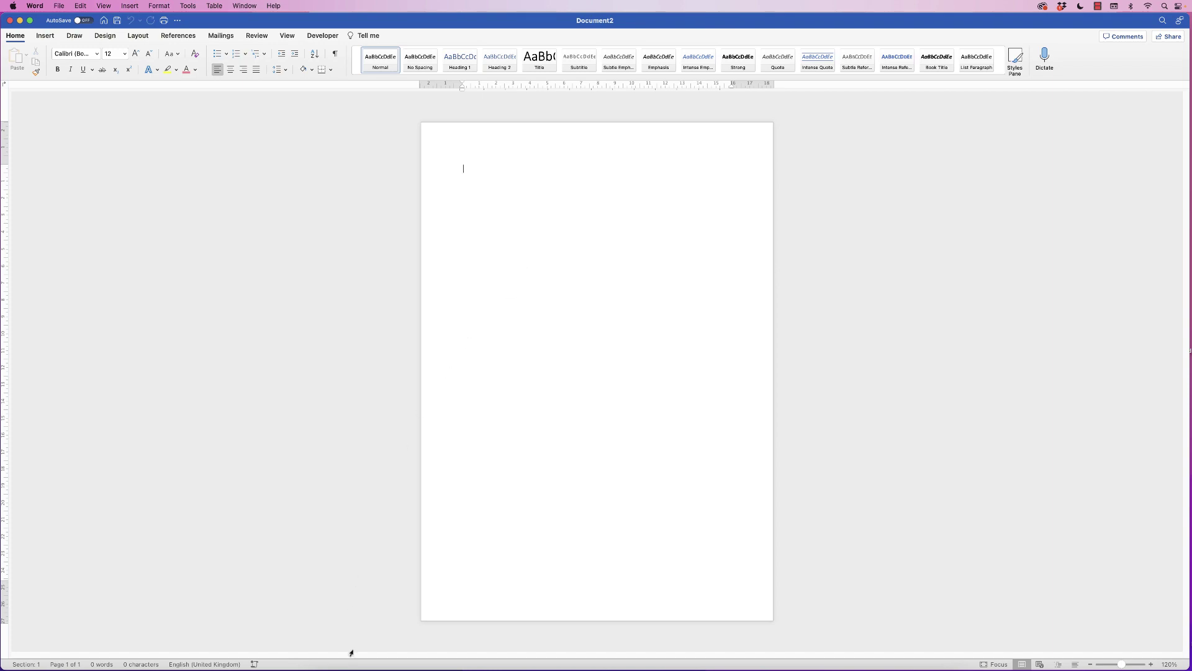
Step: Switch to Safari and search Pixabay for "cake" with the image type limited to vectors
{"action": "left_click", "coordinate": [353, 668]}
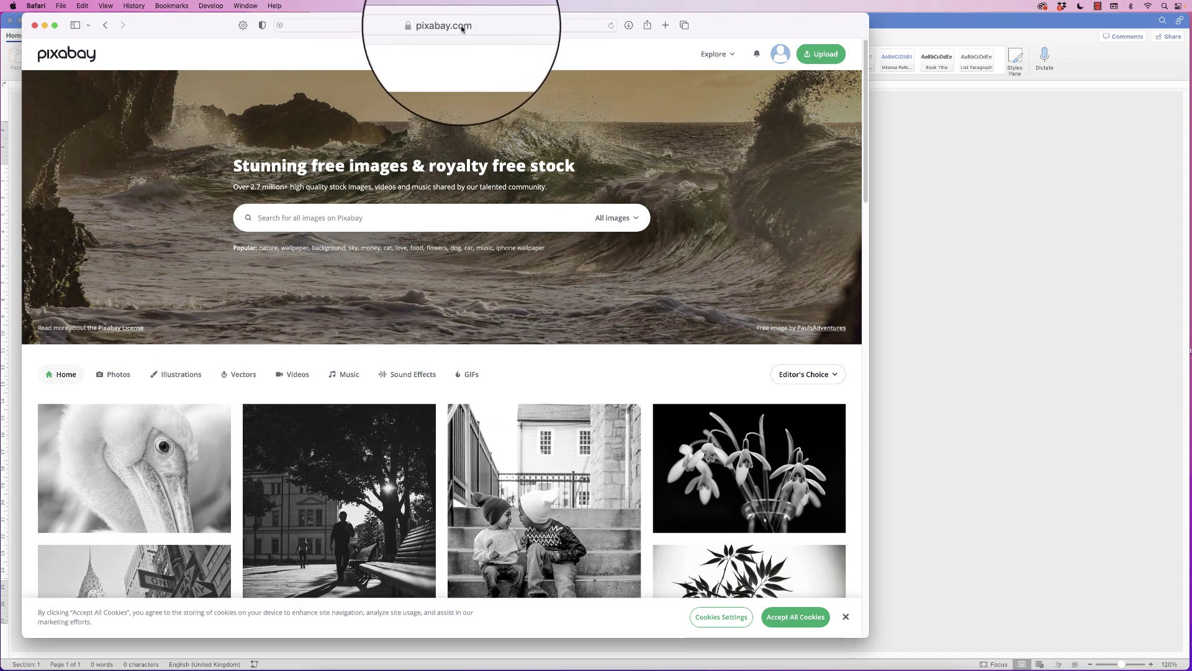
{"action": "left_click", "coordinate": [637, 221]}
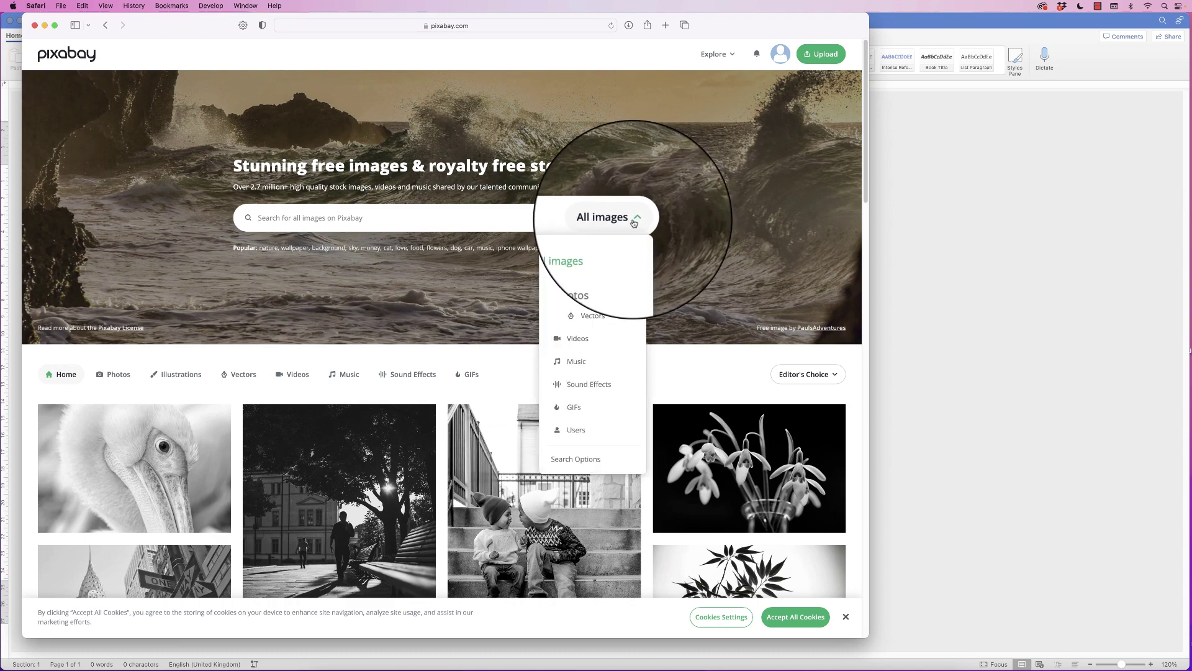
{"action": "left_click", "coordinate": [586, 318]}
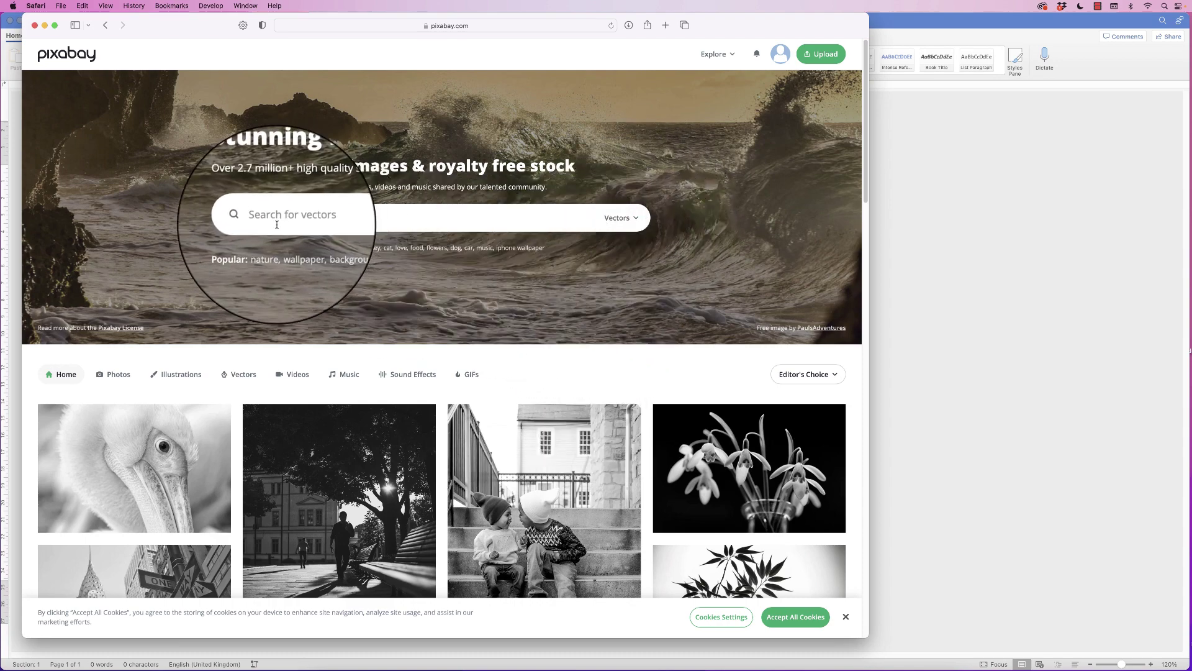
{"action": "type", "text": "cake"}
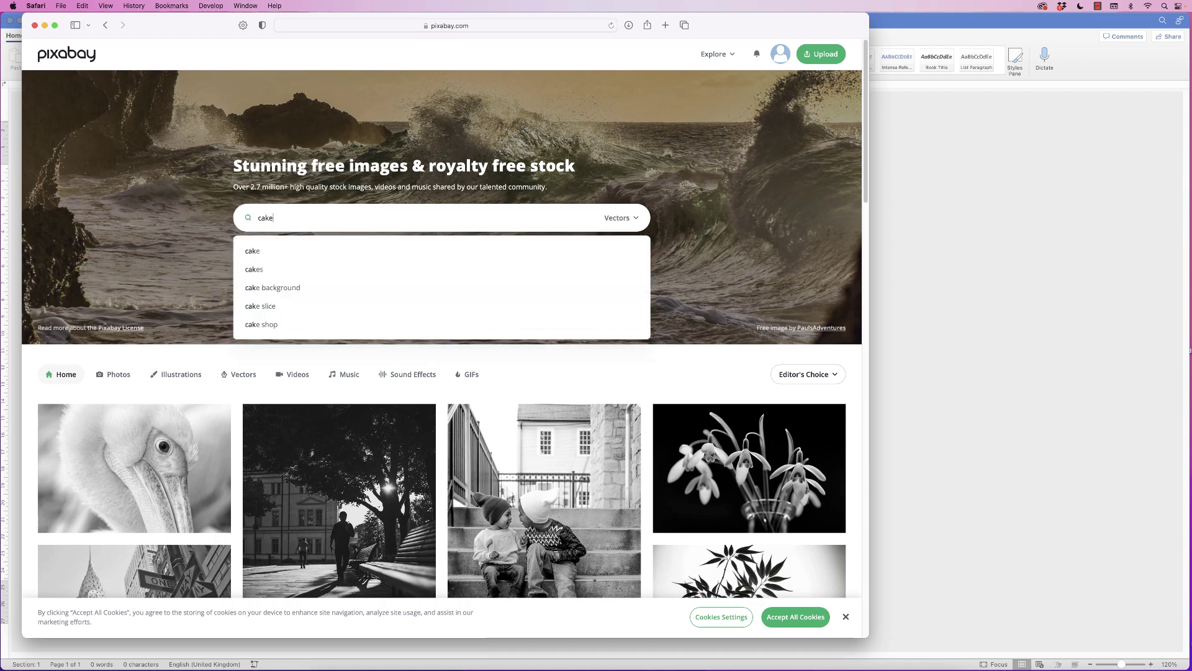
{"action": "key", "text": "Return"}
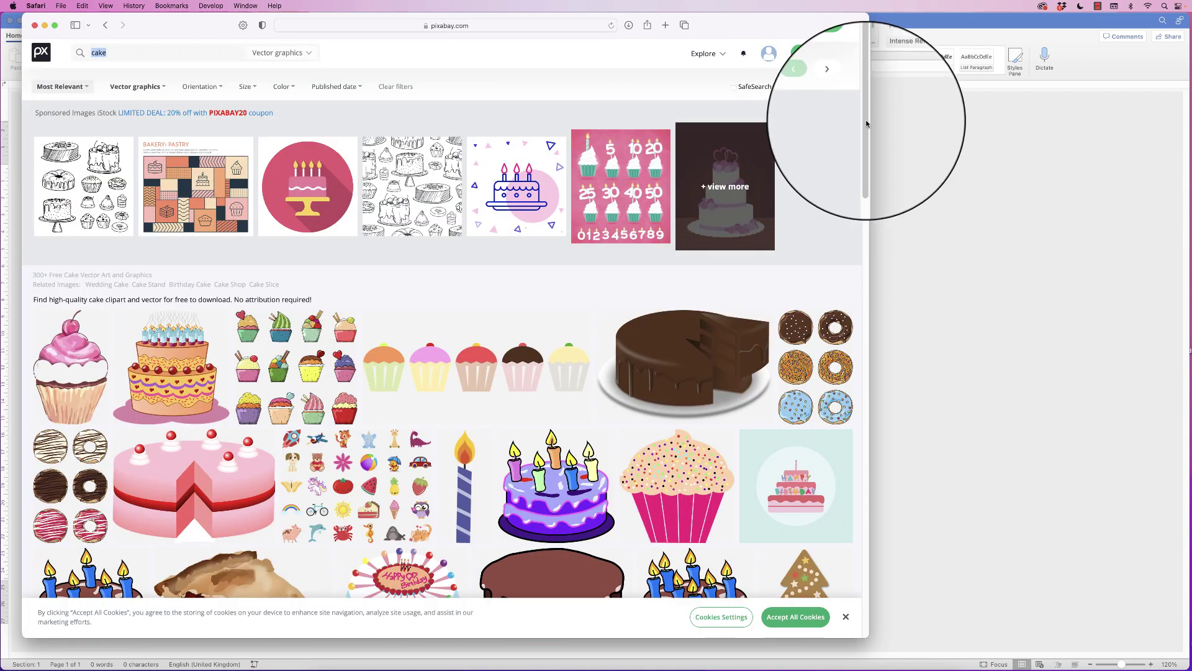
Step: Browse the cake vector results and open the illustration showing a row of sweets with a cake on a stand
{"action": "scroll", "coordinate": [863, 129], "scroll_direction": "down", "scroll_amount": 10}
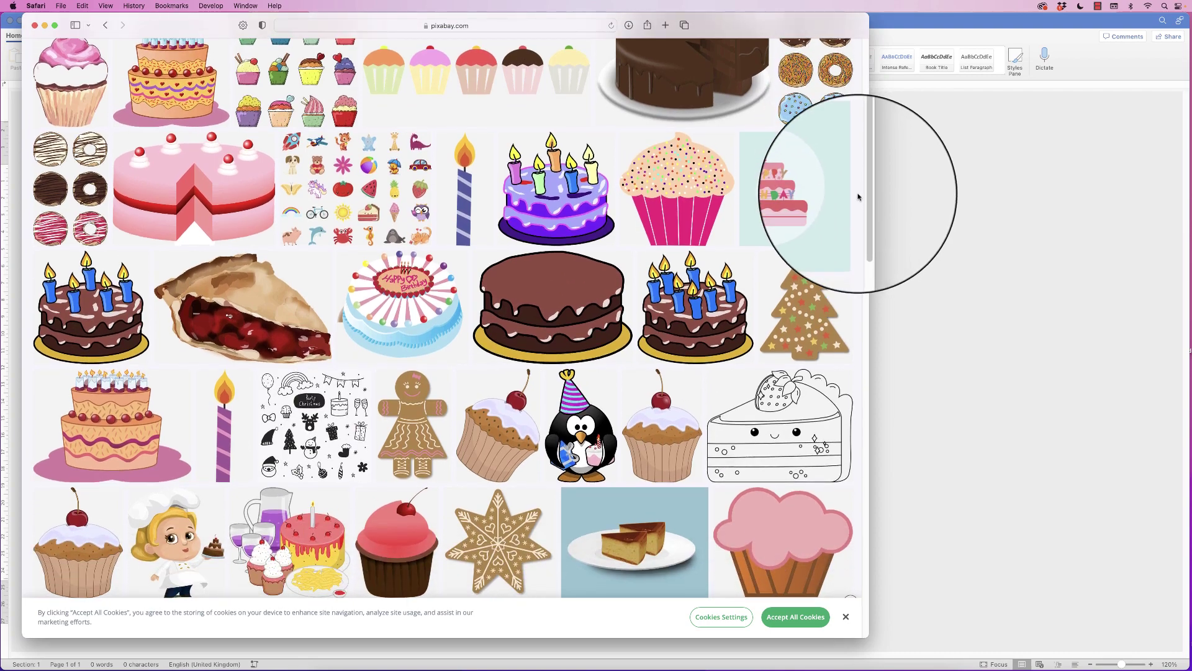
{"action": "scroll", "coordinate": [859, 209], "scroll_direction": "down", "scroll_amount": 6}
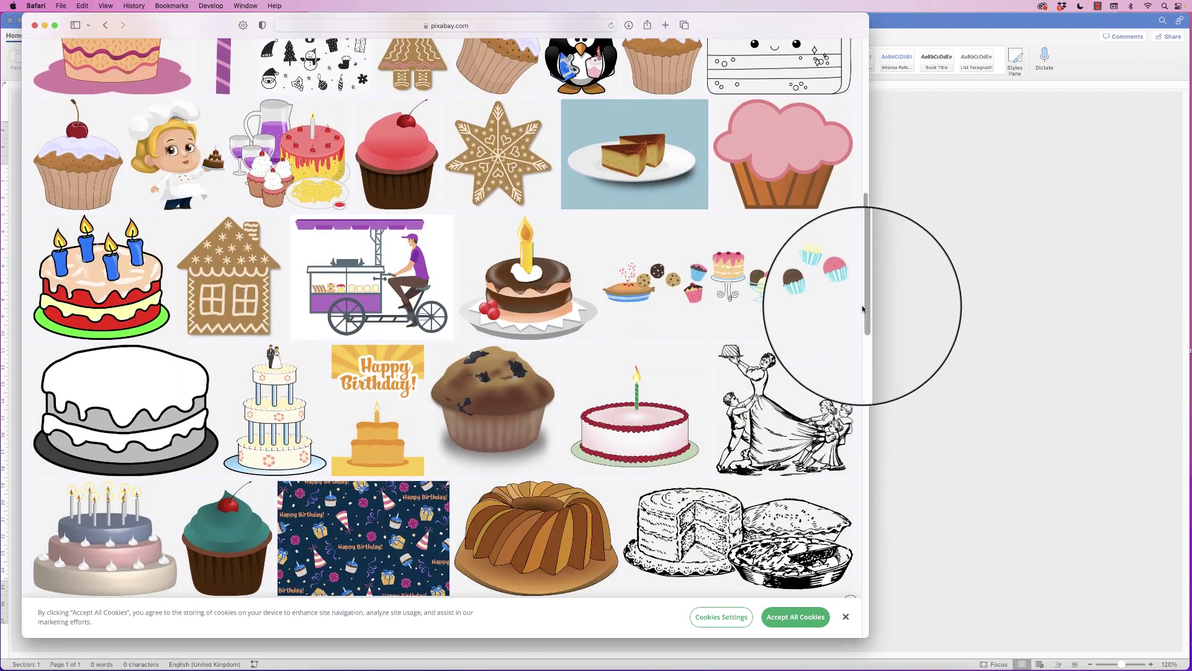
{"action": "mouse_move", "coordinate": [810, 282]}
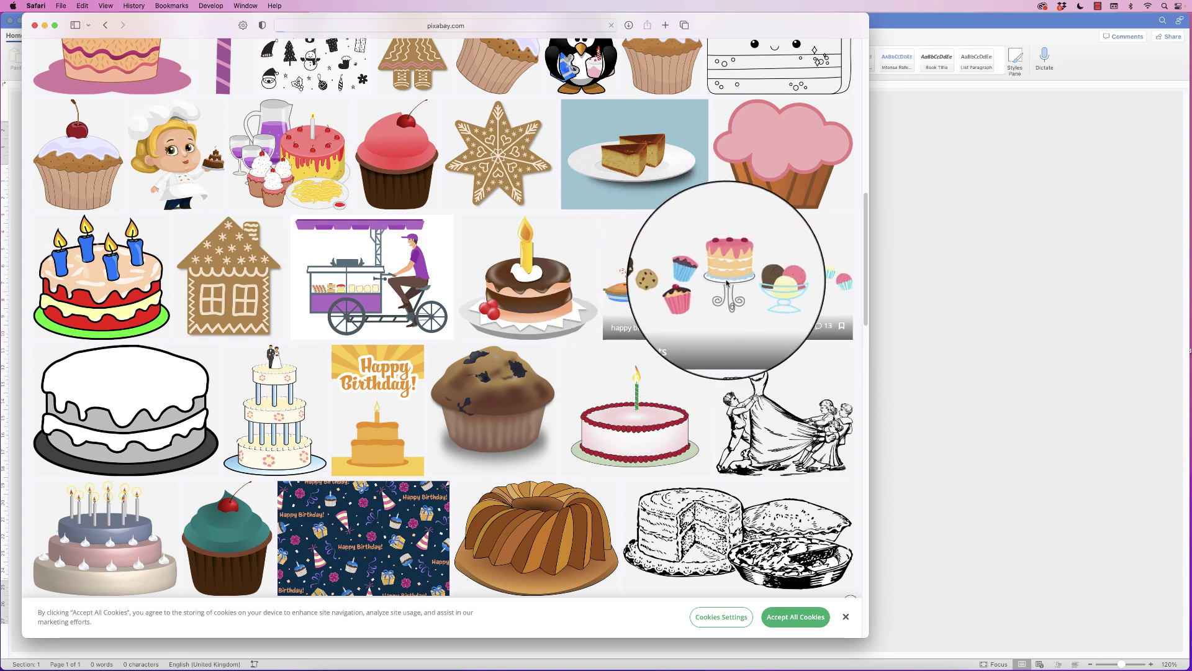
{"action": "left_click", "coordinate": [721, 270]}
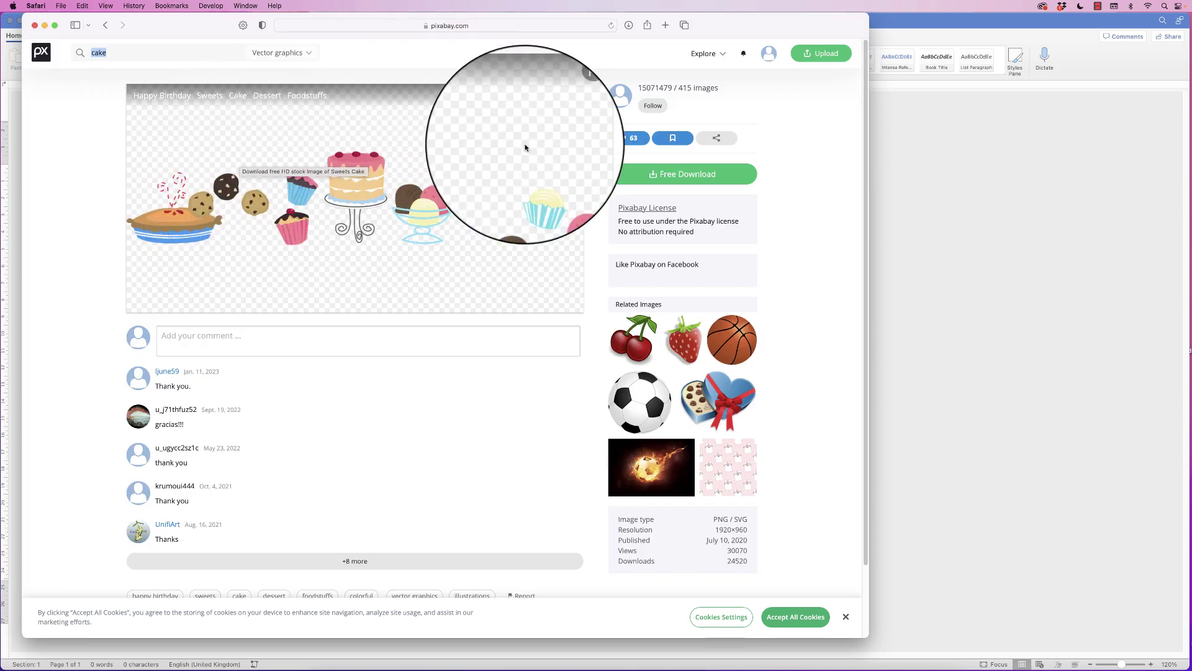
{"action": "left_click", "coordinate": [342, 271]}
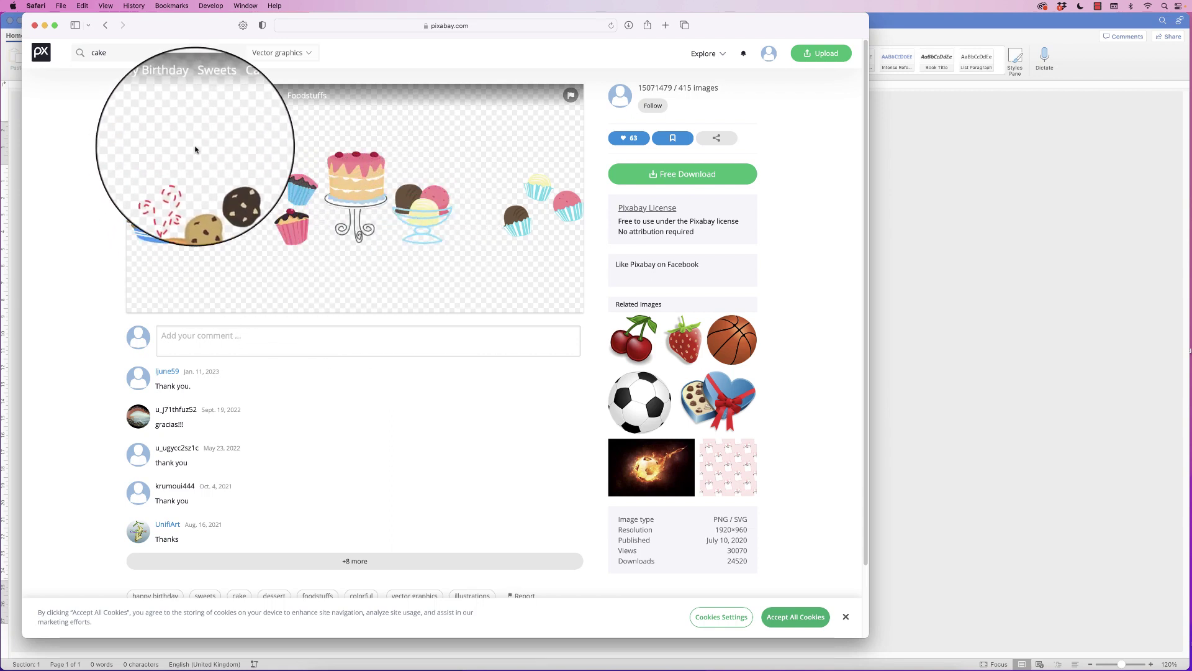
Step: Download the sweets illustration as a PNG at 1920×960 resolution
{"action": "left_click", "coordinate": [651, 174]}
{"action": "left_click", "coordinate": [624, 234]}
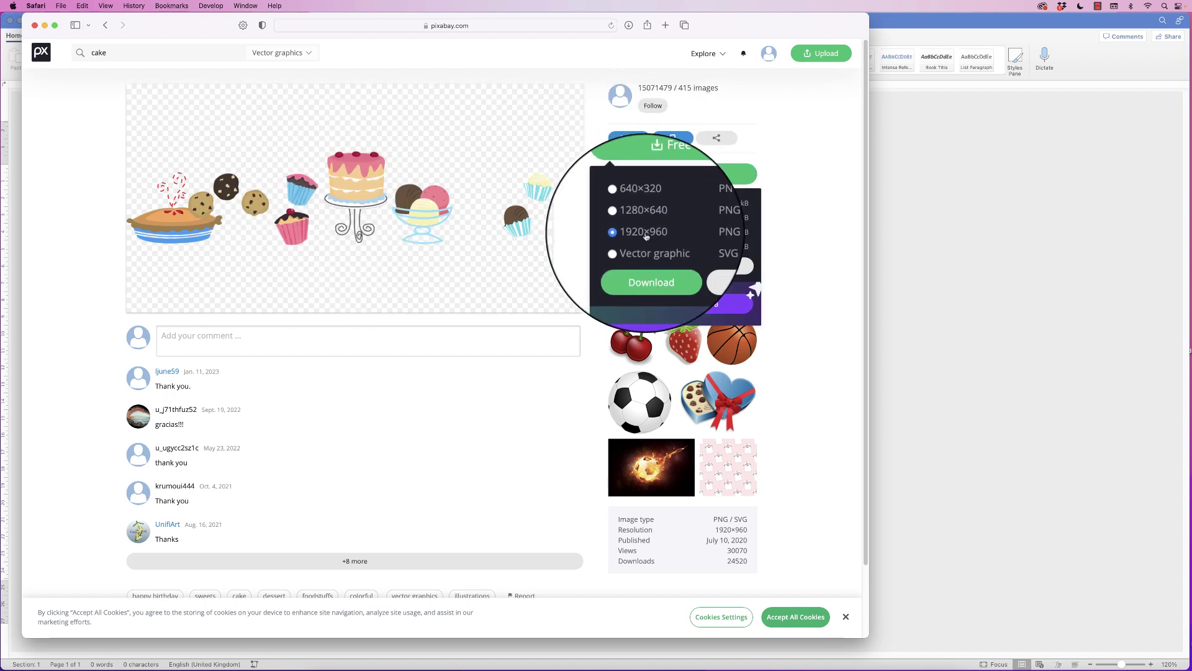
{"action": "left_click", "coordinate": [648, 267]}
Step: Switch back to Word and insert the picture file sweets-5387481.png from the Downloads folder into the blank document
{"action": "left_click", "coordinate": [892, 269]}
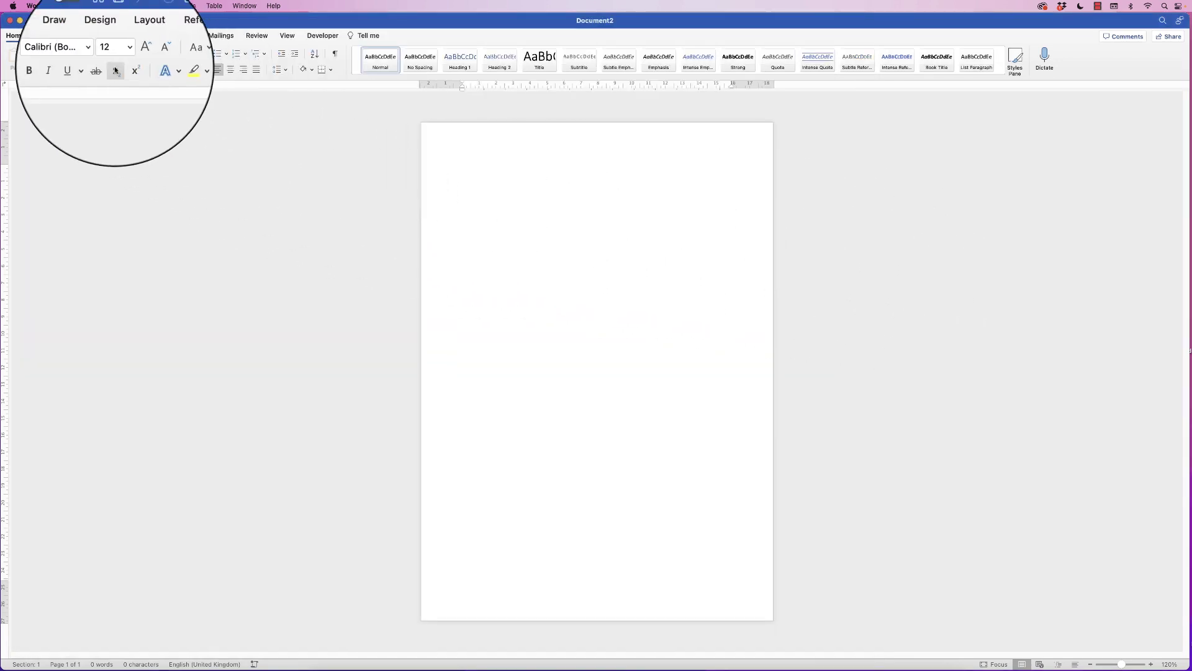
{"action": "left_click", "coordinate": [45, 40]}
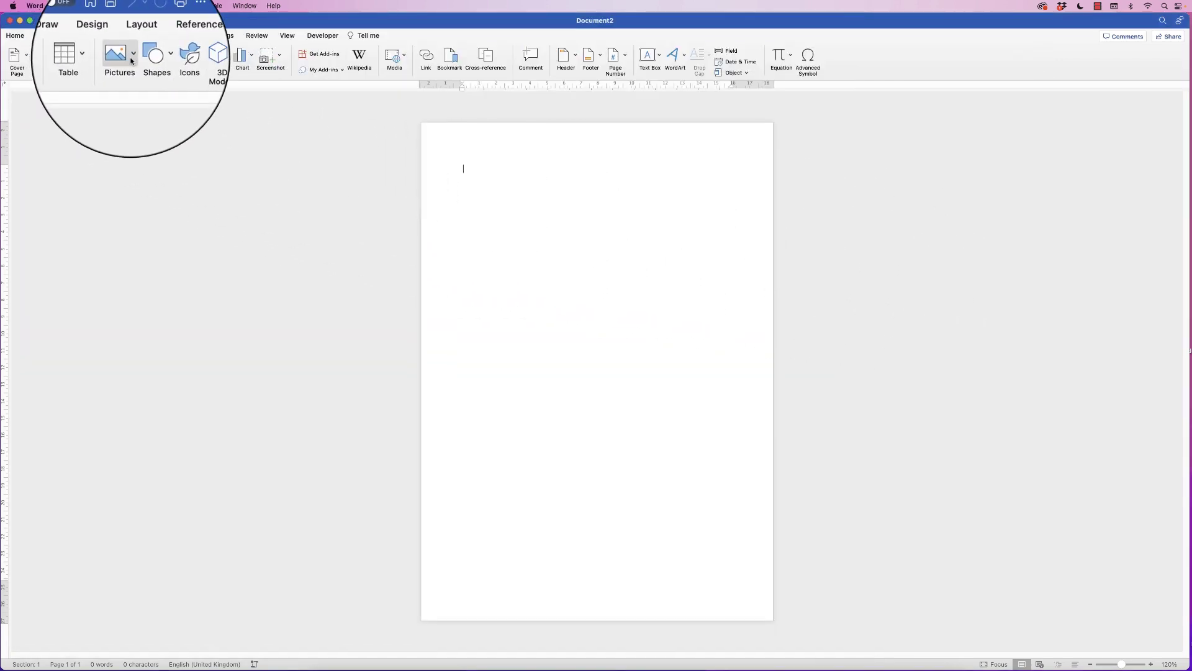
{"action": "left_click", "coordinate": [133, 58]}
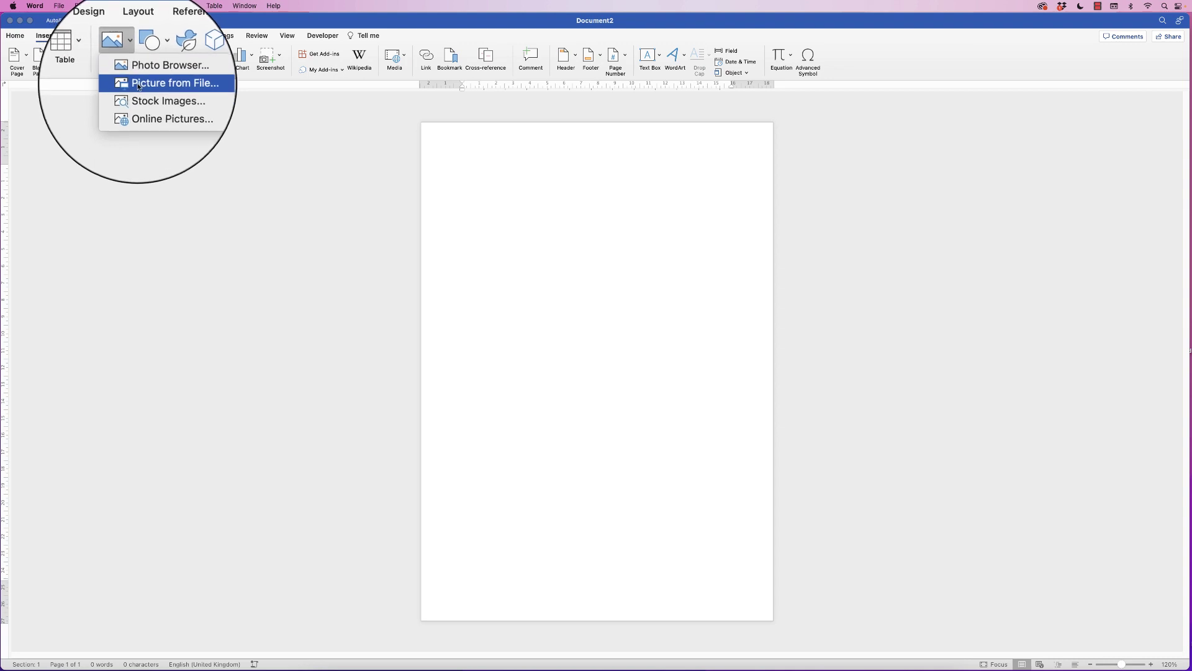
{"action": "left_click", "coordinate": [140, 85]}
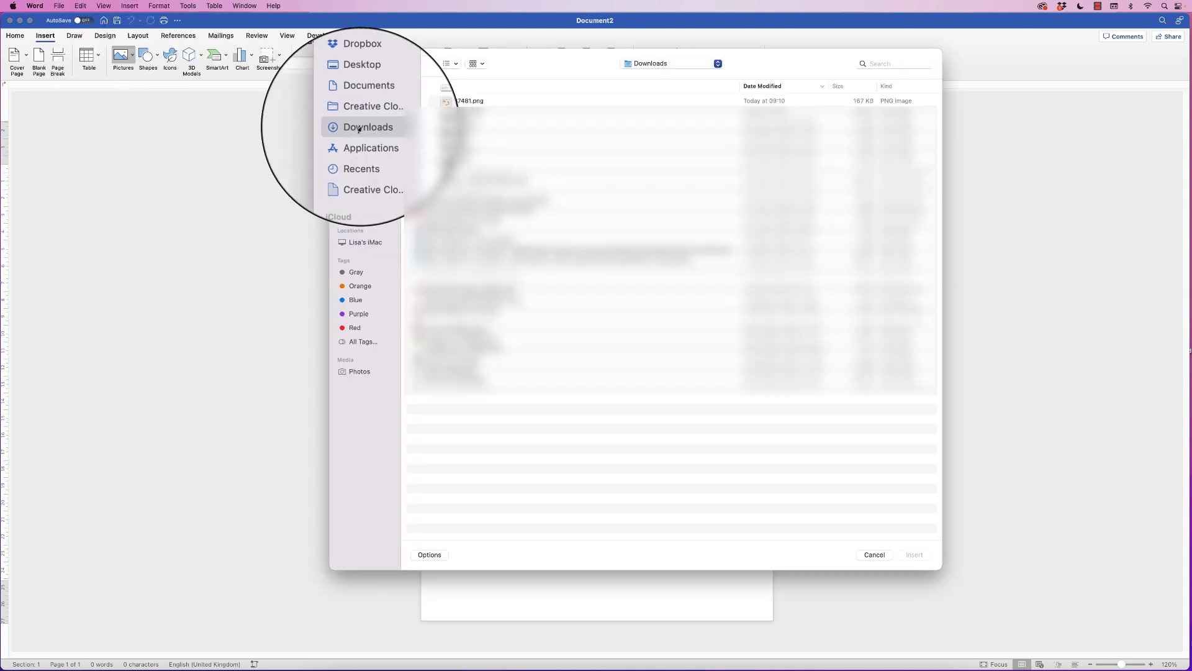
{"action": "left_click", "coordinate": [433, 101]}
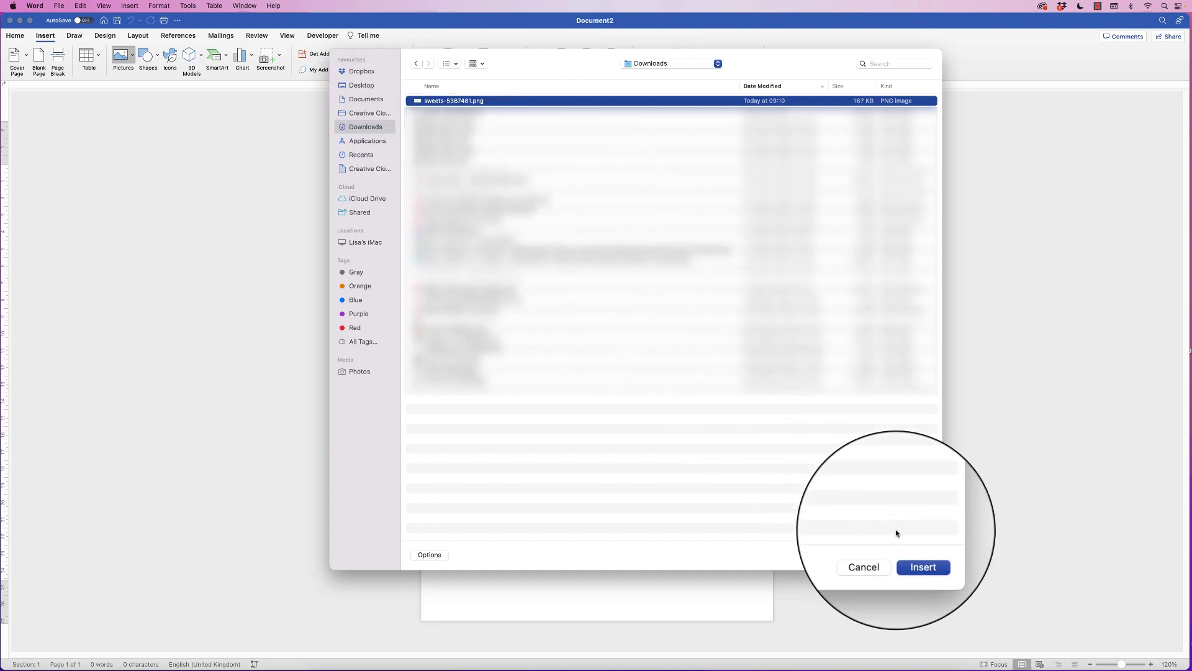
{"action": "left_click", "coordinate": [921, 557]}
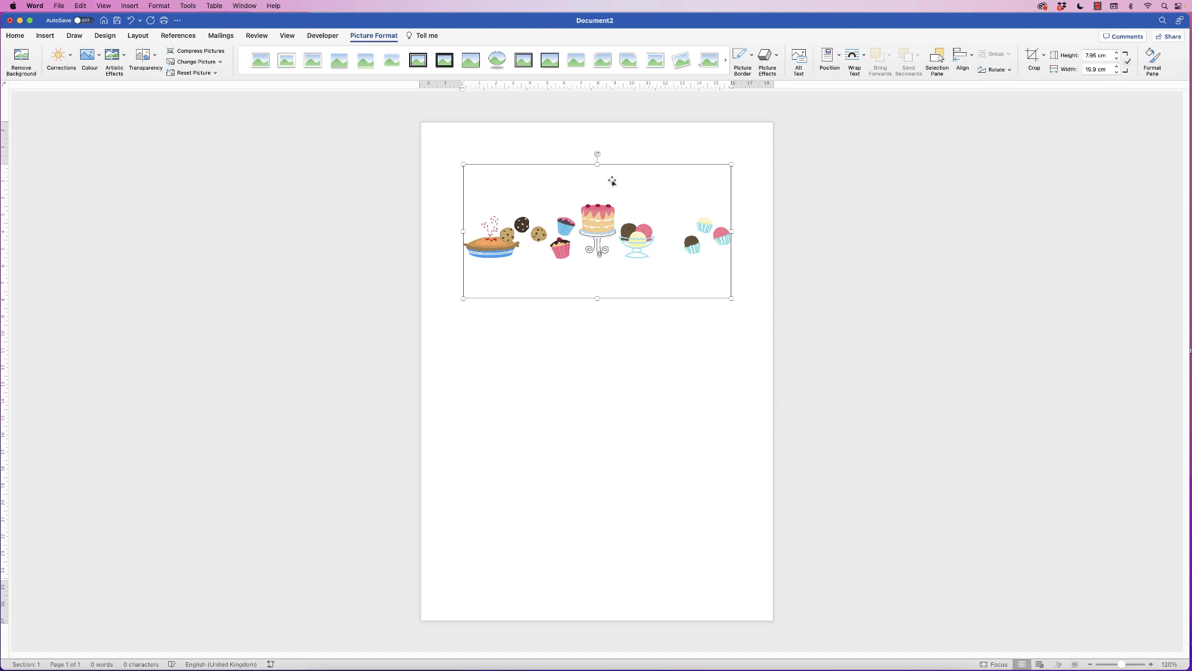
Step: Set the inserted picture's text wrapping to In Front of Text
{"action": "right_click", "coordinate": [590, 212]}
{"action": "mouse_move", "coordinate": [645, 350]}
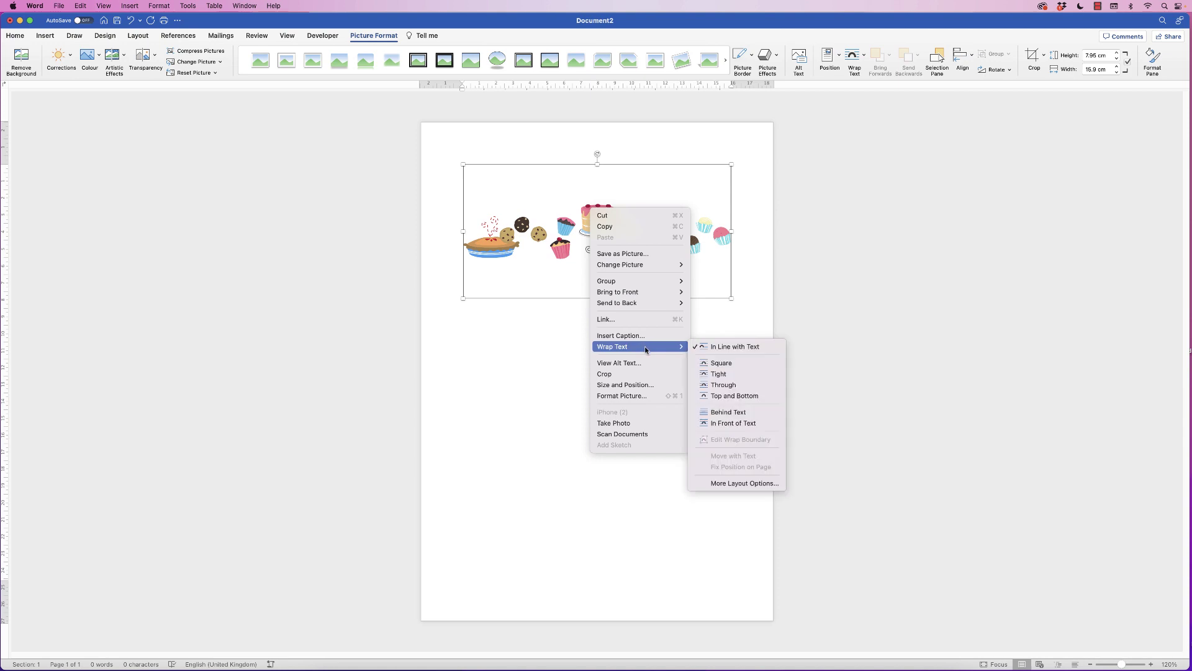
{"action": "left_click", "coordinate": [726, 425]}
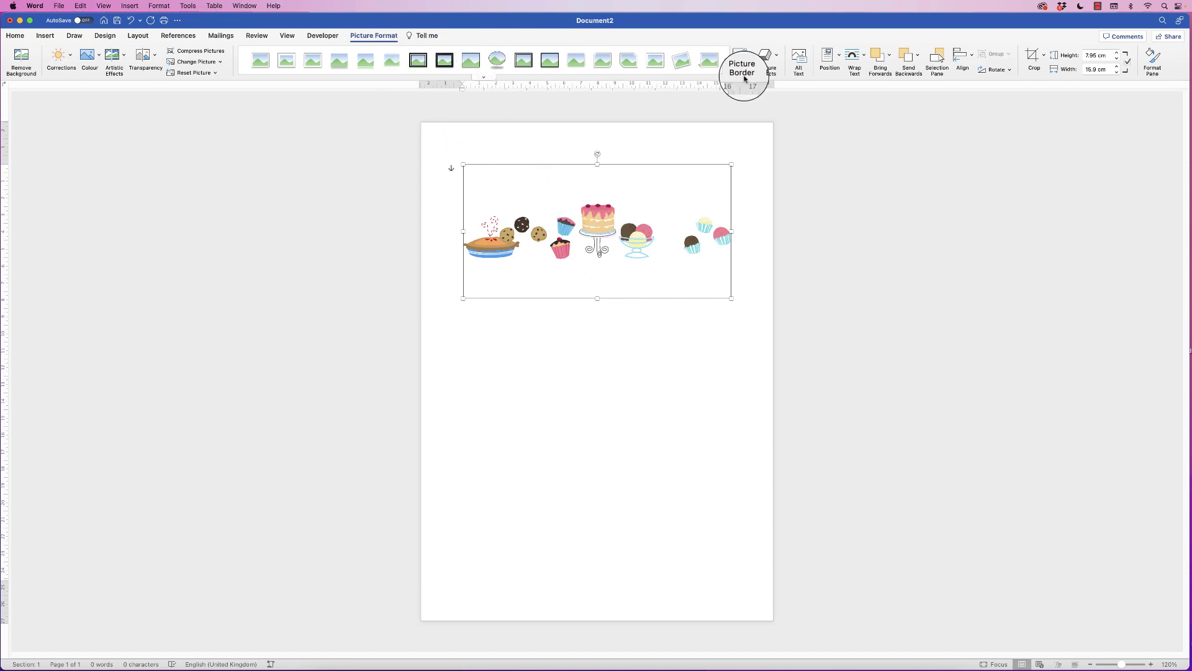
Step: Crop the picture on all four sides to only the cake on its stand, about 3.7 cm high by 2.5 cm wide
{"action": "left_click", "coordinate": [1030, 59]}
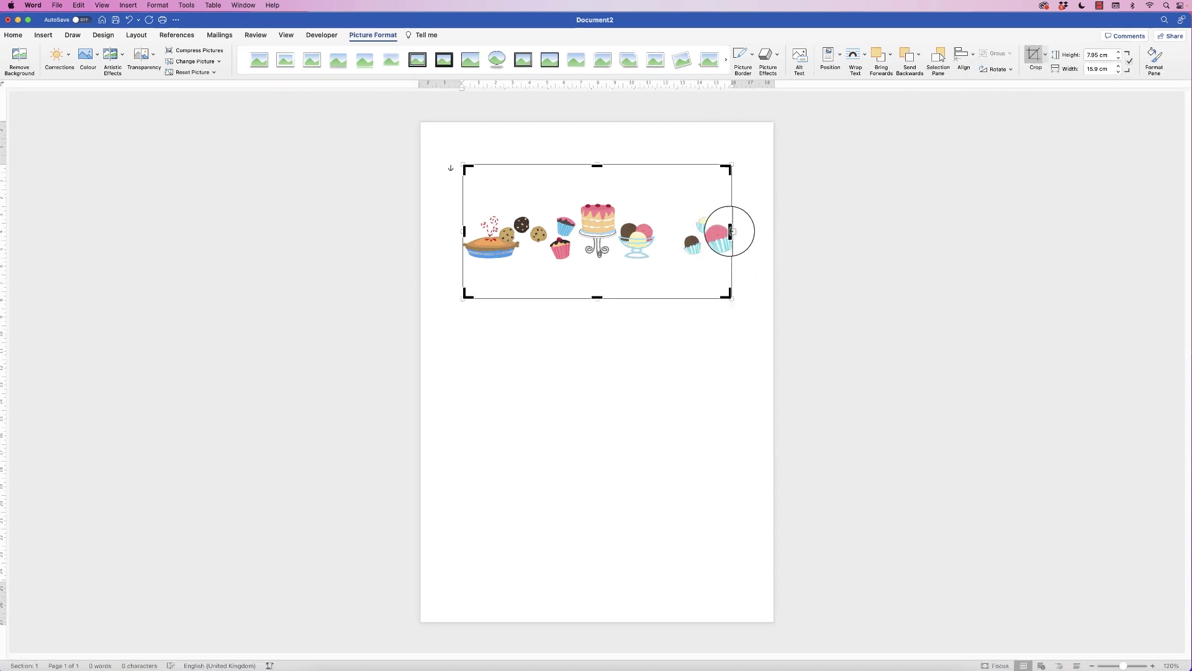
{"action": "left_click_drag", "start_coordinate": [730, 232], "coordinate": [724, 231]}
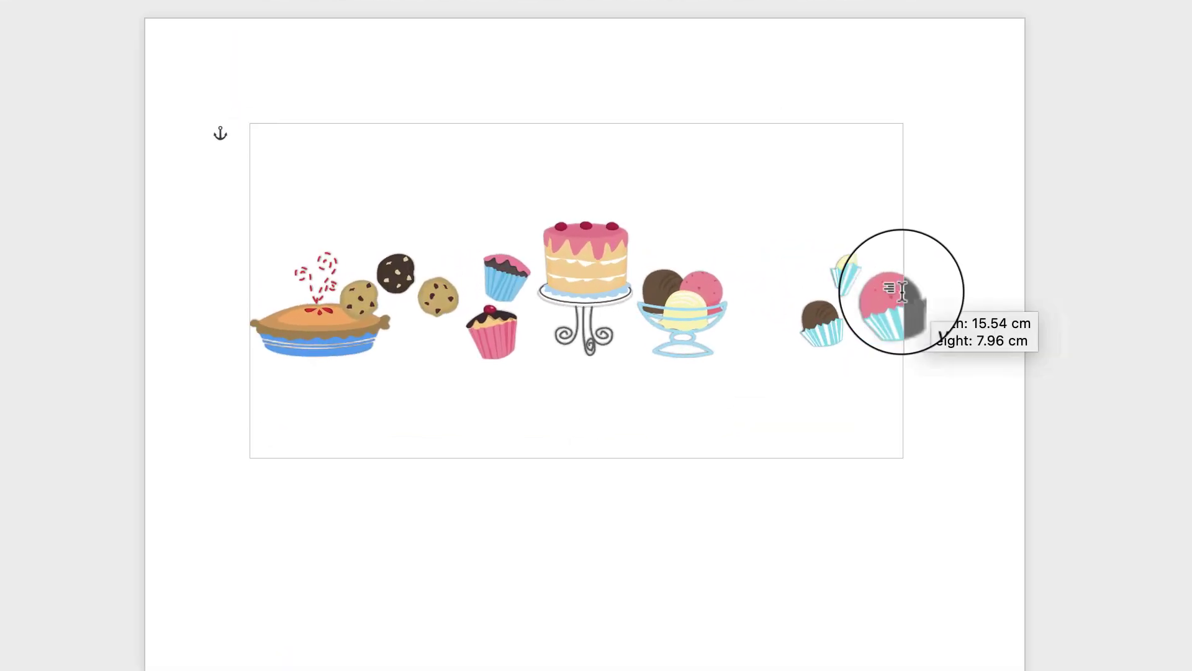
{"action": "left_click_drag", "start_coordinate": [902, 292], "coordinate": [638, 298]}
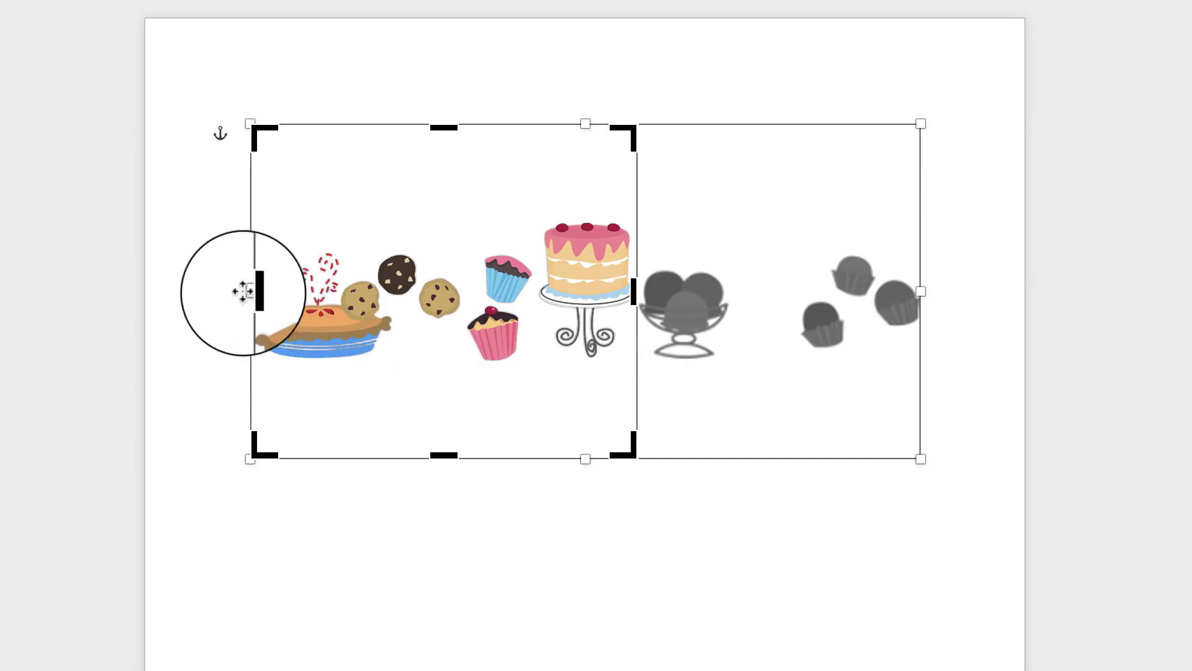
{"action": "left_click_drag", "start_coordinate": [253, 290], "coordinate": [531, 318]}
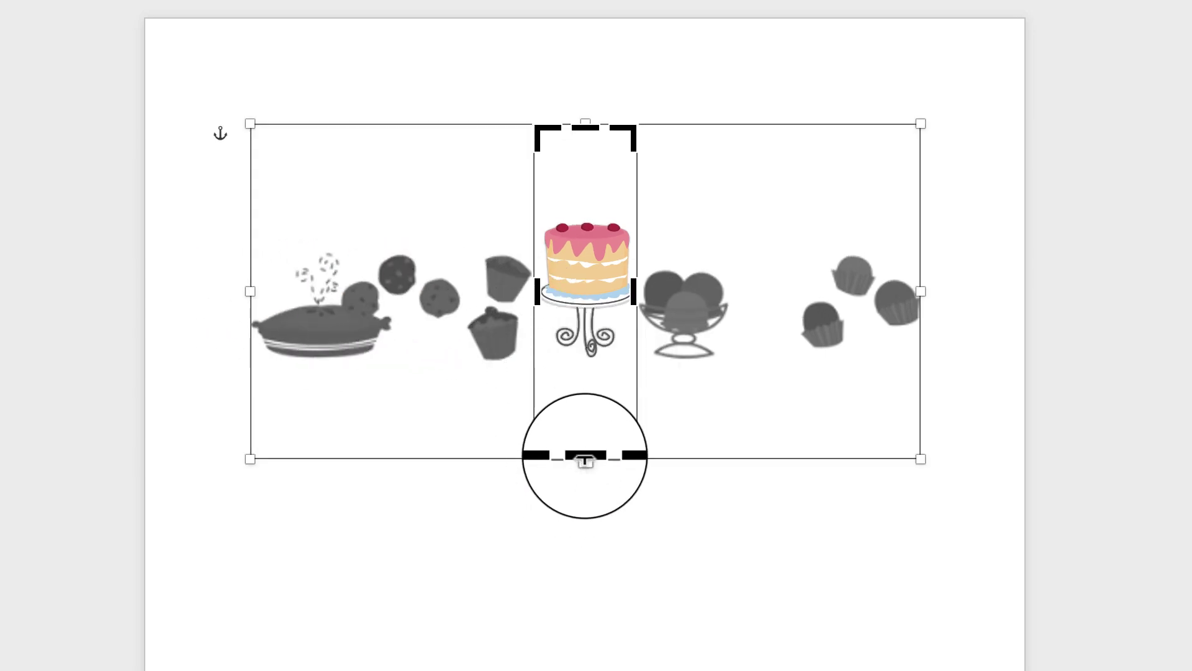
{"action": "left_click_drag", "start_coordinate": [586, 454], "coordinate": [588, 360]}
{"action": "left_click_drag", "start_coordinate": [588, 127], "coordinate": [581, 210]}
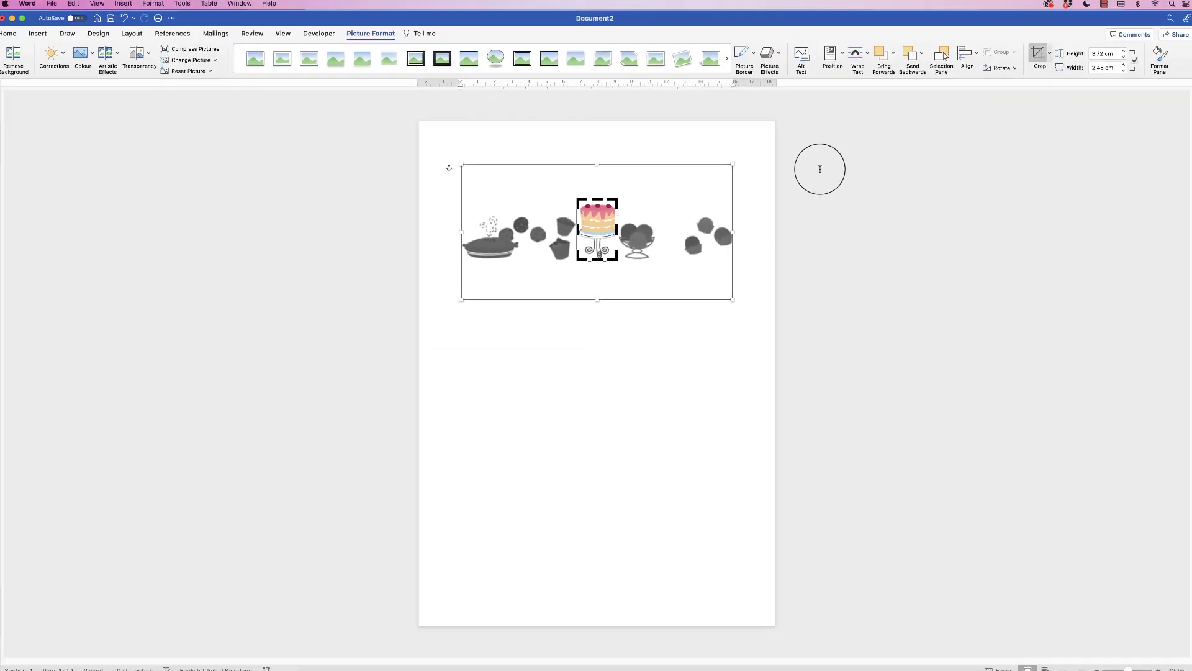
{"action": "left_click", "coordinate": [1139, 152]}
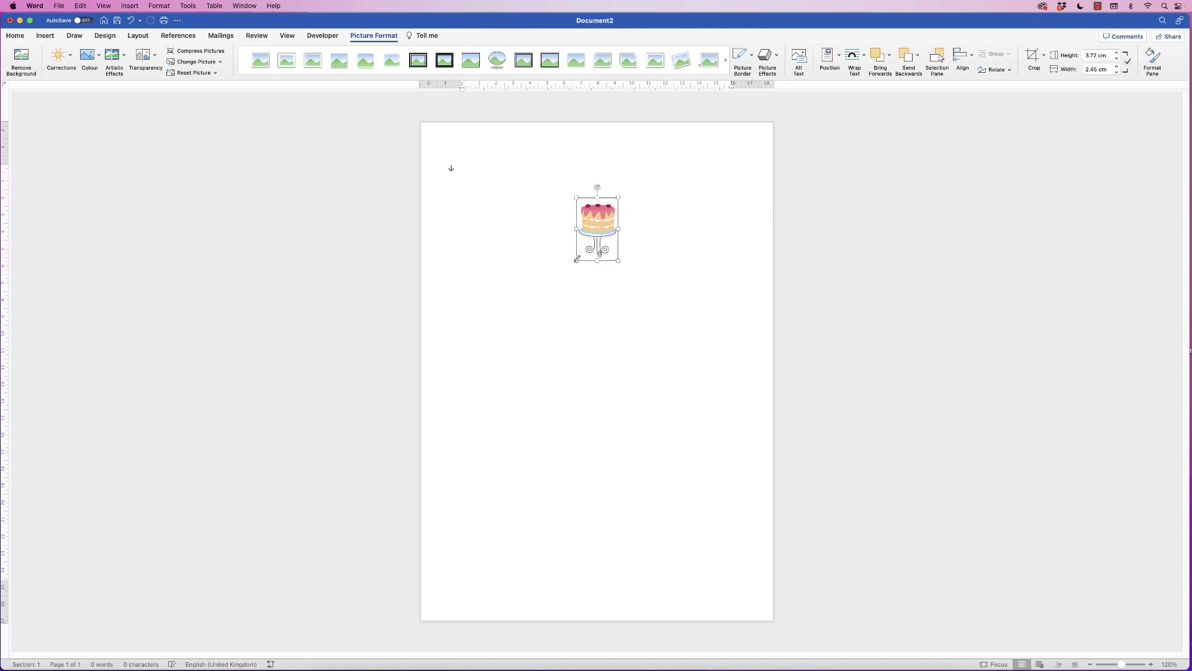
Step: Resize the cake picture to about 6.4 cm high by 4.2 cm wide and place it centrally in the page's lower half
{"action": "left_click_drag", "start_coordinate": [577, 259], "coordinate": [454, 447]}
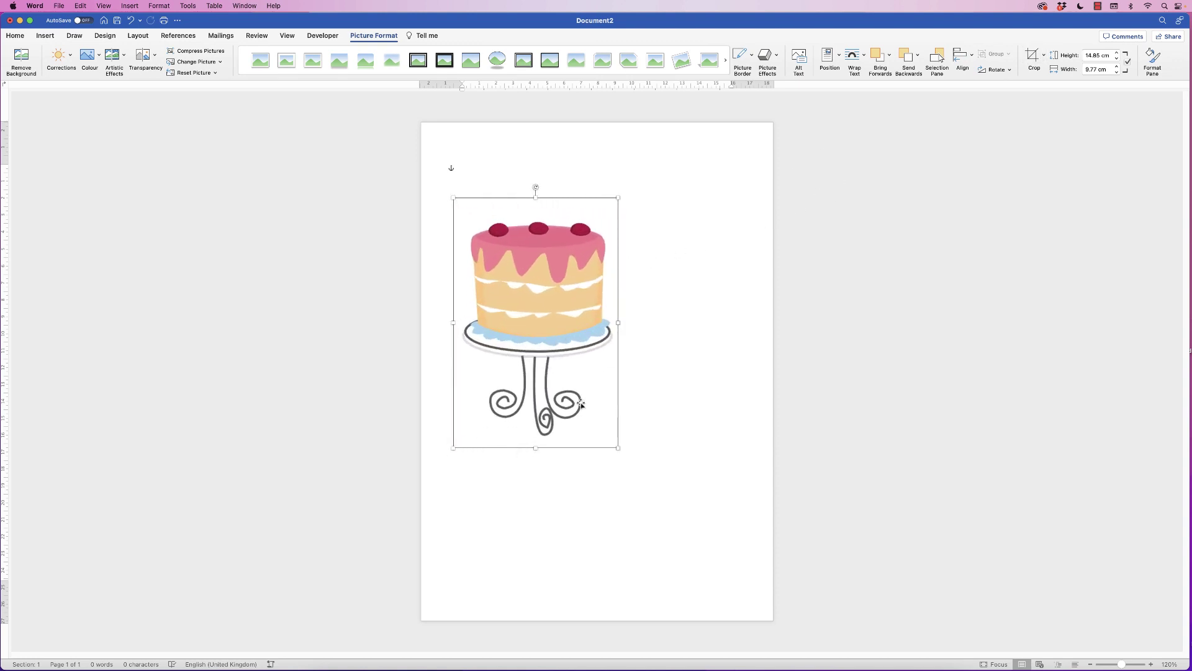
{"action": "left_click_drag", "start_coordinate": [620, 199], "coordinate": [546, 315]}
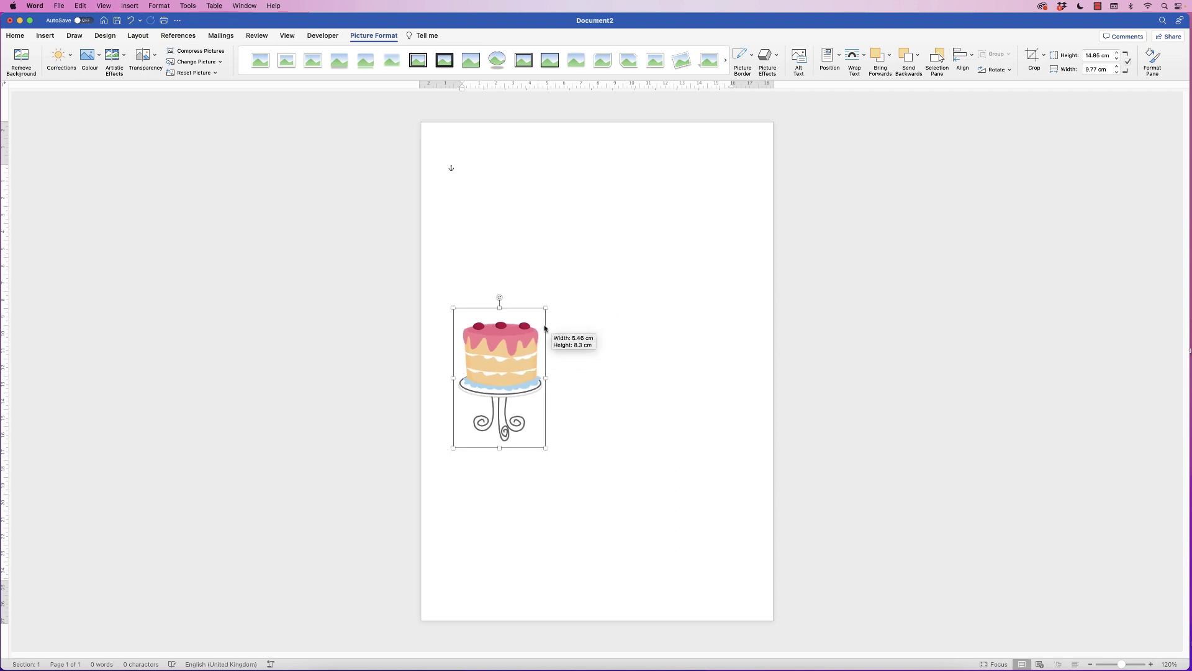
{"action": "left_click_drag", "start_coordinate": [506, 394], "coordinate": [603, 471]}
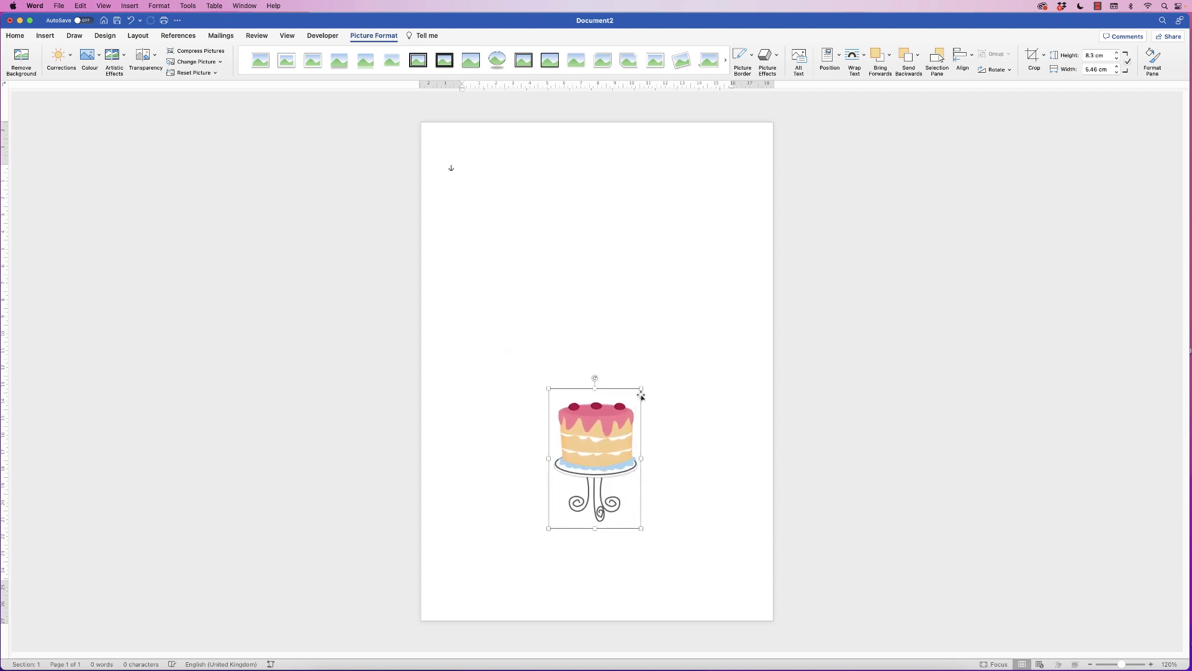
{"action": "left_click_drag", "start_coordinate": [639, 390], "coordinate": [620, 419]}
{"action": "left_click_drag", "start_coordinate": [593, 458], "coordinate": [608, 453]}
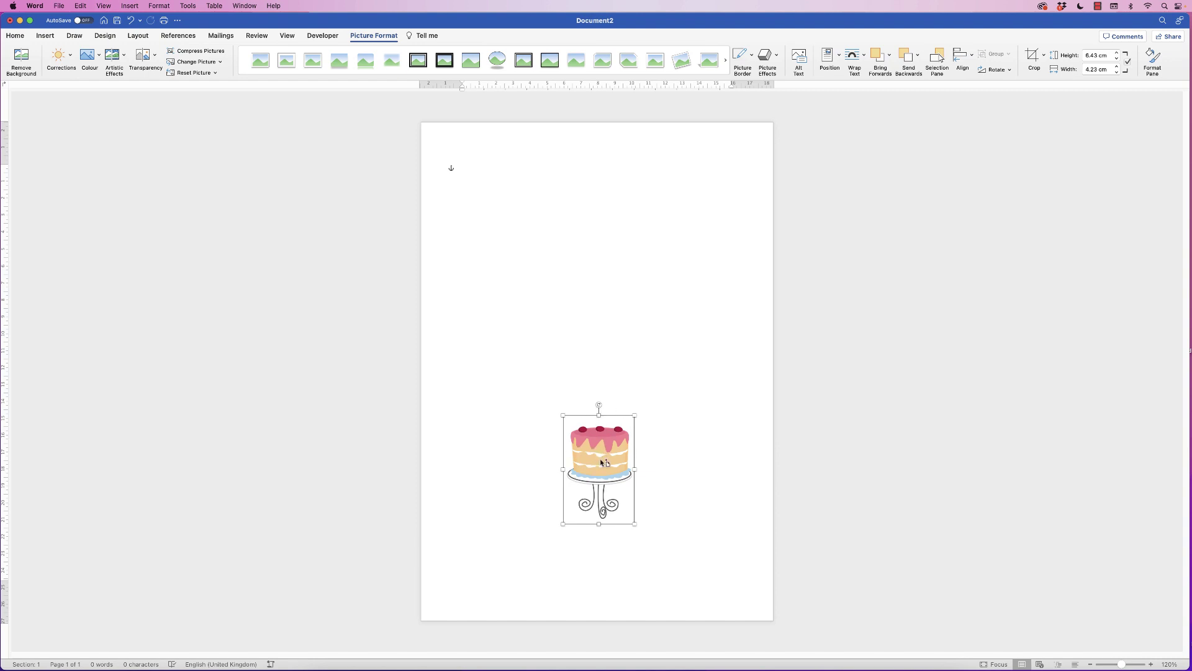
Step: Duplicate the cake picture twice to form a row of three cakes across the lower half of the page
{"action": "left_click_drag", "start_coordinate": [603, 461], "coordinate": [519, 460]}
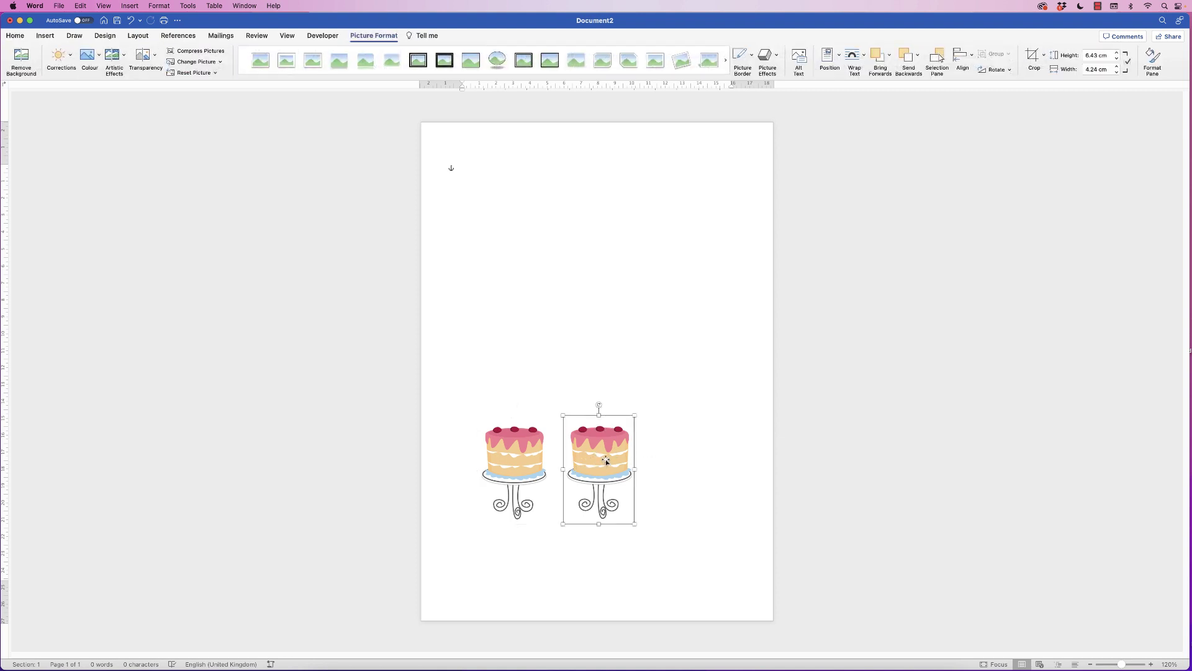
{"action": "left_click_drag", "start_coordinate": [599, 458], "coordinate": [677, 451]}
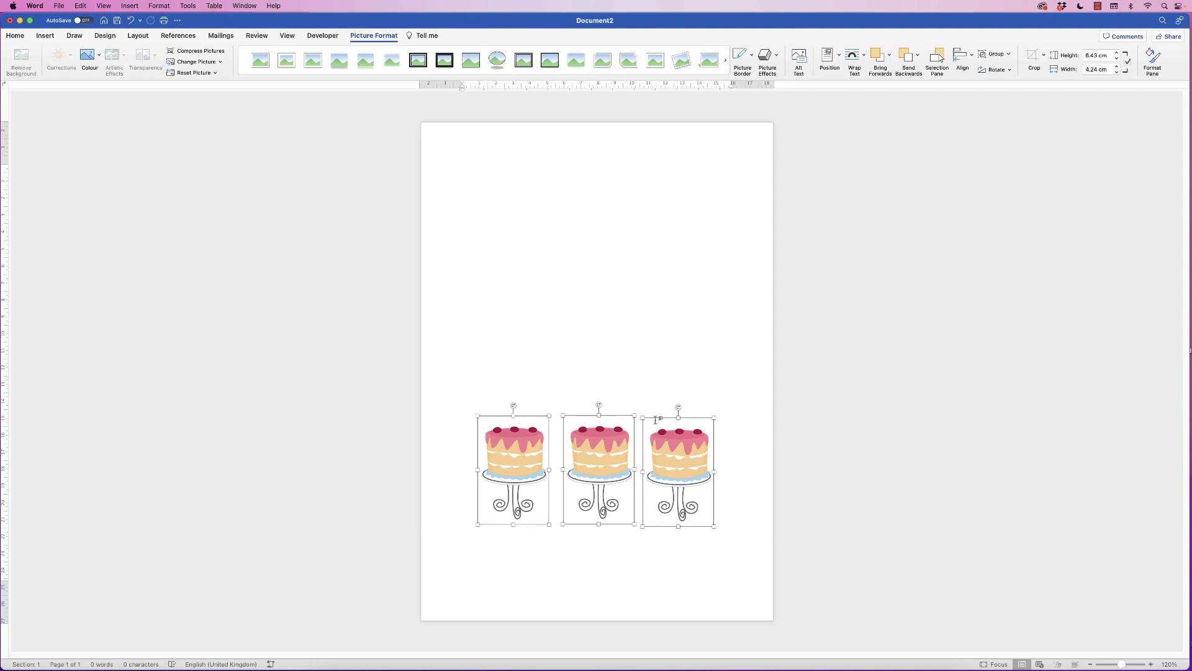
Step: Distribute the three selected cake pictures horizontally and align them to the top
{"action": "left_click", "coordinate": [972, 57]}
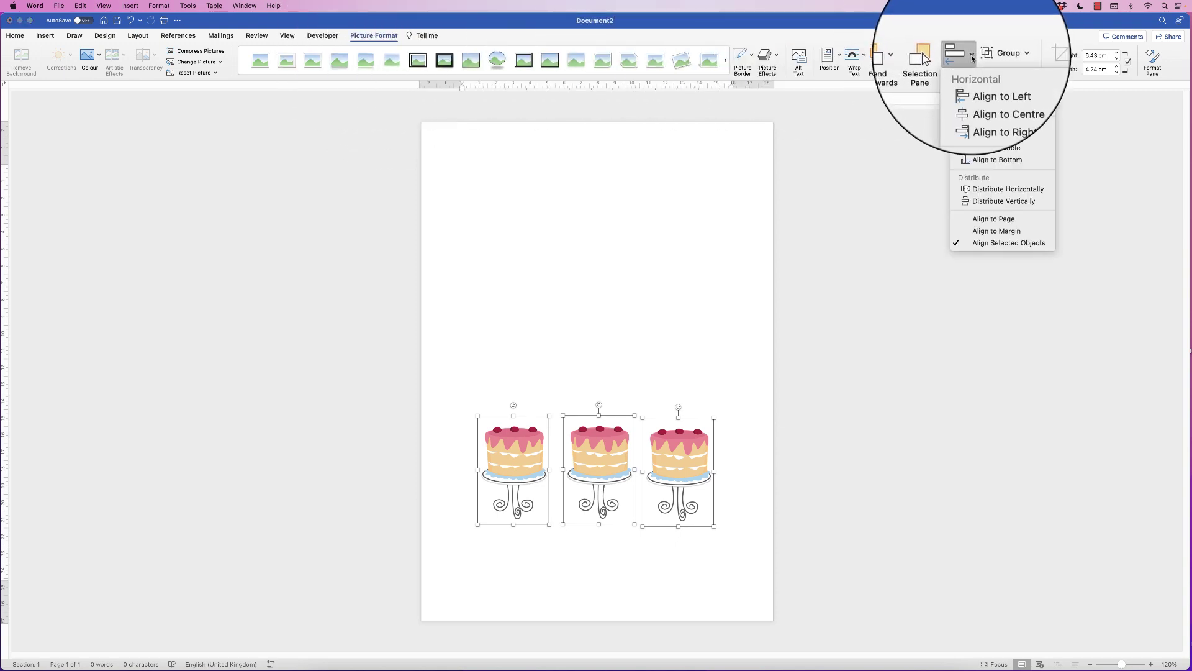
{"action": "left_click", "coordinate": [998, 191]}
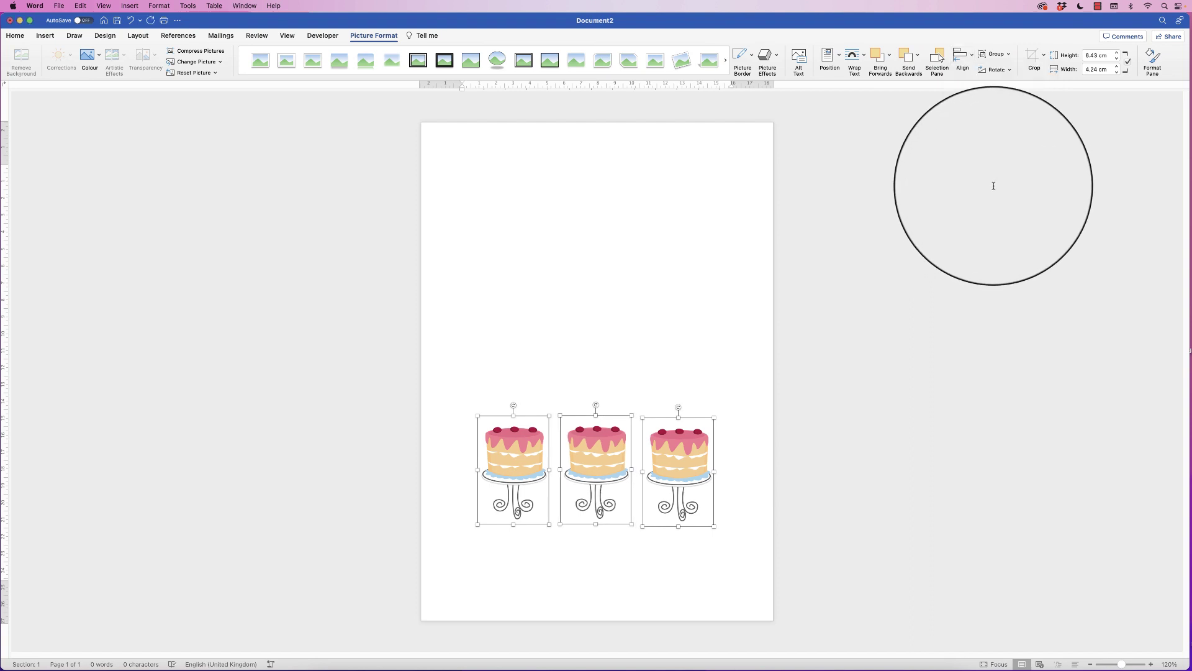
{"action": "left_click", "coordinate": [971, 56]}
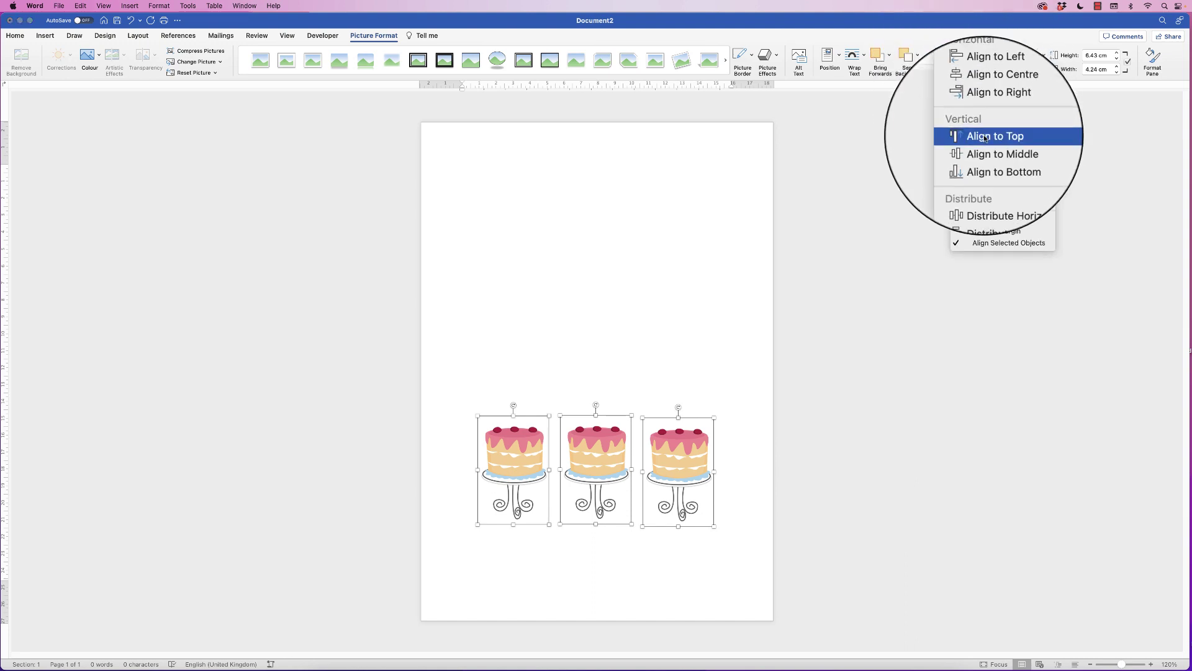
{"action": "left_click", "coordinate": [985, 136]}
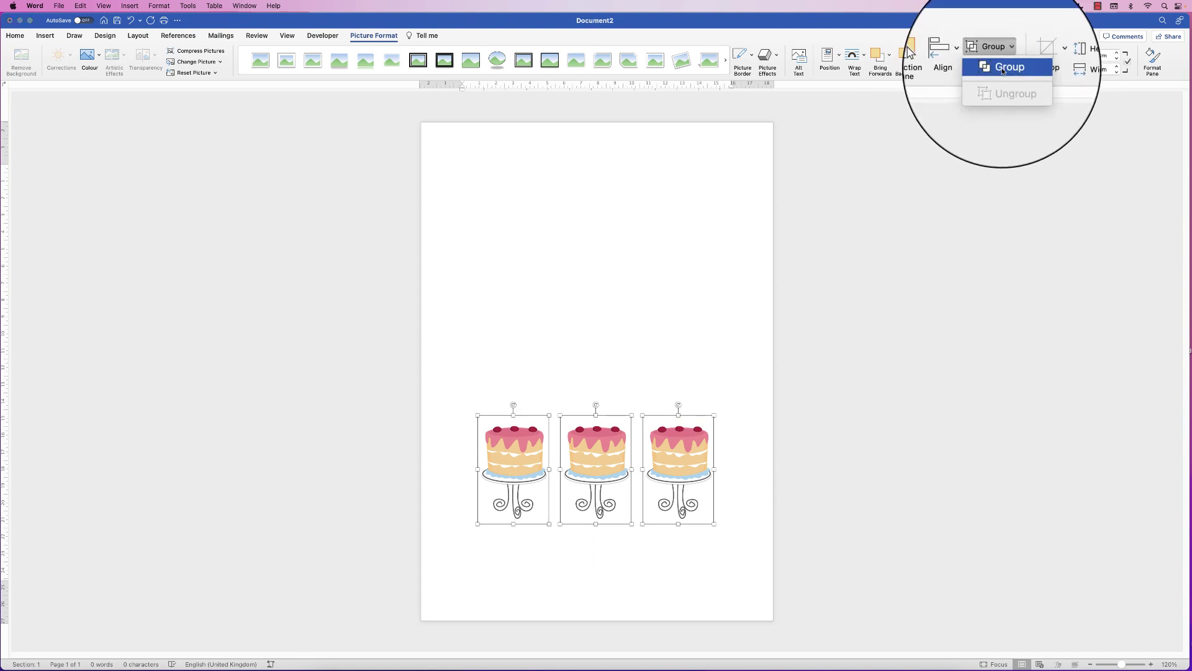
Step: Group the three cake pictures and centre the group horizontally between the page margins
{"action": "left_click", "coordinate": [1006, 74]}
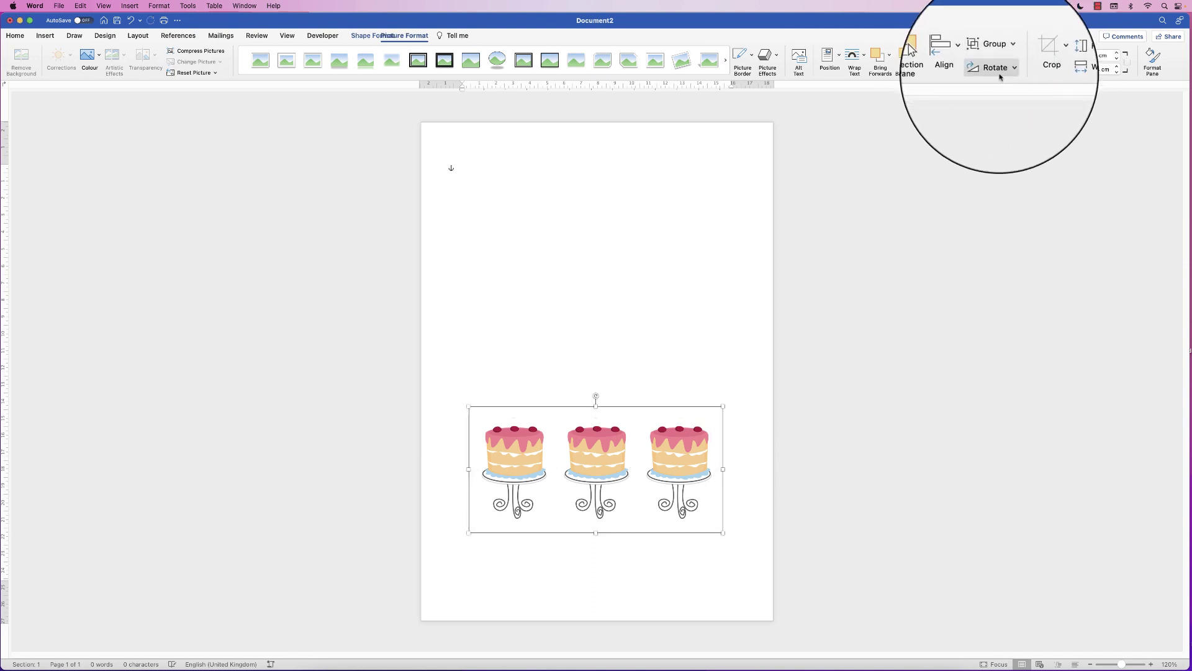
{"action": "left_click", "coordinate": [972, 57]}
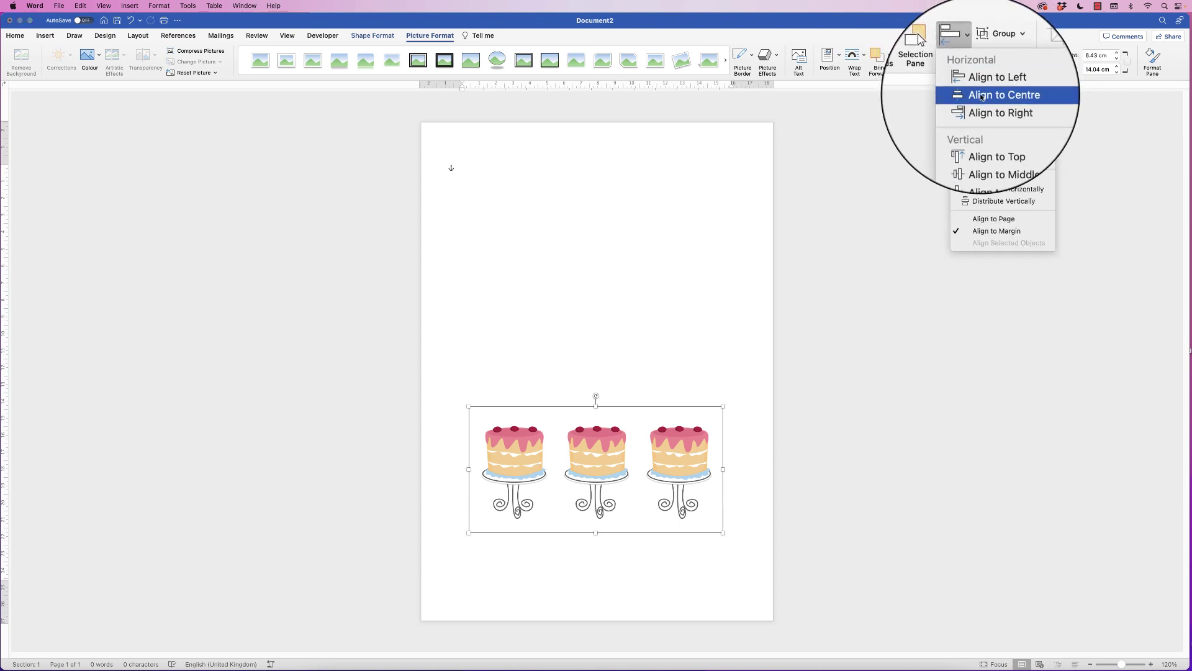
{"action": "left_click", "coordinate": [993, 94]}
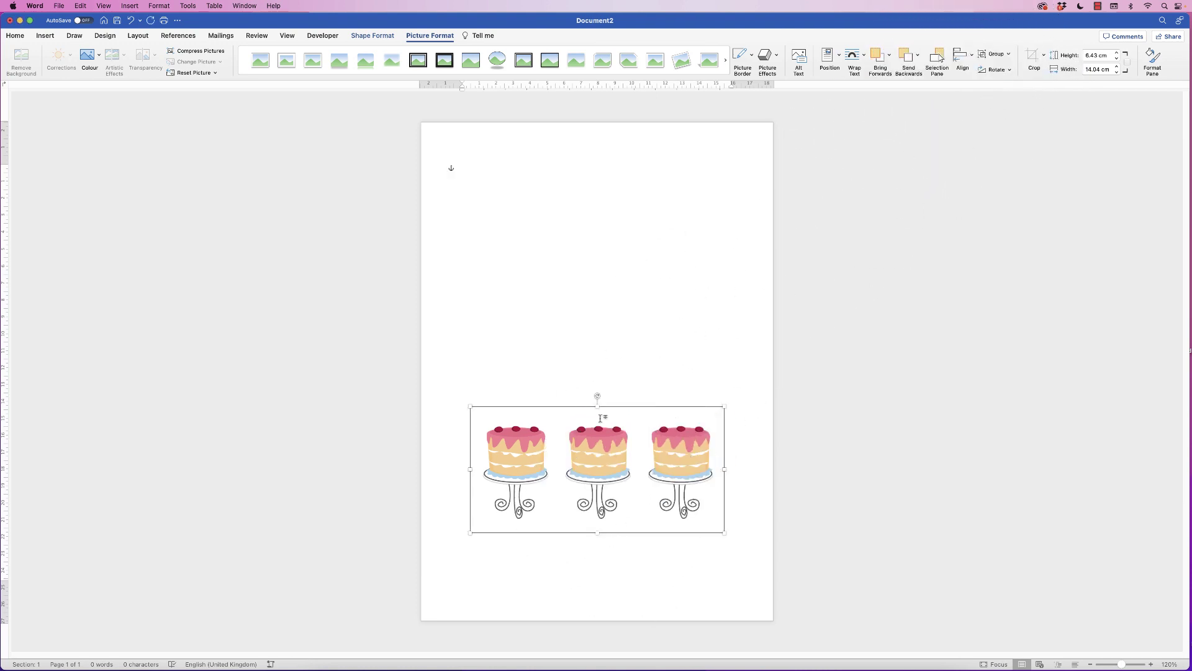
{"action": "left_click", "coordinate": [620, 294]}
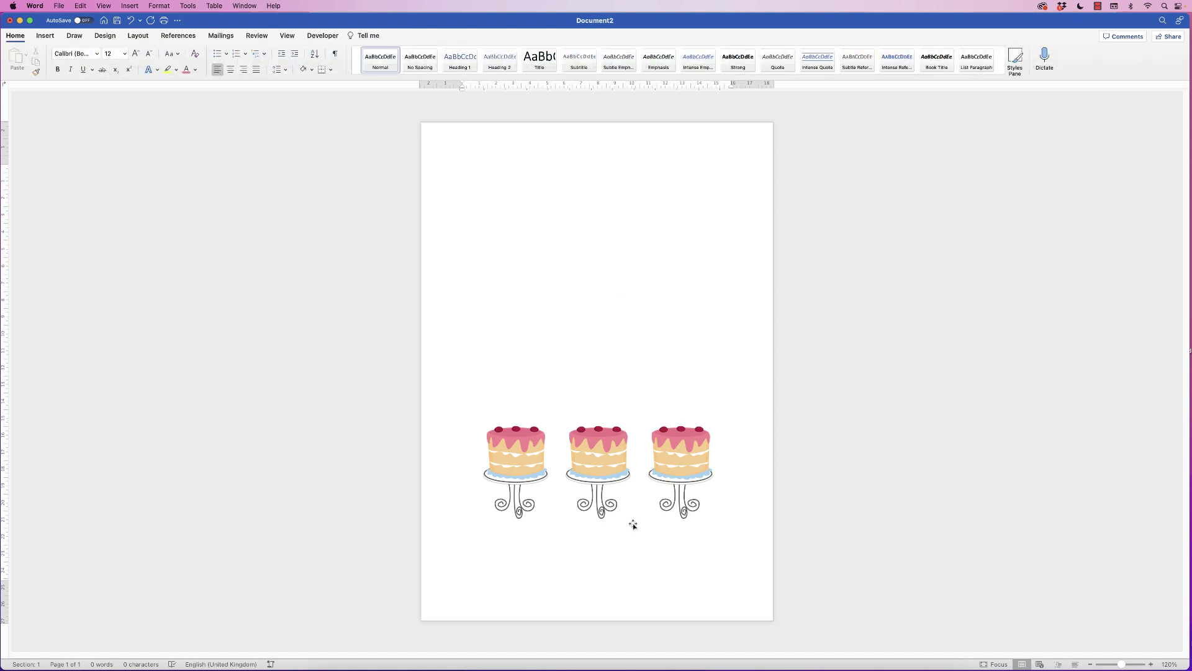
Step: Insert WordArt reading BAKE in the blue style with a white outline and offset shadow
{"action": "left_click", "coordinate": [46, 35]}
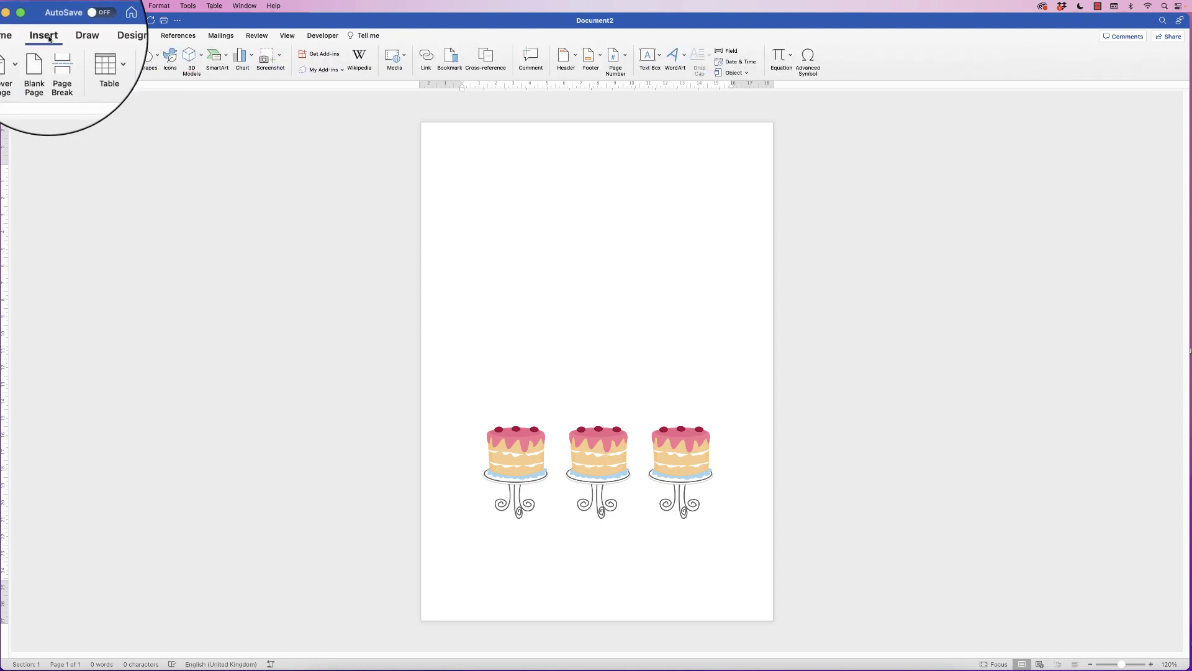
{"action": "left_click", "coordinate": [679, 56]}
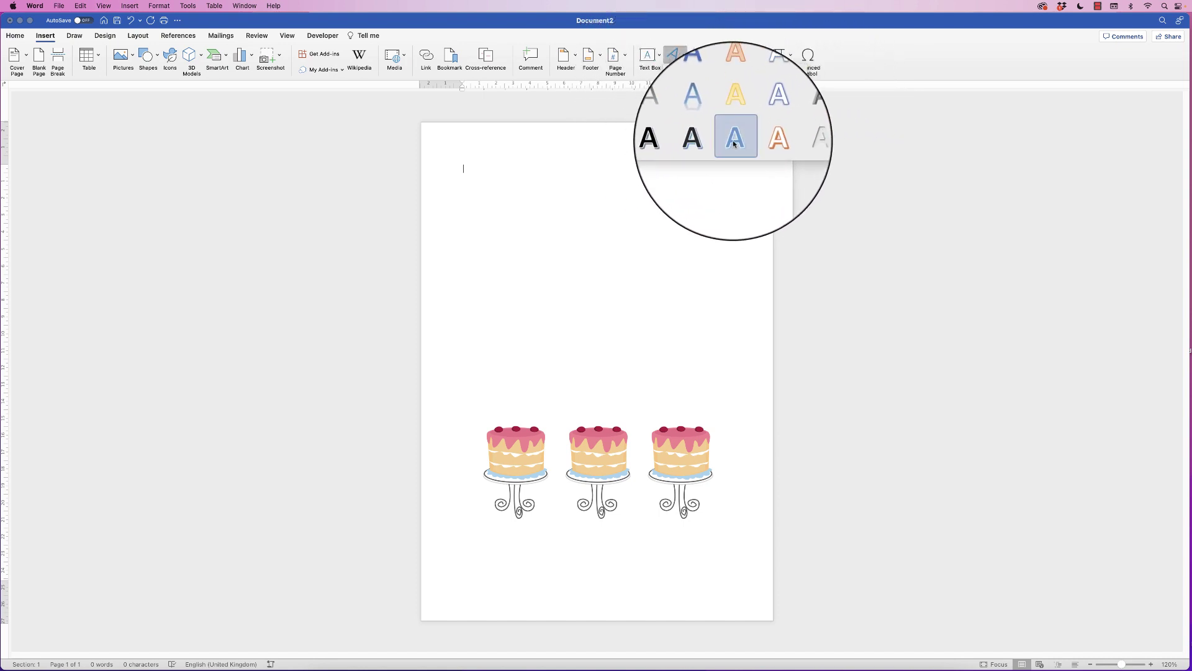
{"action": "left_click", "coordinate": [735, 134]}
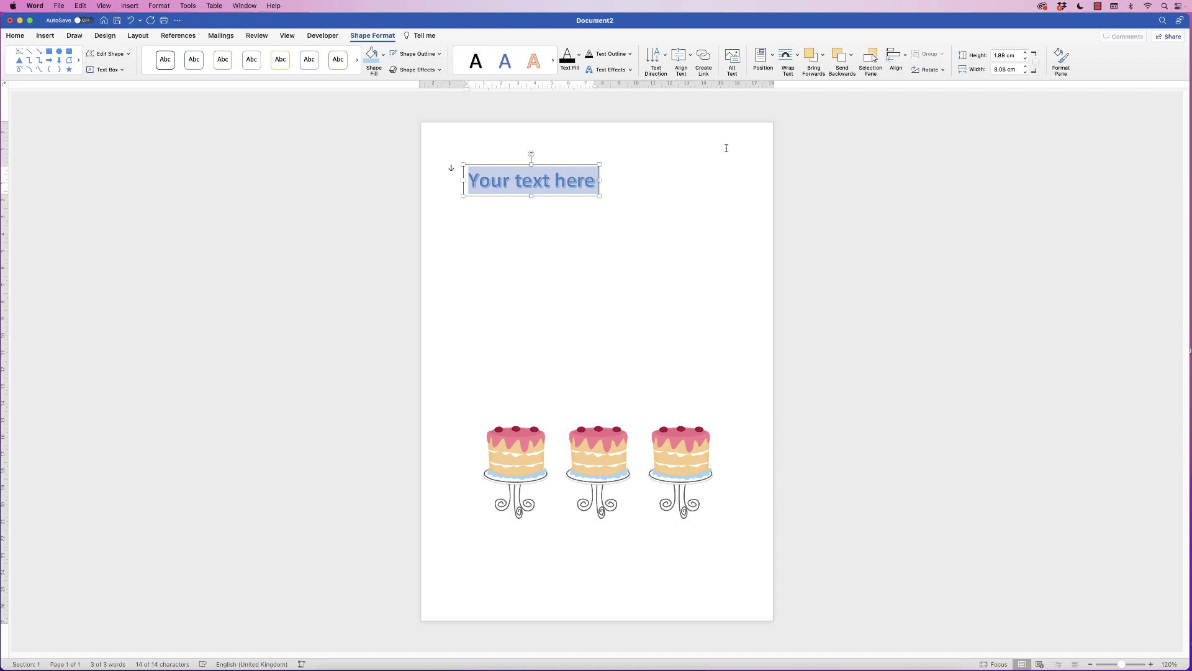
{"action": "type", "text": "BAKE"}
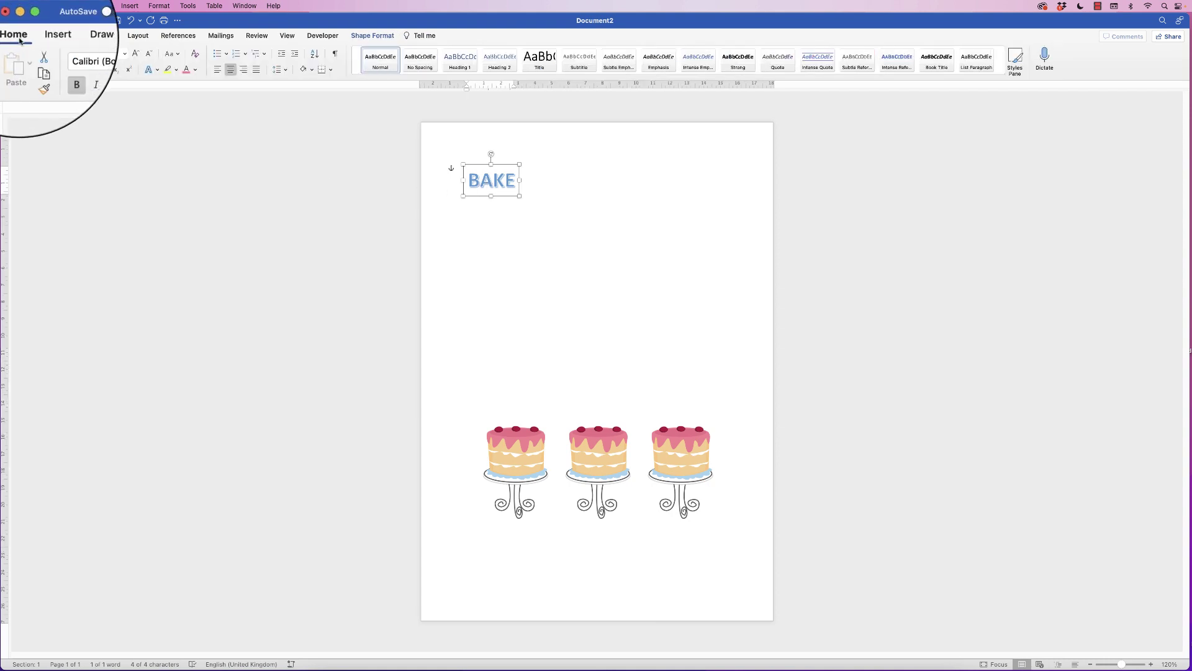
Step: Set the BAKE WordArt to the Cooper font at size 100
{"action": "left_click", "coordinate": [97, 56]}
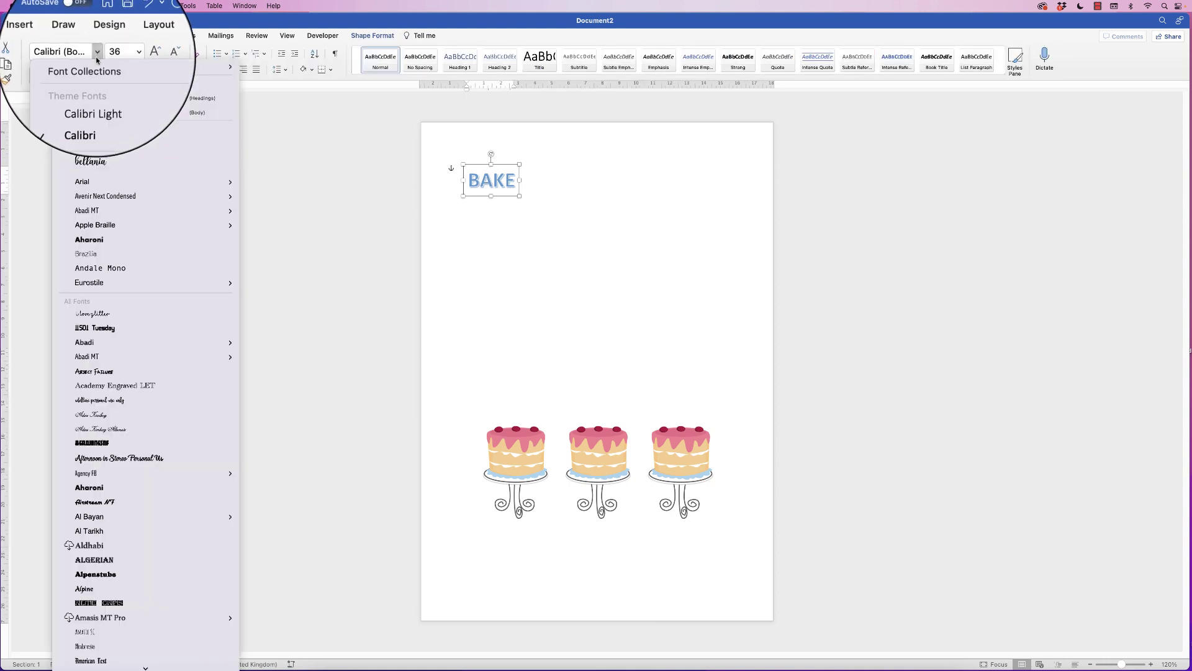
{"action": "left_click", "coordinate": [92, 145]}
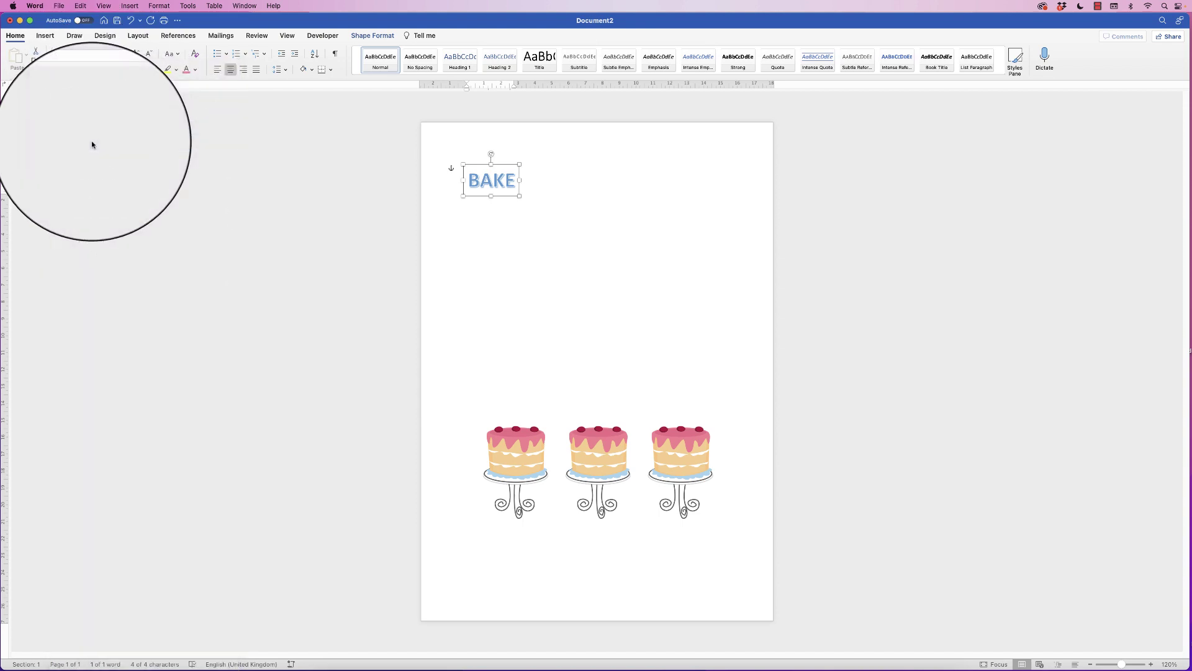
{"action": "left_click", "coordinate": [134, 55]}
{"action": "left_click", "coordinate": [135, 54]}
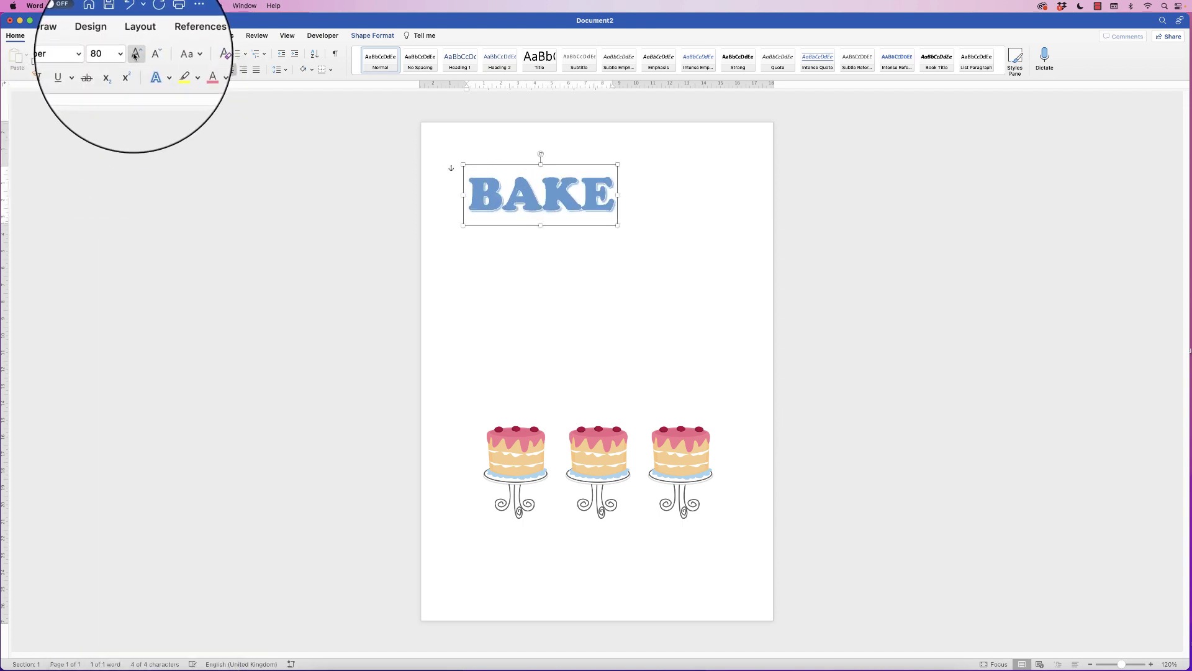
{"action": "left_click", "coordinate": [135, 54]}
{"action": "left_click", "coordinate": [134, 55]}
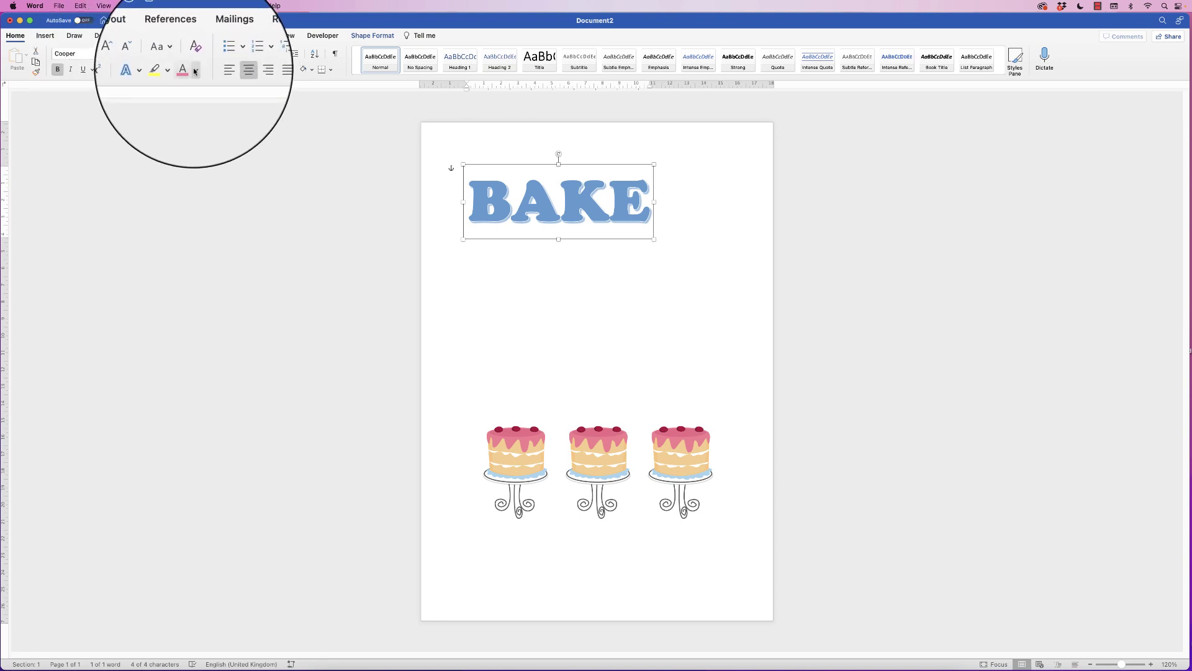
Step: Recolour the BAKE text with the pink sampled from the cake icing and move it near the centre of the page's upper half
{"action": "left_click", "coordinate": [195, 71]}
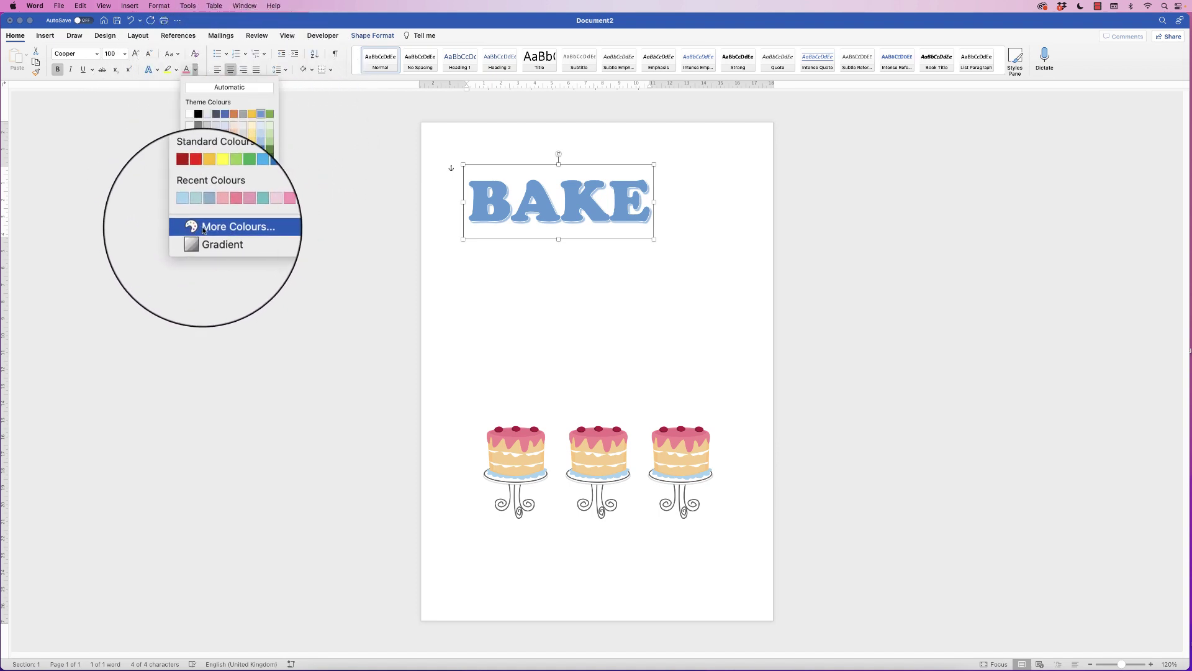
{"action": "left_click", "coordinate": [222, 229]}
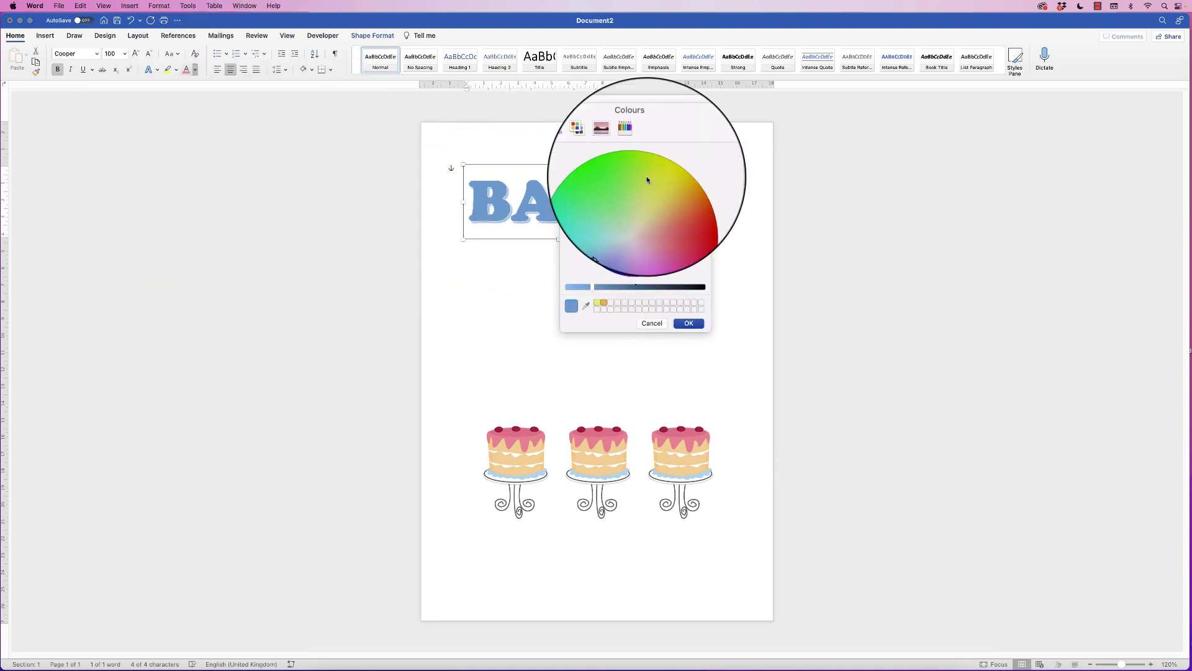
{"action": "left_click_drag", "start_coordinate": [688, 141], "coordinate": [809, 202]}
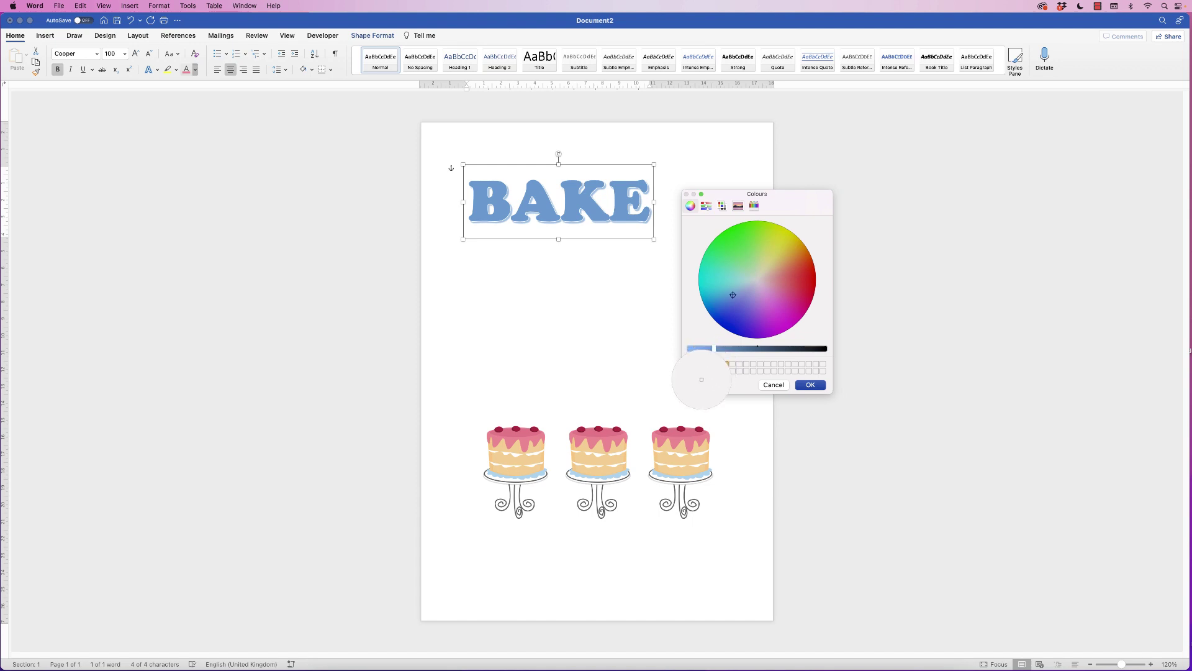
{"action": "left_click", "coordinate": [677, 444]}
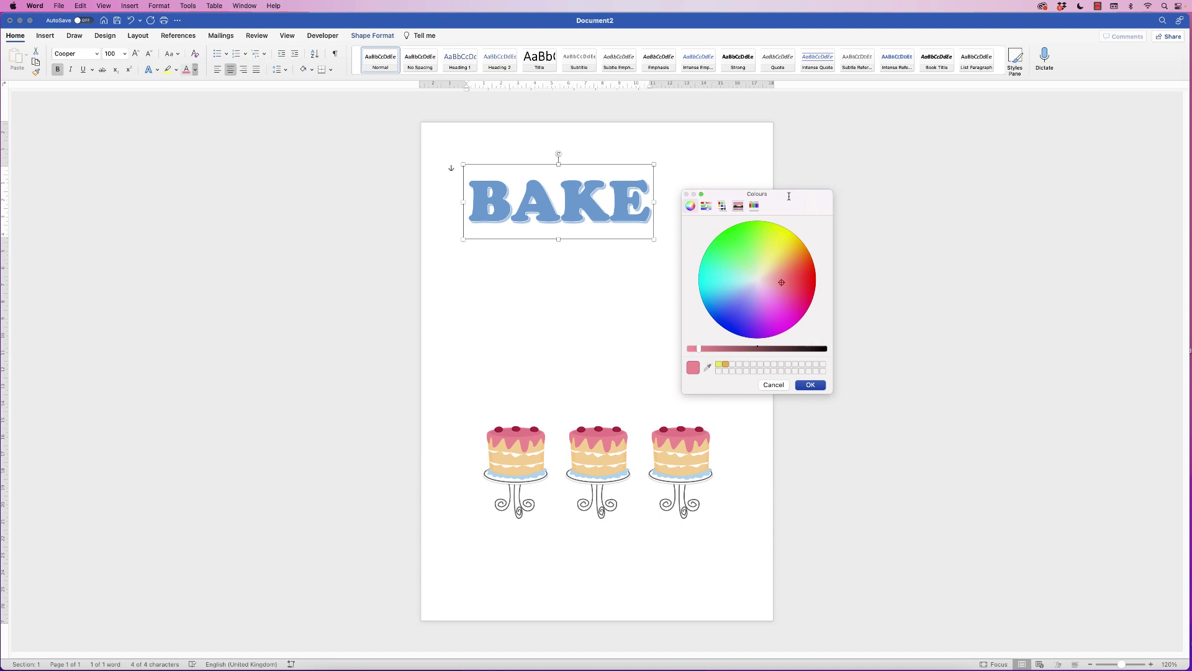
{"action": "left_click_drag", "start_coordinate": [789, 196], "coordinate": [659, 203]}
{"action": "left_click", "coordinate": [578, 373]}
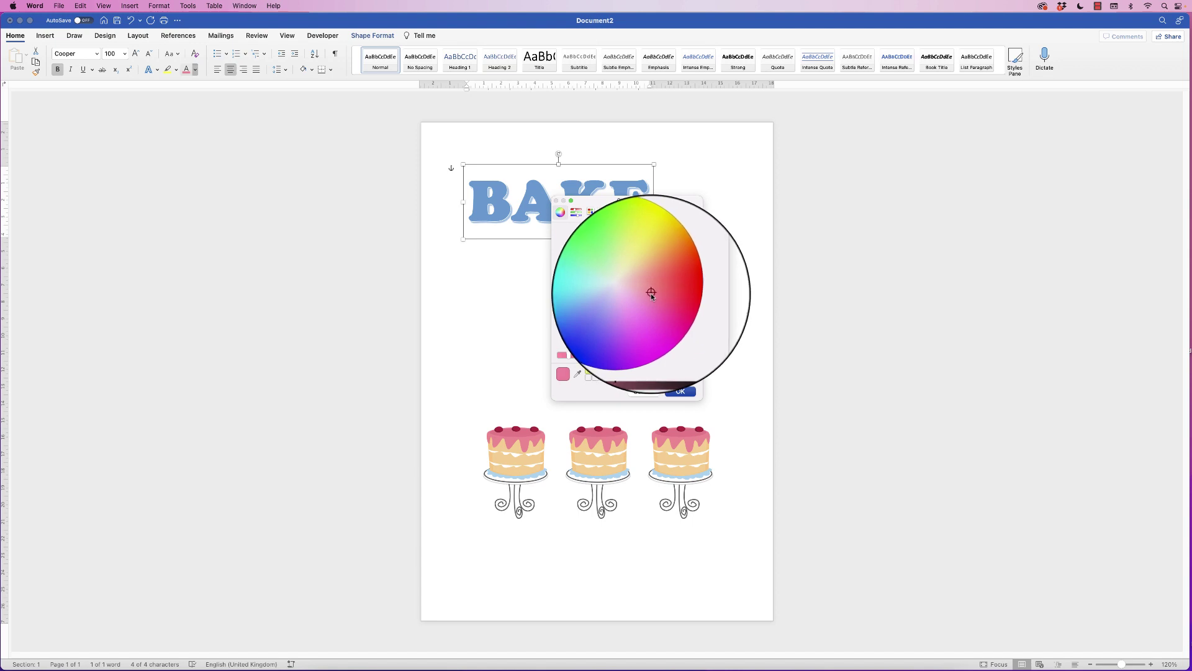
{"action": "key", "text": "Escape"}
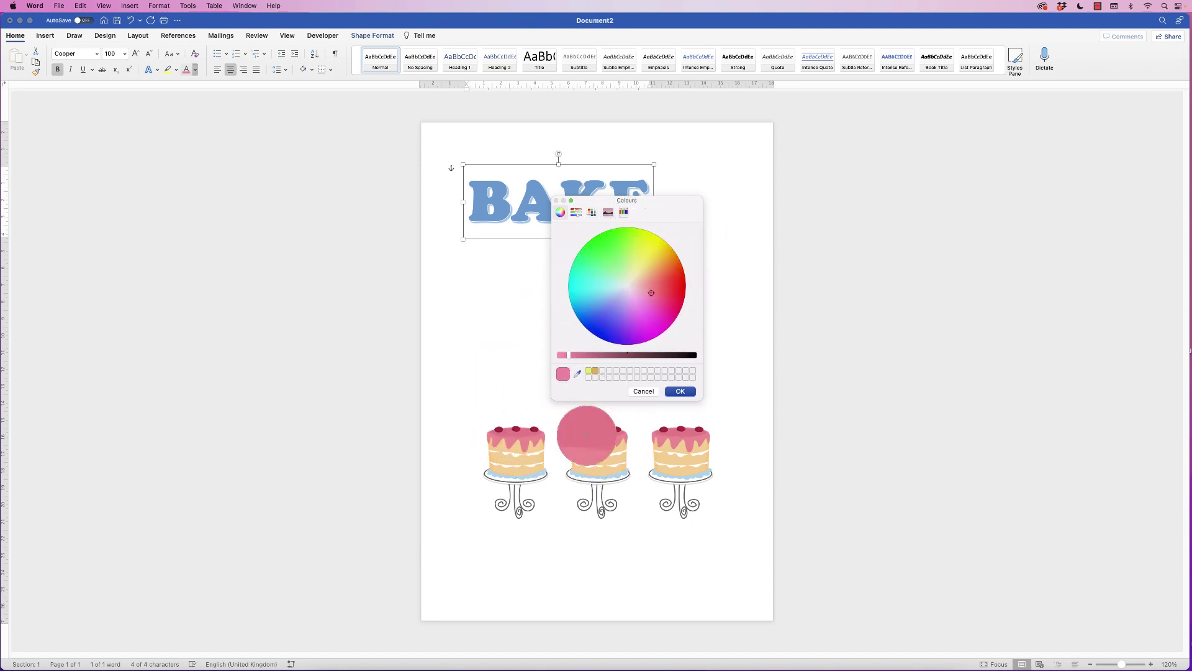
{"action": "left_click", "coordinate": [678, 391]}
{"action": "left_click_drag", "start_coordinate": [587, 202], "coordinate": [621, 252]}
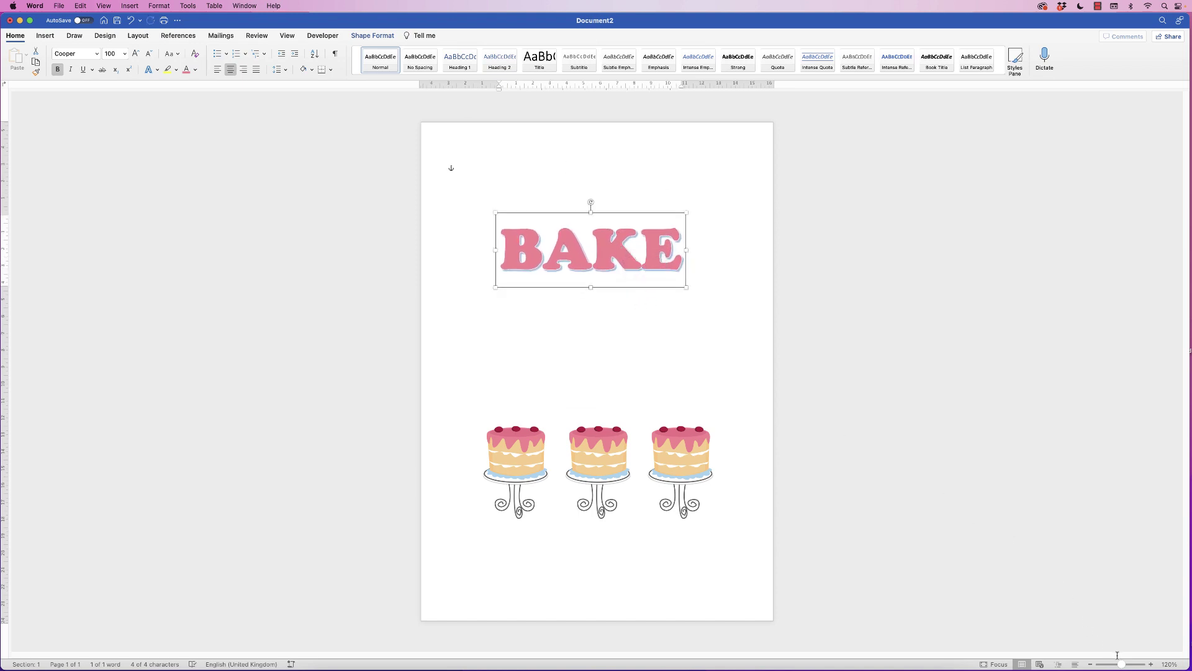
Step: Recolour the BAKE text's shadow to the light blue sampled from the cakes and reduce the shadow blur to 0 pt
{"action": "left_click_drag", "start_coordinate": [1122, 665], "coordinate": [1137, 664]}
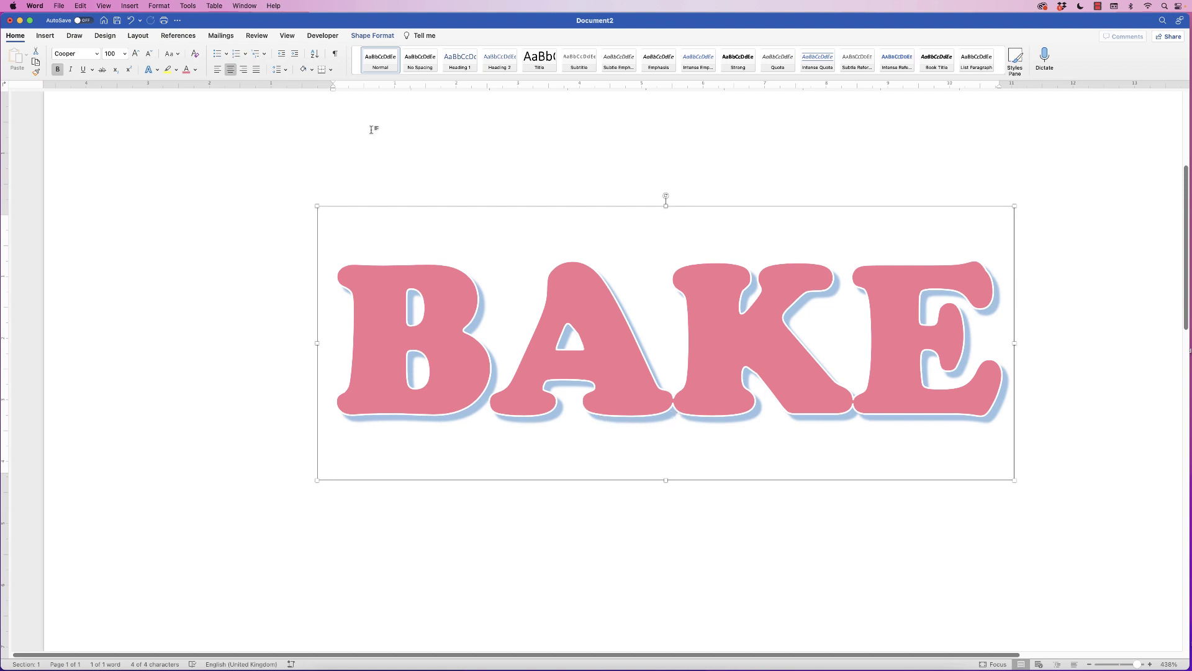
{"action": "left_click", "coordinate": [372, 35]}
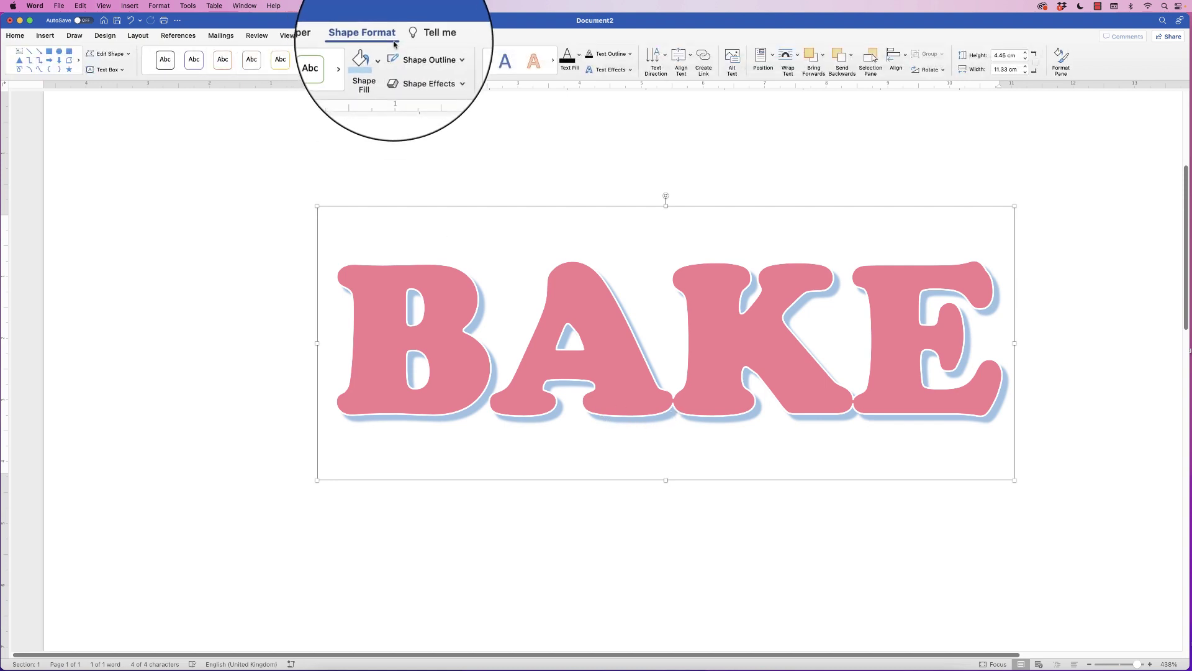
{"action": "left_click", "coordinate": [1060, 58]}
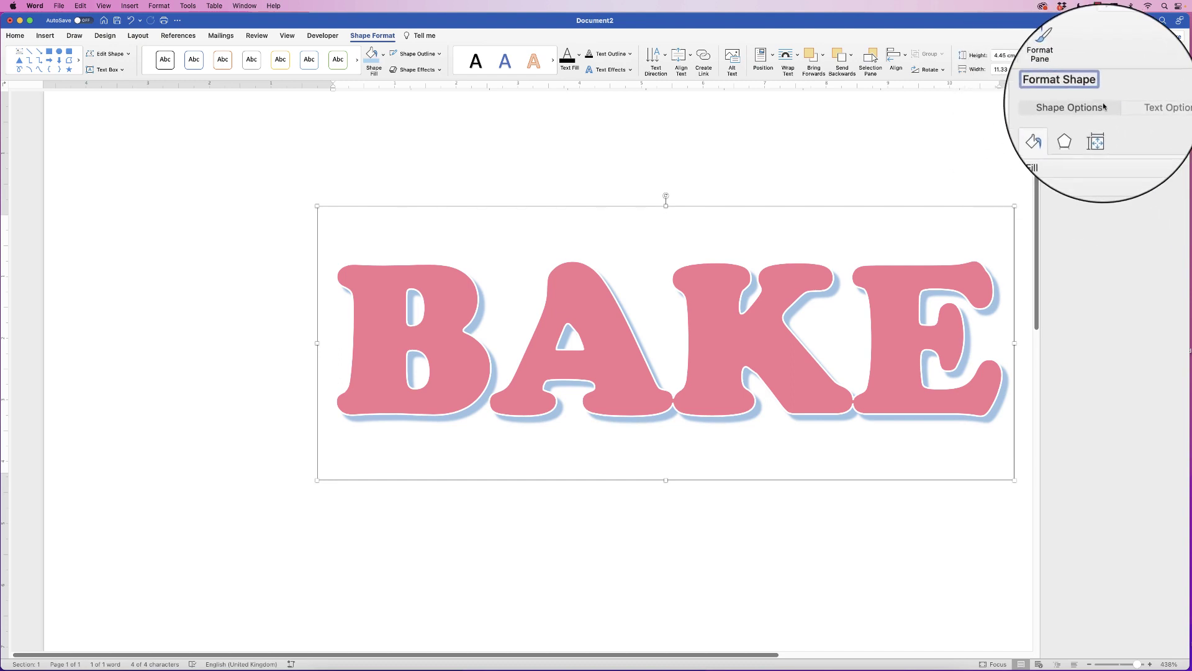
{"action": "left_click", "coordinate": [1128, 109]}
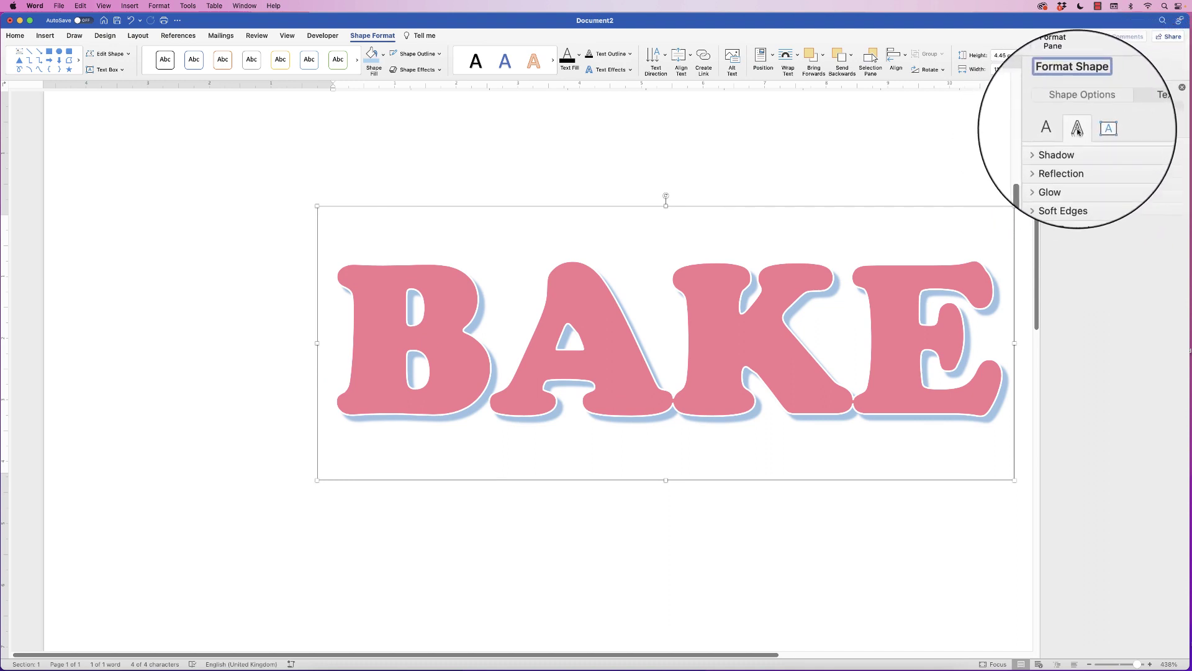
{"action": "left_click", "coordinate": [1049, 148]}
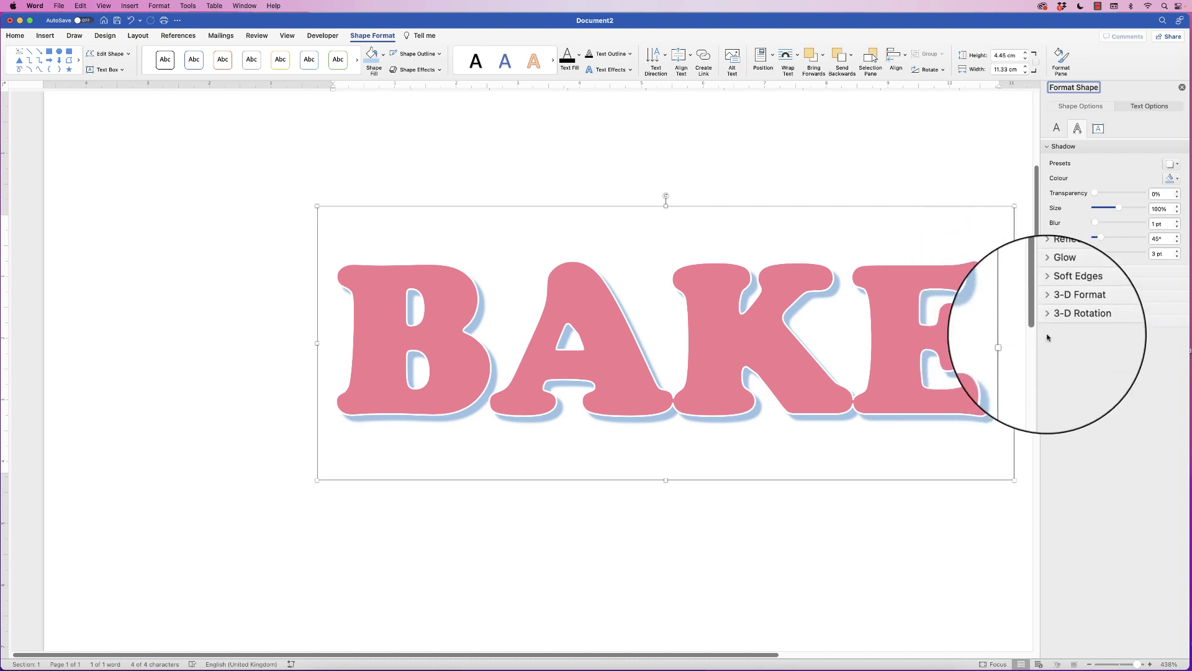
{"action": "left_click_drag", "start_coordinate": [1037, 328], "coordinate": [1032, 505]}
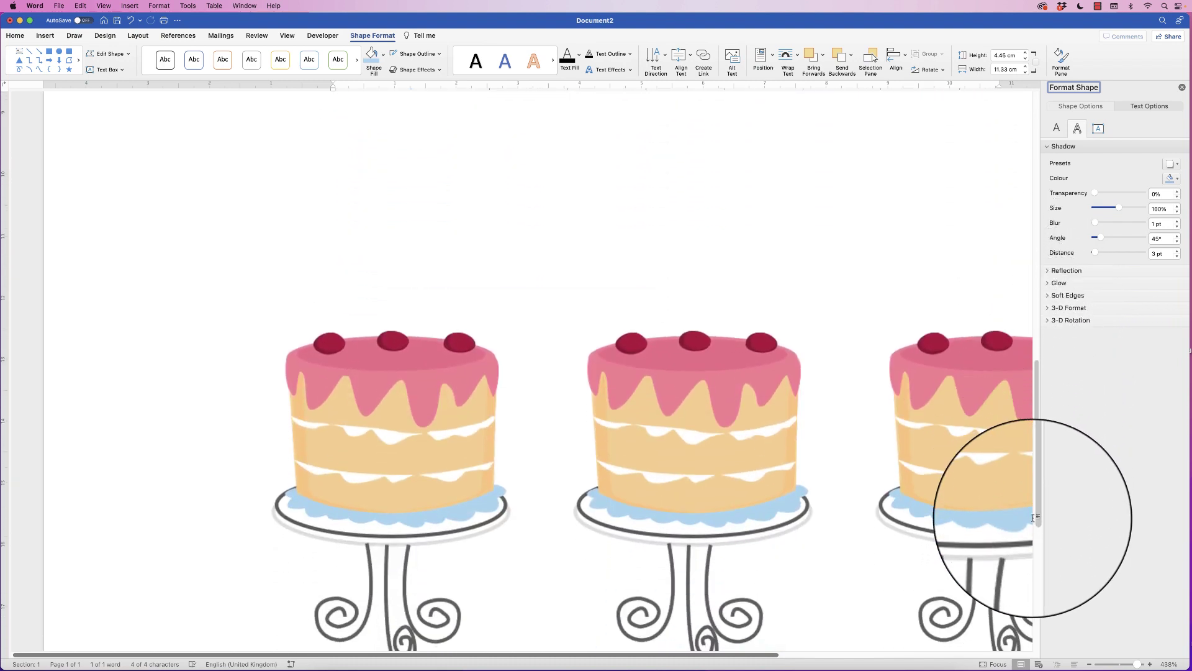
{"action": "left_click", "coordinate": [1176, 179]}
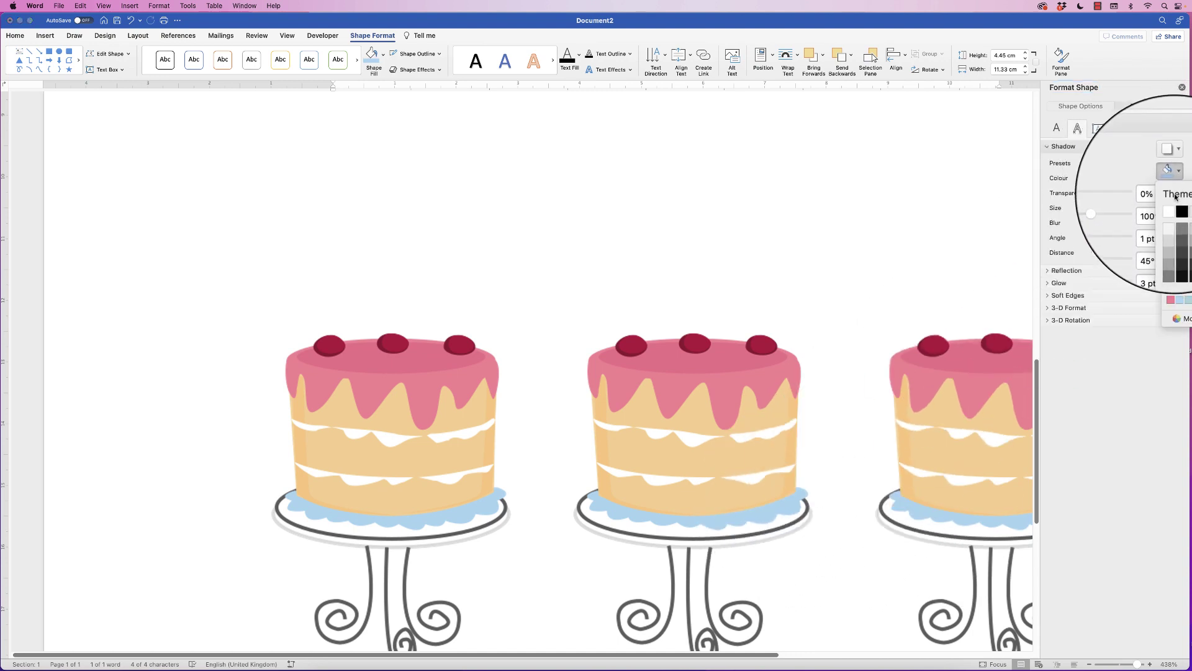
{"action": "left_click", "coordinate": [1171, 318]}
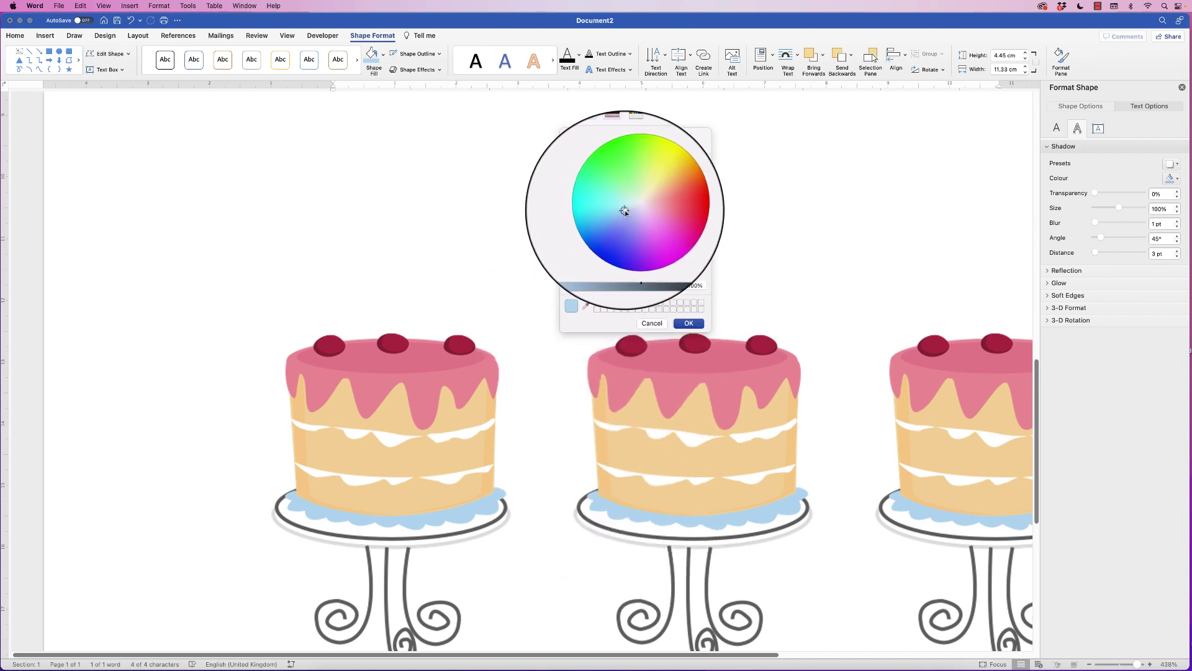
{"action": "left_click", "coordinate": [688, 322]}
{"action": "left_click_drag", "start_coordinate": [1035, 366], "coordinate": [1046, 177]}
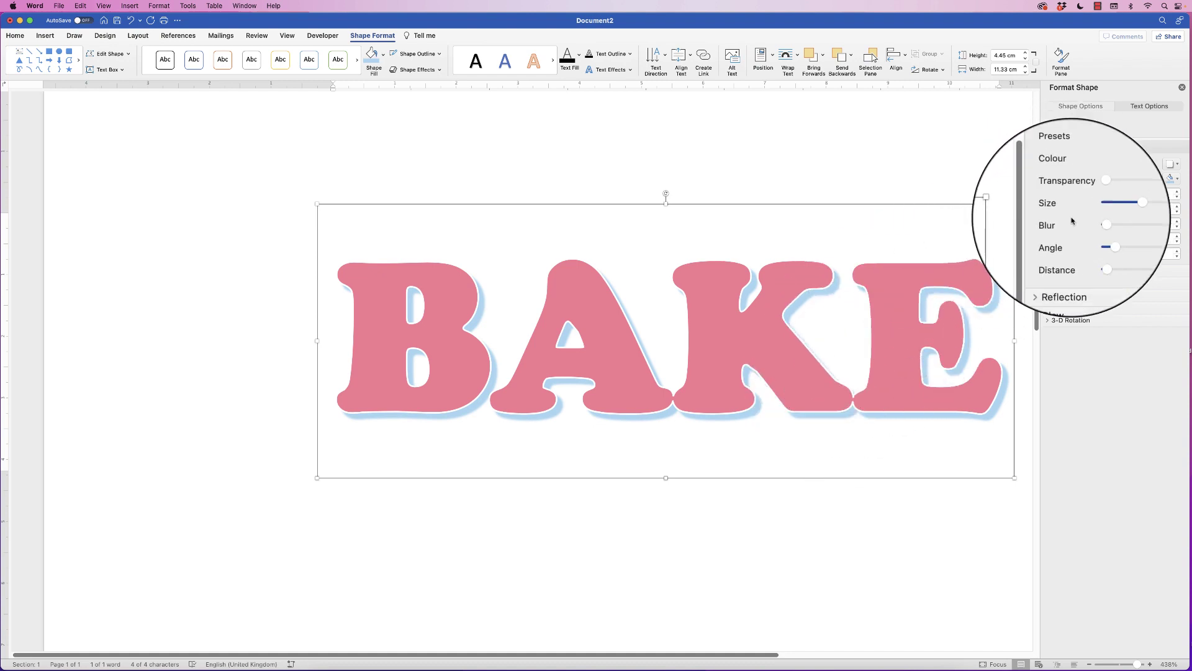
{"action": "left_click_drag", "start_coordinate": [1095, 223], "coordinate": [1083, 225]}
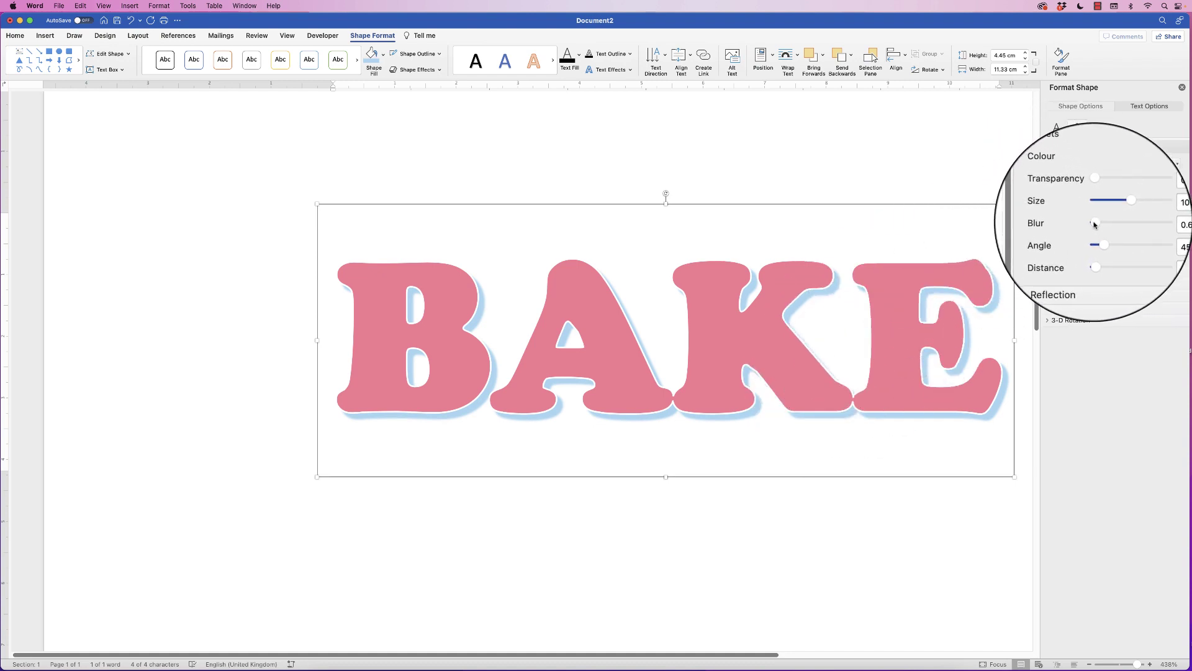
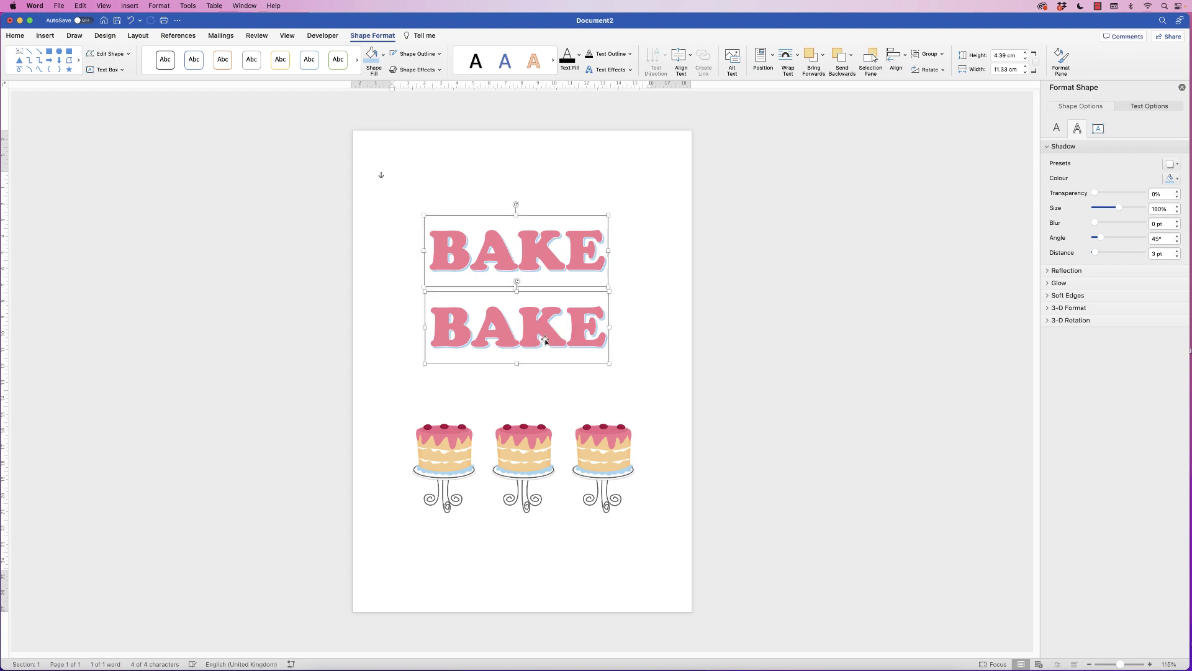
Step: Enlarge the upper BAKE text to size 140 and reposition it centred above the smaller BAKE copy
{"action": "left_click", "coordinate": [559, 259]}
{"action": "left_click", "coordinate": [641, 248]}
{"action": "left_click", "coordinate": [552, 252]}
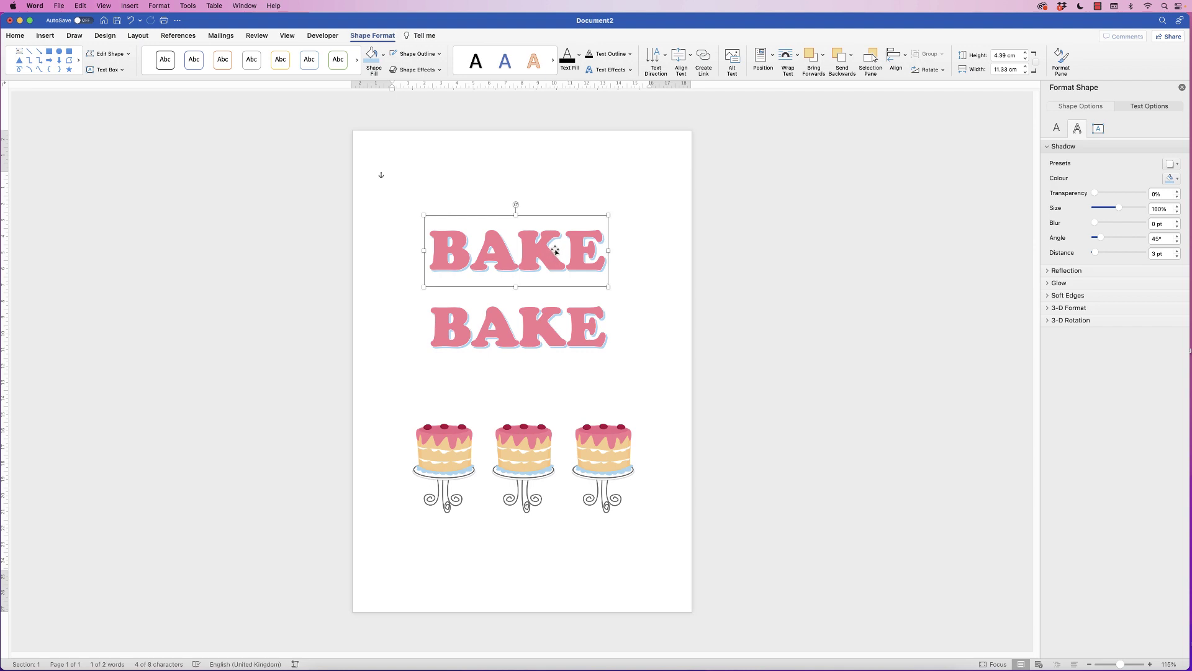
{"action": "left_click", "coordinate": [600, 250]}
{"action": "double_click", "coordinate": [569, 251]}
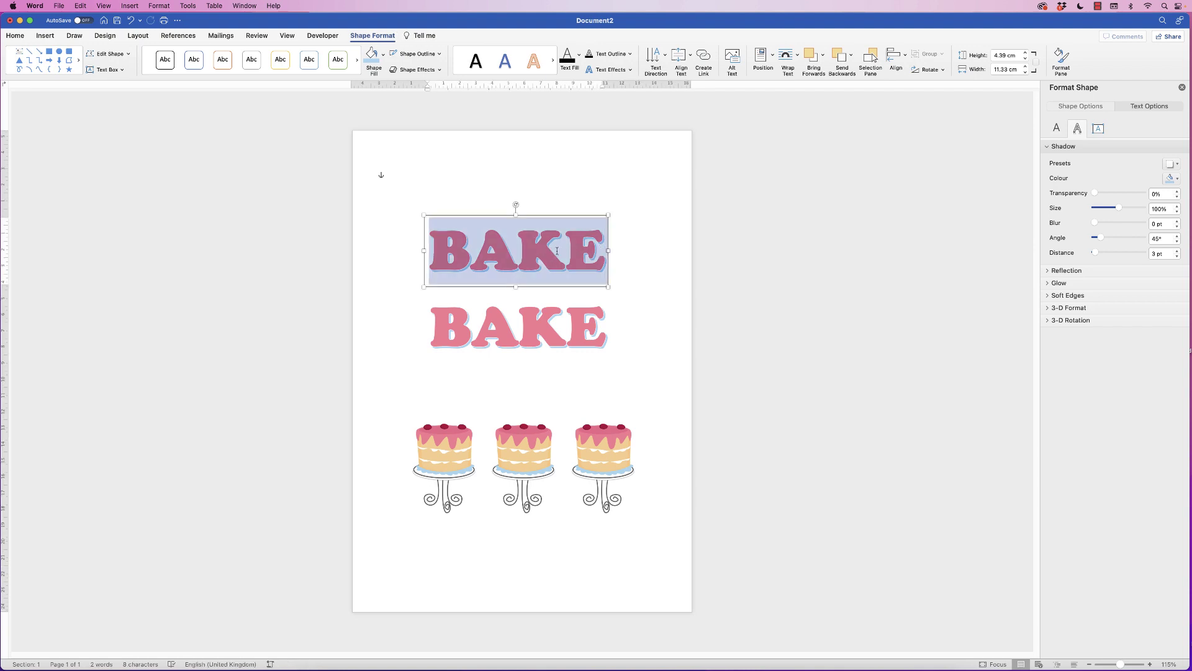
{"action": "left_click", "coordinate": [627, 249]}
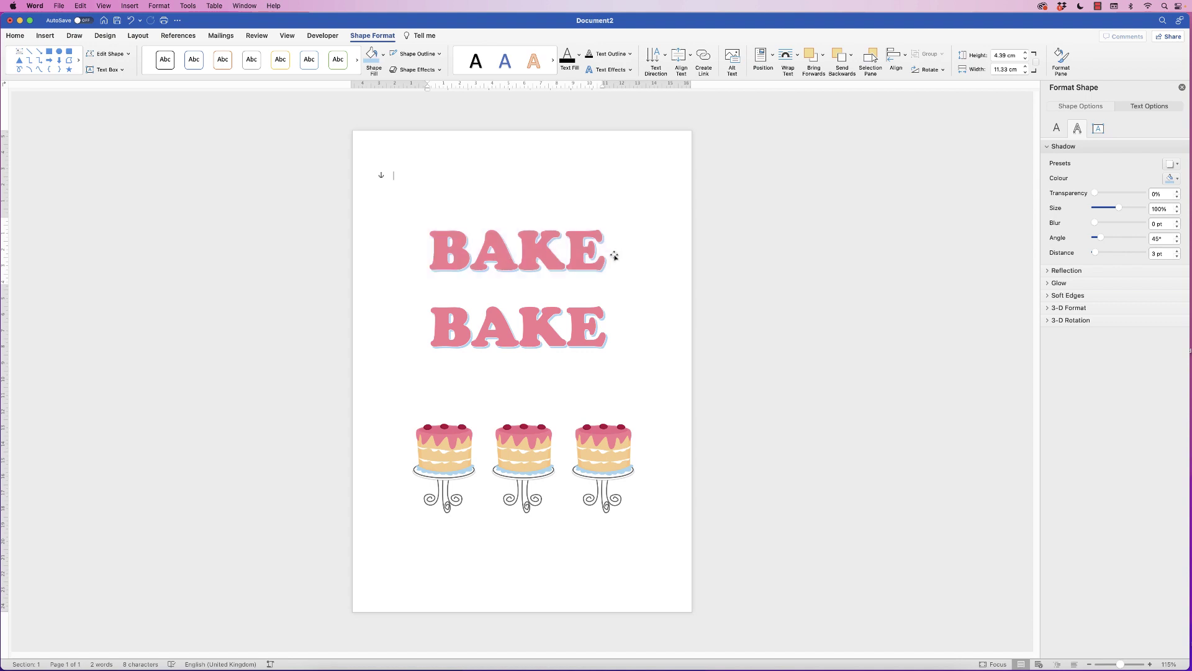
{"action": "left_click", "coordinate": [541, 254]}
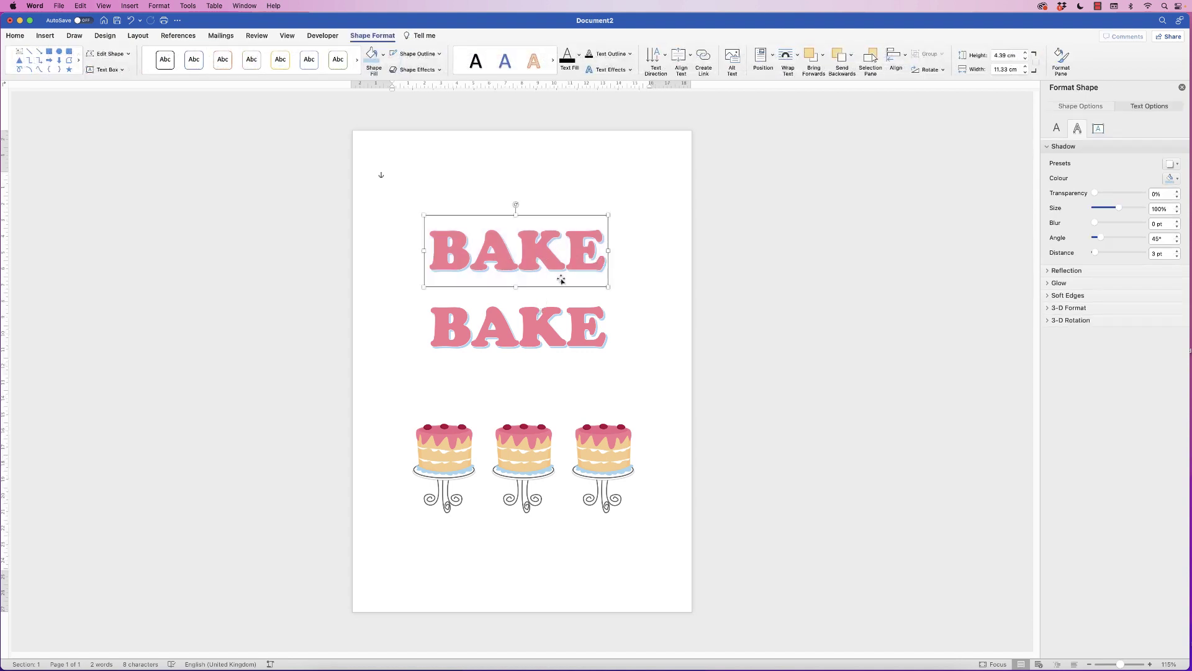
{"action": "left_click", "coordinate": [14, 35]}
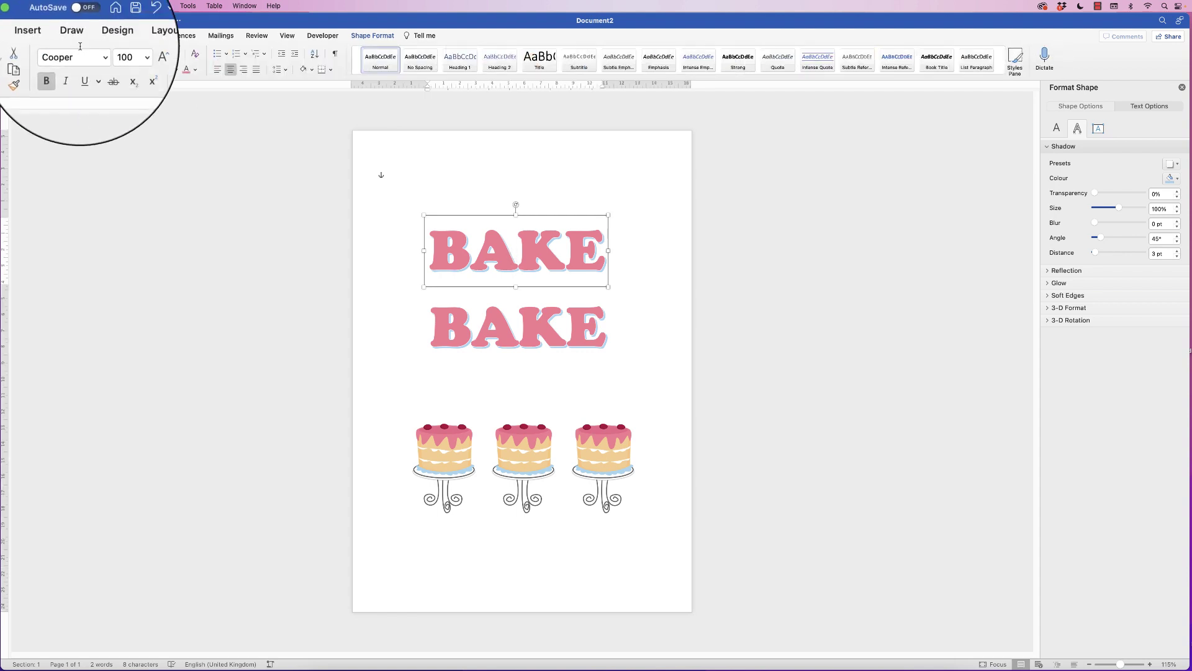
{"action": "left_click", "coordinate": [136, 56]}
{"action": "left_click", "coordinate": [135, 56]}
{"action": "left_click", "coordinate": [136, 55]}
{"action": "left_click", "coordinate": [135, 56]}
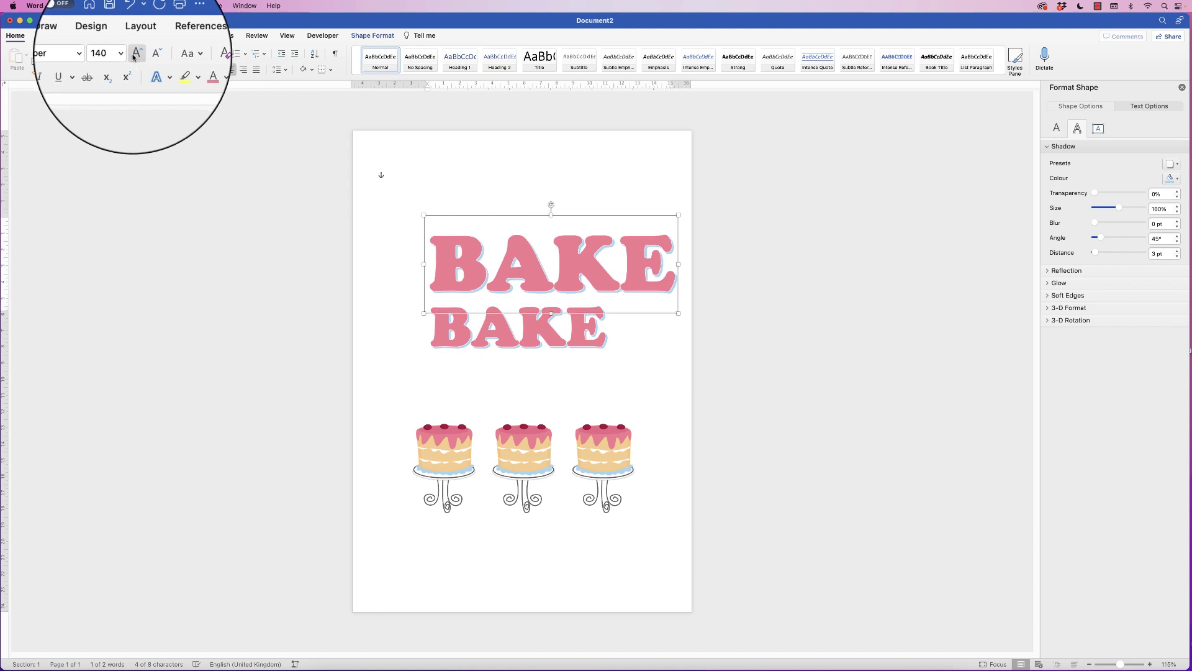
{"action": "left_click_drag", "start_coordinate": [546, 252], "coordinate": [508, 240]}
Step: Replace the lower BAKE copy's text with SALE and move it up, centred close beneath the large BAKE
{"action": "left_click", "coordinate": [537, 331]}
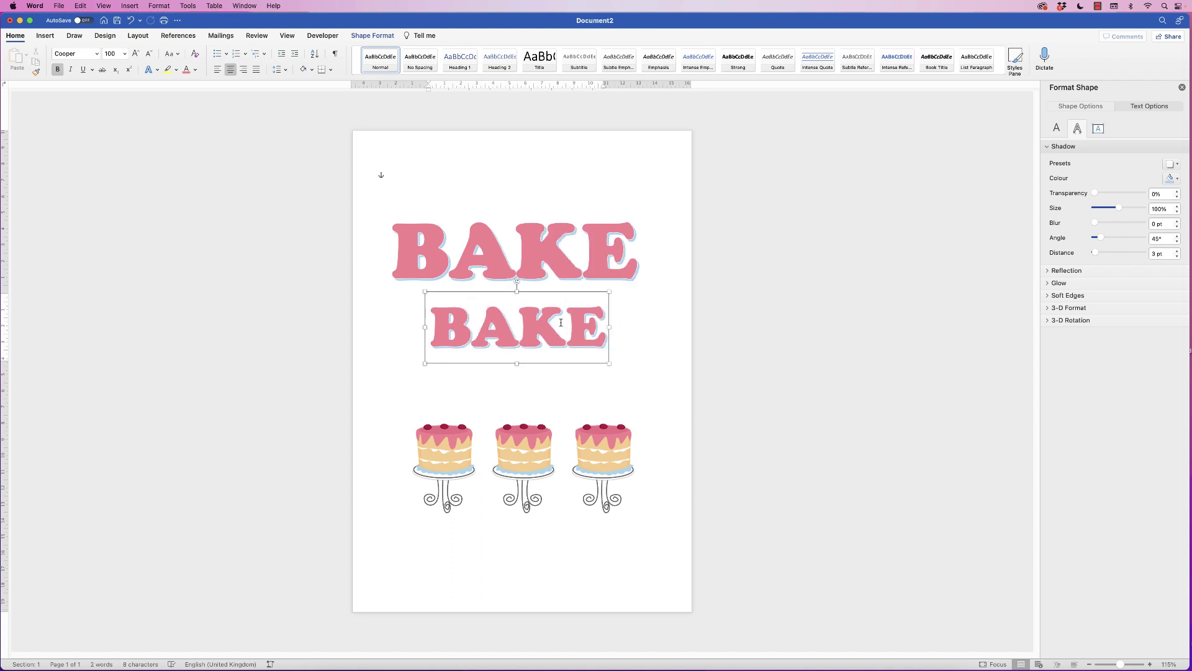
{"action": "key", "text": "super+a"}
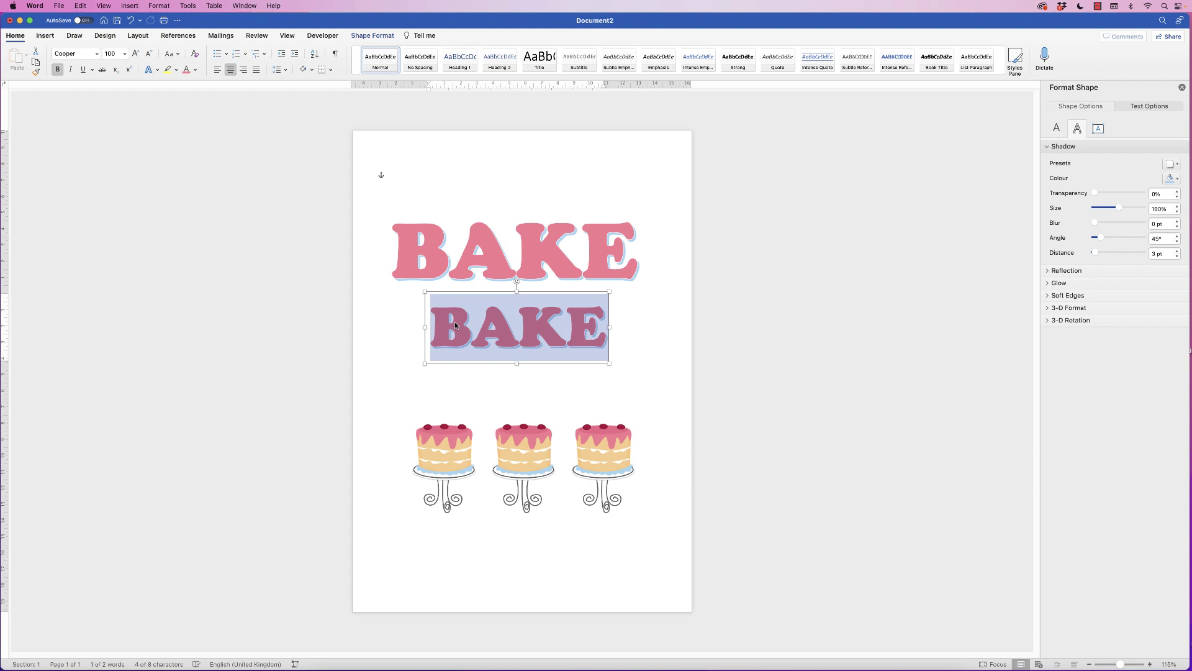
{"action": "type", "text": "CA"}
{"action": "key", "text": "BackSpace"}
{"action": "key", "text": "BackSpace"}
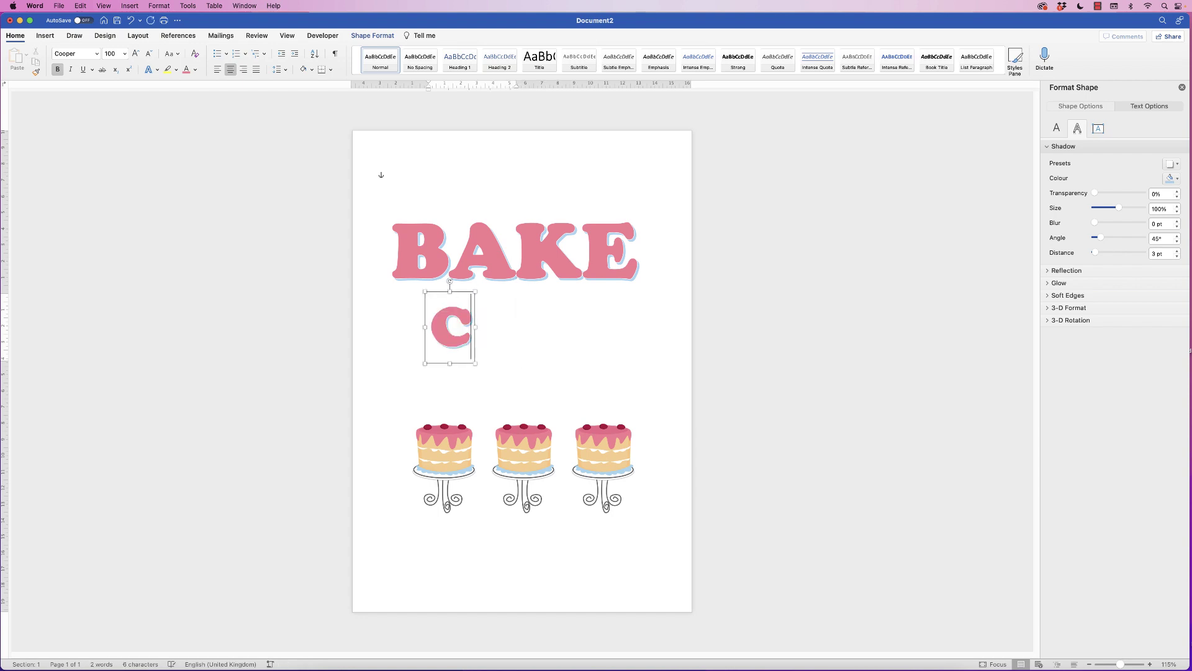
{"action": "type", "text": "SALE"}
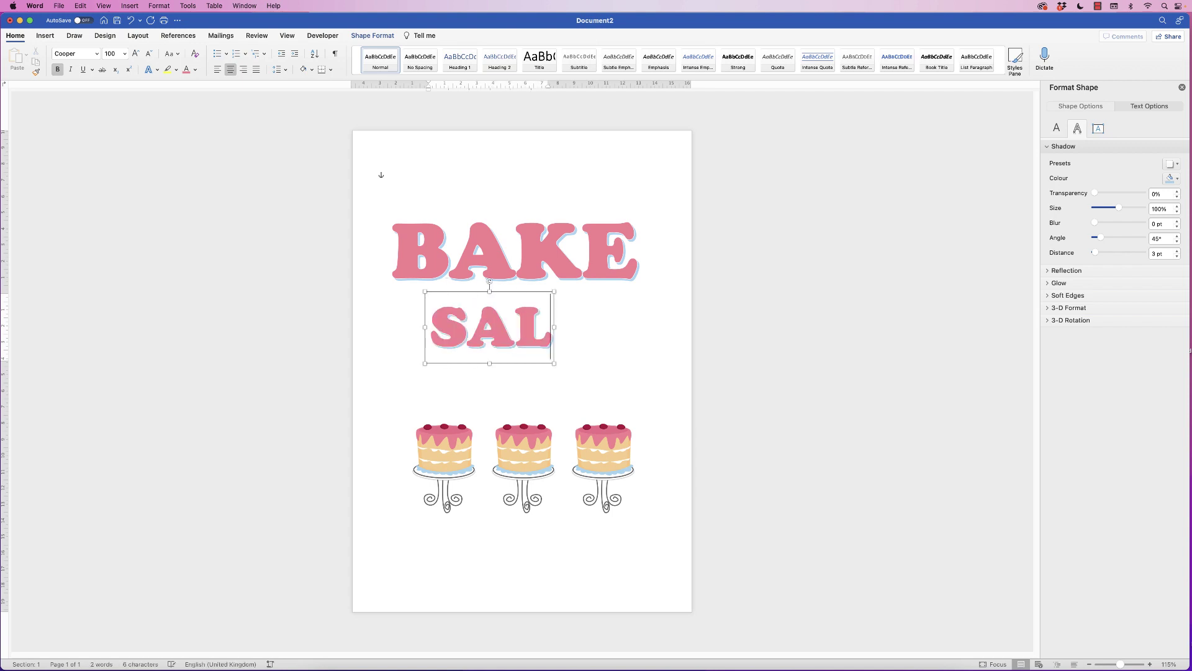
{"action": "left_click", "coordinate": [624, 319]}
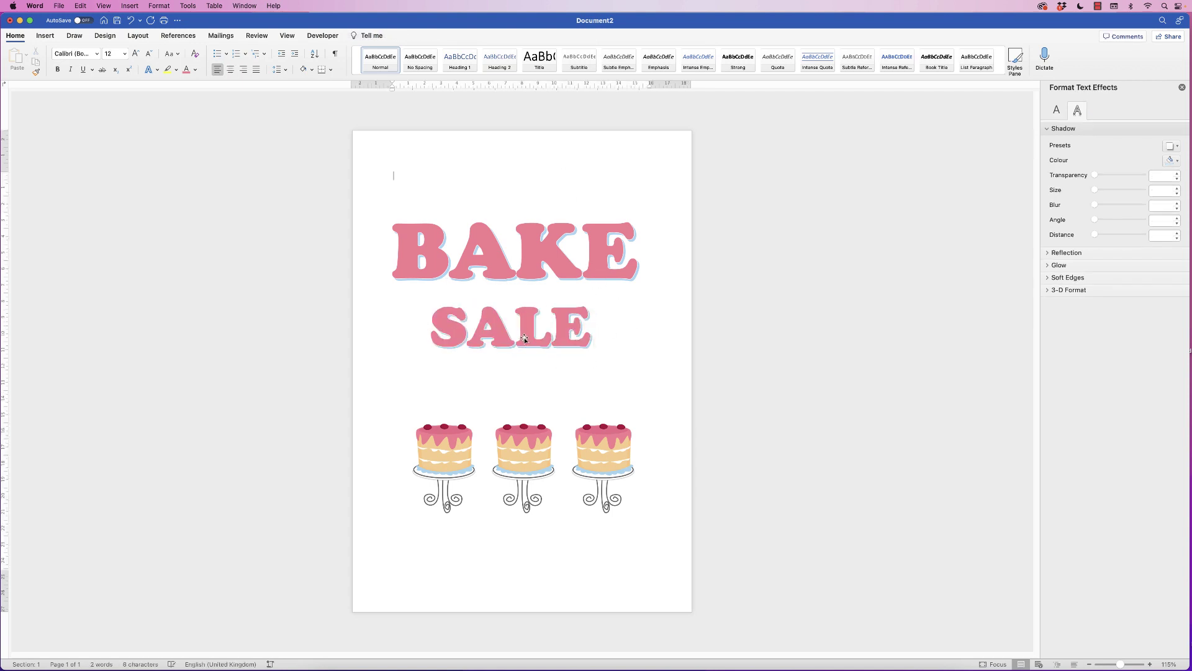
{"action": "left_click_drag", "start_coordinate": [539, 339], "coordinate": [545, 322]}
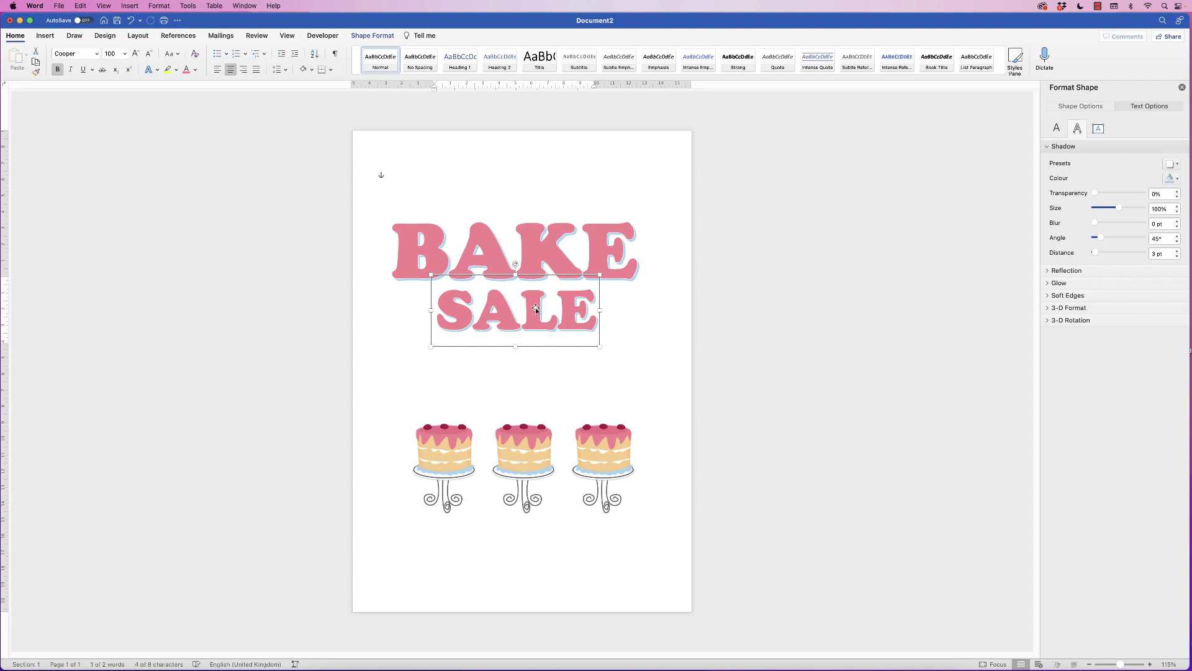
Step: Duplicate the SALE text below itself with a wider text box and reduce the copy's font size to 36
{"action": "left_click_drag", "start_coordinate": [534, 310], "coordinate": [667, 368], "text": "alt"}
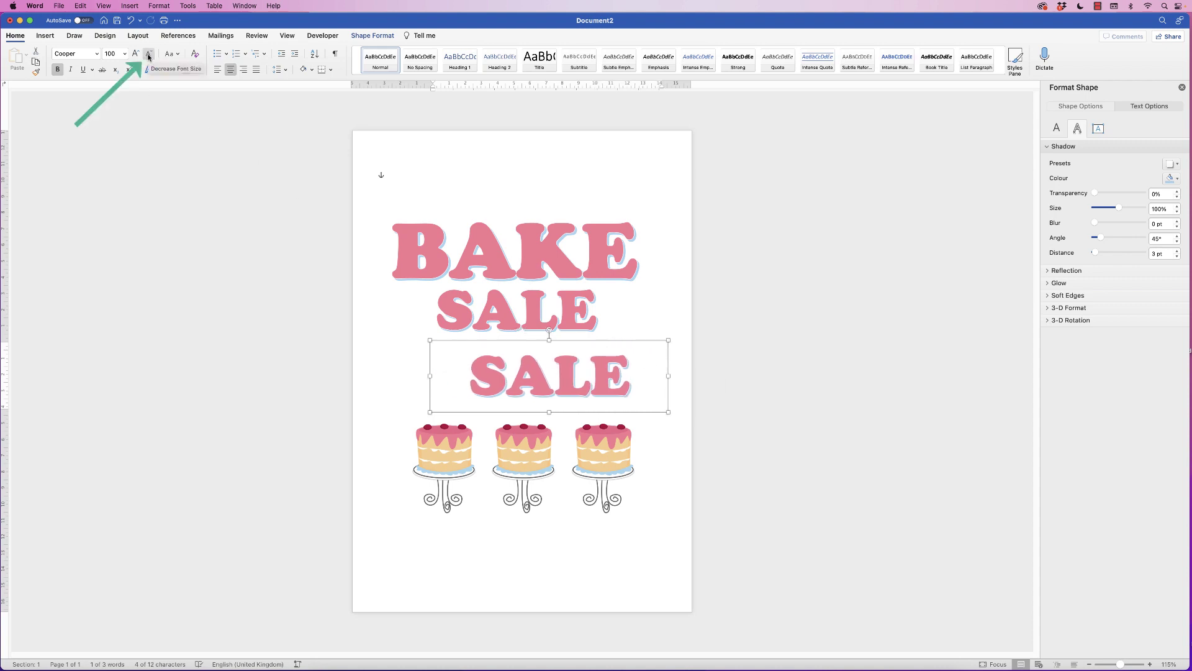
{"action": "left_click", "coordinate": [149, 56]}
{"action": "left_click", "coordinate": [149, 56]}
{"action": "left_click", "coordinate": [149, 56]}
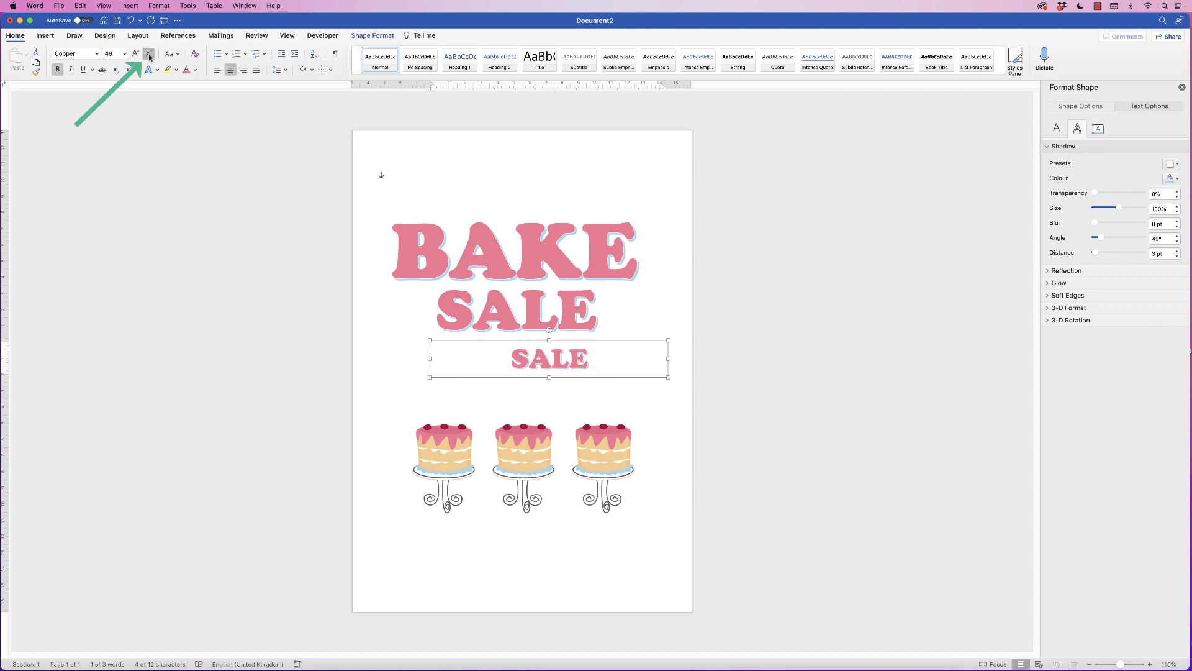
{"action": "left_click", "coordinate": [149, 55]}
Step: Replace the small SALE copy's text with "Monday 12th Jan"
{"action": "left_click", "coordinate": [582, 372]}
{"action": "key", "text": "BackSpace"}
{"action": "key", "text": "BackSpace"}
{"action": "key", "text": "BackSpace"}
{"action": "key", "text": "BackSpace"}
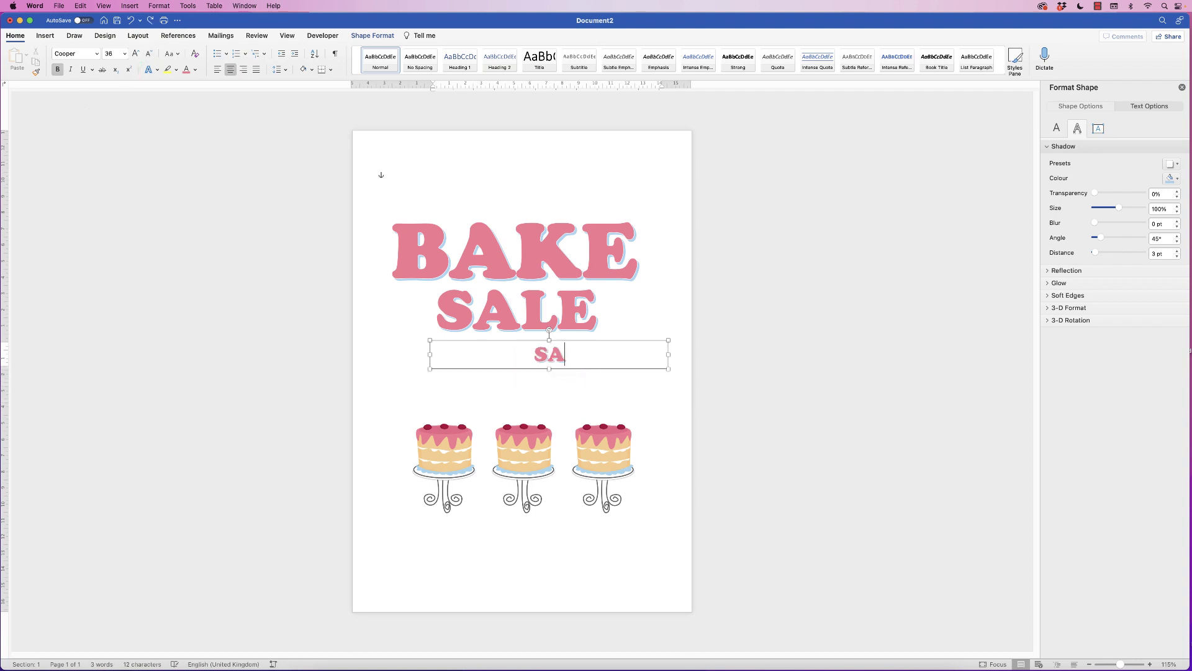
{"action": "type", "text": "Monday 12th Jan"}
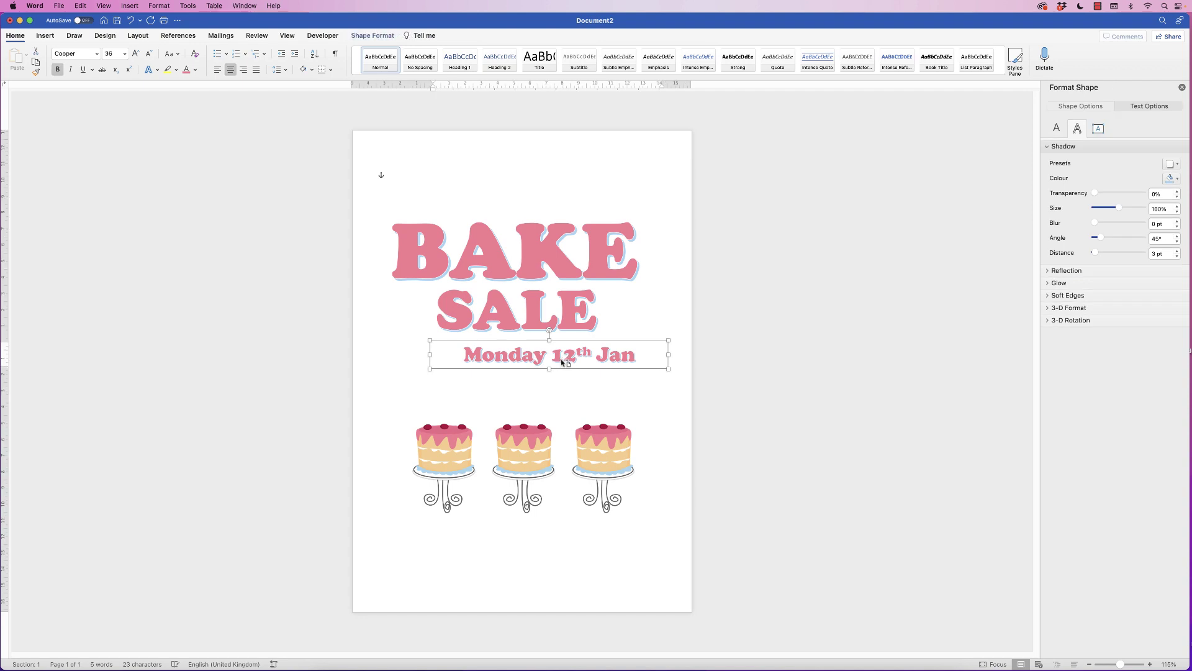
Step: Duplicate the date text below itself, change the copy to "Raising money for charity" and widen its box so it fits on one line
{"action": "left_click_drag", "start_coordinate": [559, 360], "coordinate": [545, 396]}
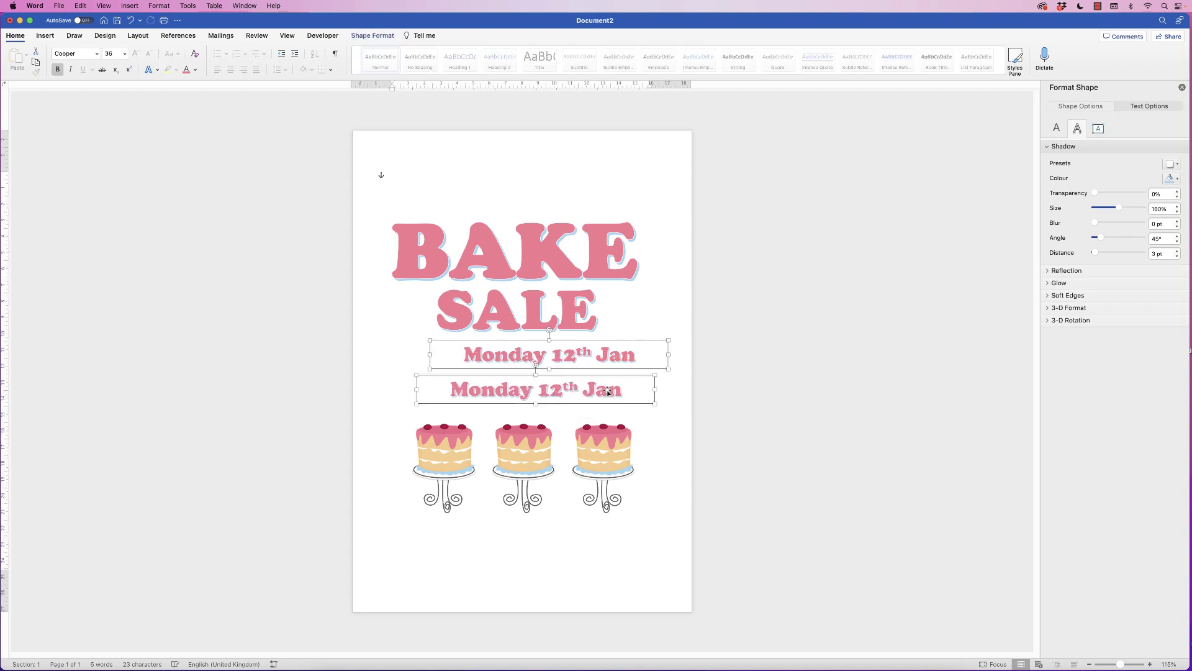
{"action": "left_click_drag", "start_coordinate": [622, 389], "coordinate": [500, 393]}
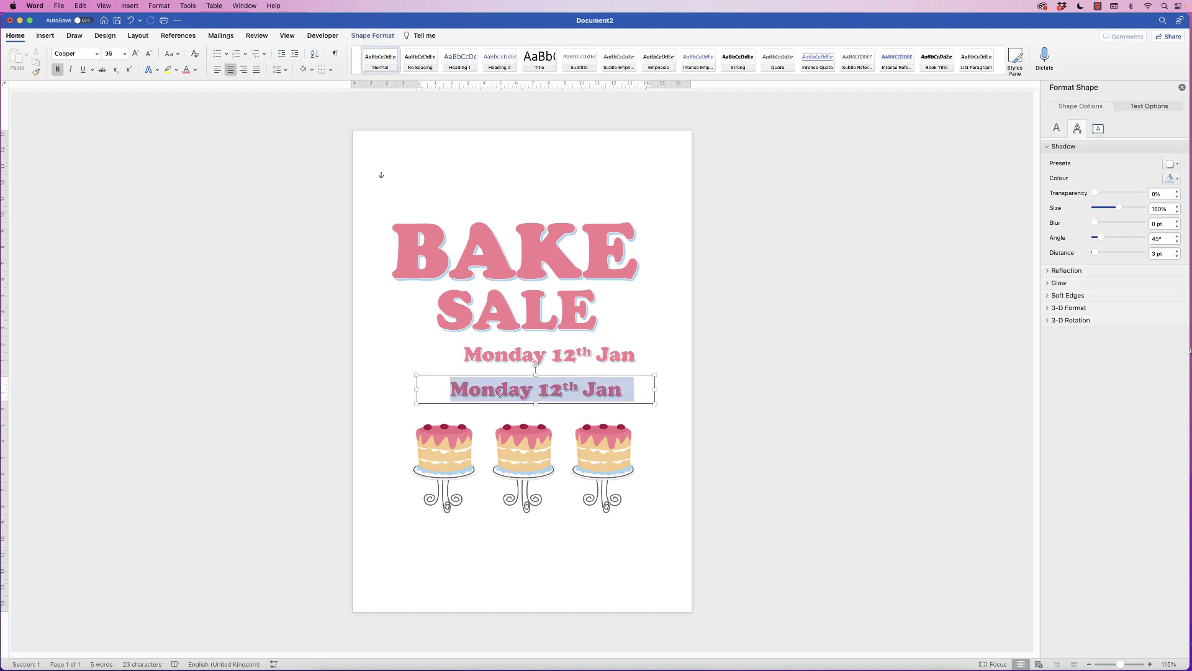
{"action": "type", "text": "Raising money for charity"}
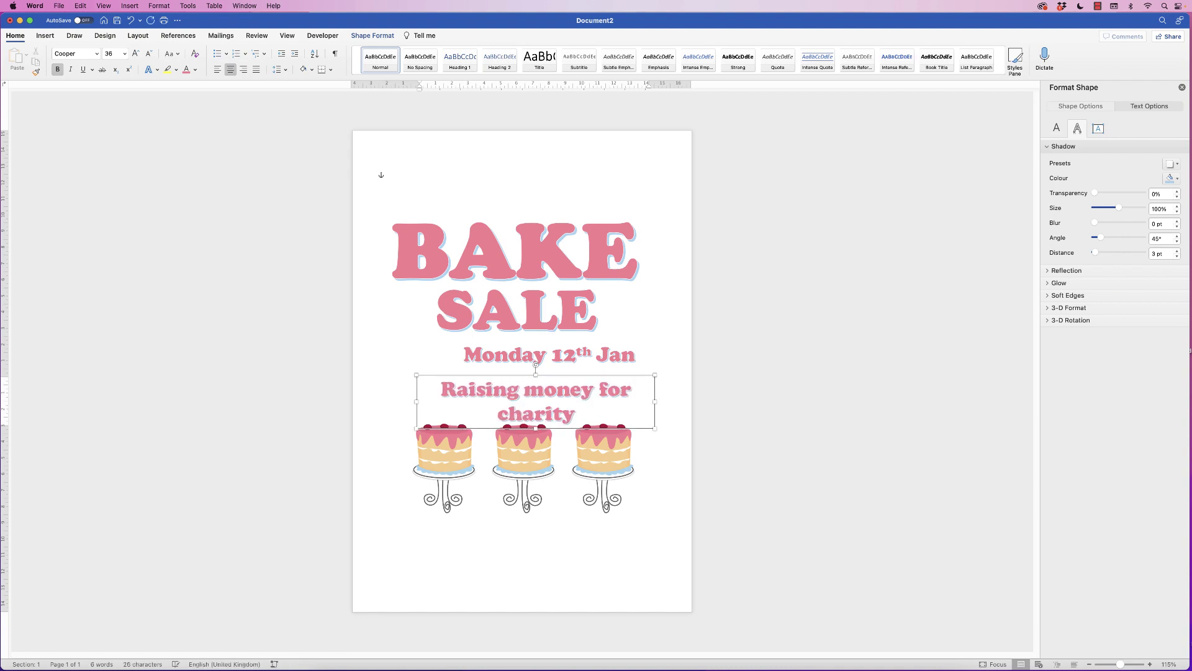
{"action": "left_click_drag", "start_coordinate": [593, 405], "coordinate": [617, 415]}
Step: Shift BAKE and SALE slightly up and right, and move the date line left to centre it beneath them
{"action": "left_click_drag", "start_coordinate": [592, 252], "coordinate": [608, 241]}
{"action": "left_click_drag", "start_coordinate": [581, 315], "coordinate": [589, 307]}
{"action": "left_click", "coordinate": [564, 353]}
{"action": "left_click_drag", "start_coordinate": [563, 353], "coordinate": [537, 356]}
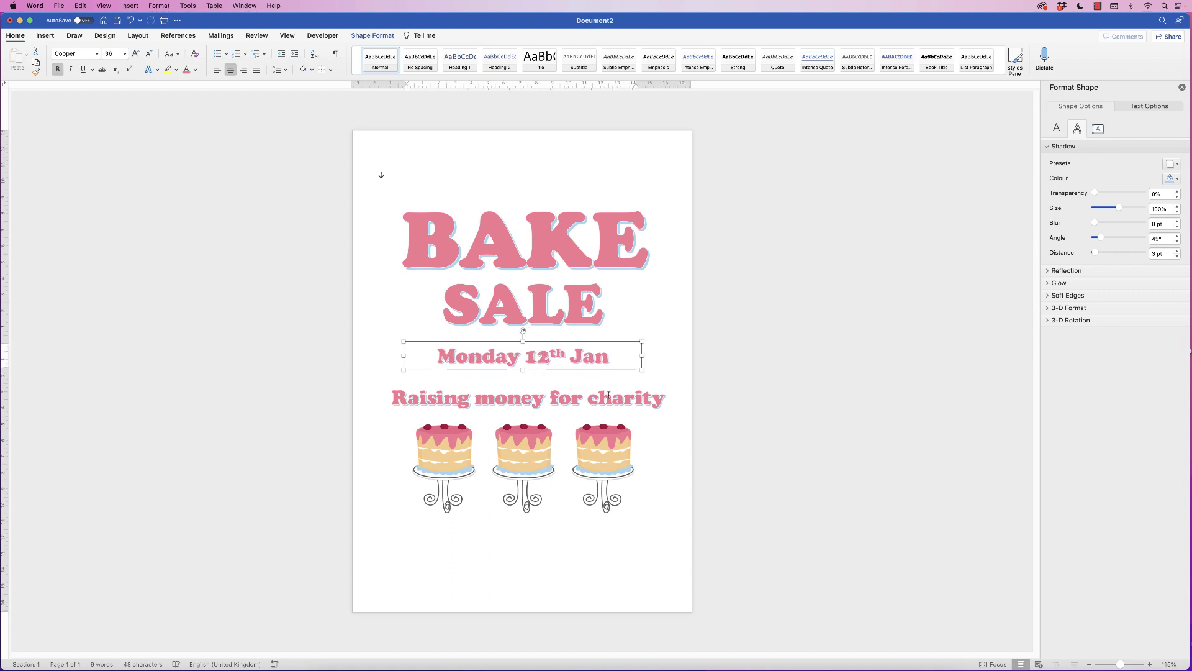
Step: Move the cake row slightly lower and adjust the spacing of the text lines above it
{"action": "left_click_drag", "start_coordinate": [1120, 665], "coordinate": [1112, 663]}
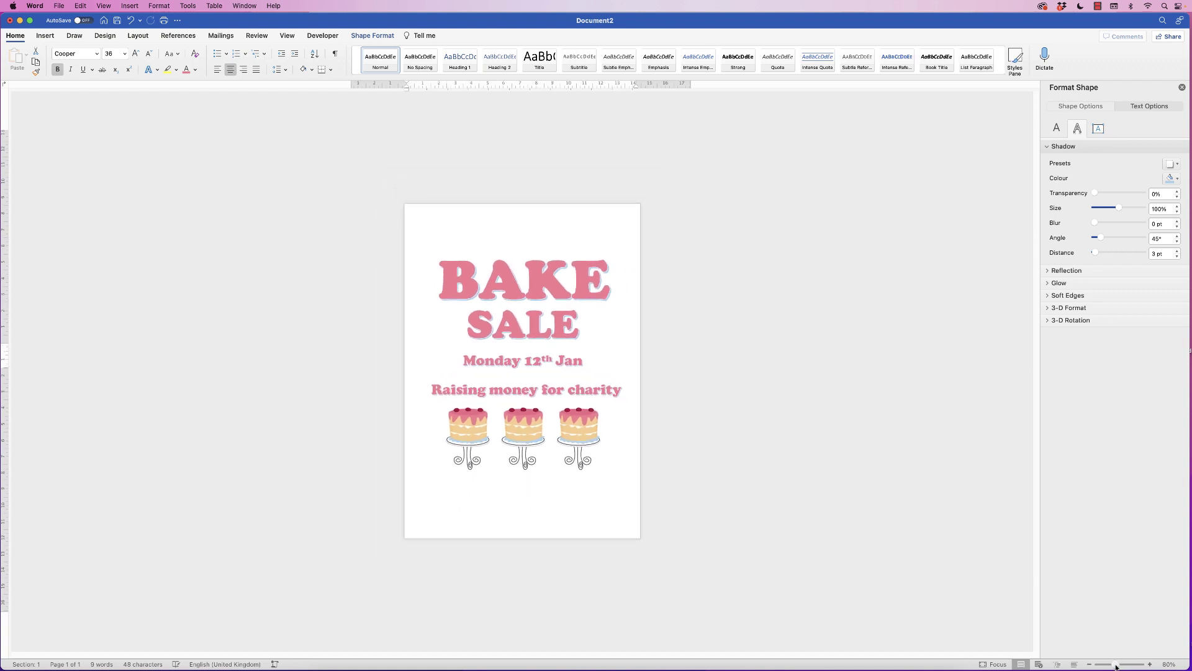
{"action": "left_click", "coordinate": [575, 433]}
{"action": "left_click_drag", "start_coordinate": [574, 435], "coordinate": [573, 441]}
{"action": "left_click", "coordinate": [545, 381]}
{"action": "left_click_drag", "start_coordinate": [546, 381], "coordinate": [561, 313]}
{"action": "left_click", "coordinate": [548, 365]}
Step: Reduce the charity line to size 28, narrow its text box and move the date line down closer to it
{"action": "left_click", "coordinate": [542, 392]}
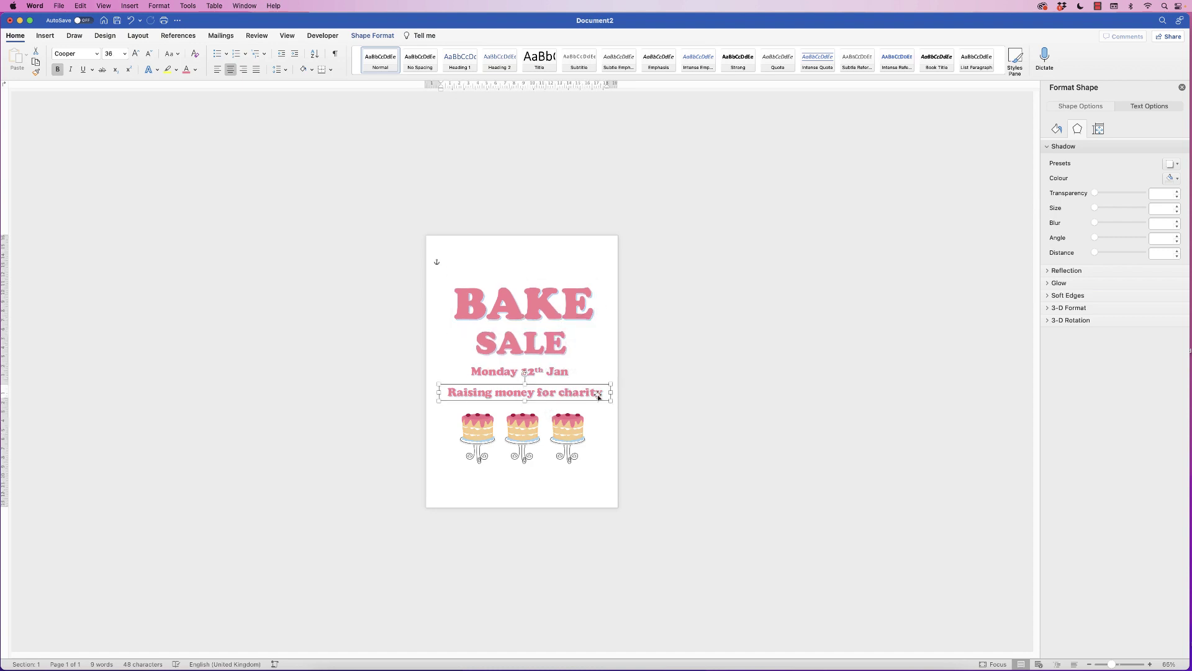
{"action": "left_click", "coordinate": [149, 55]}
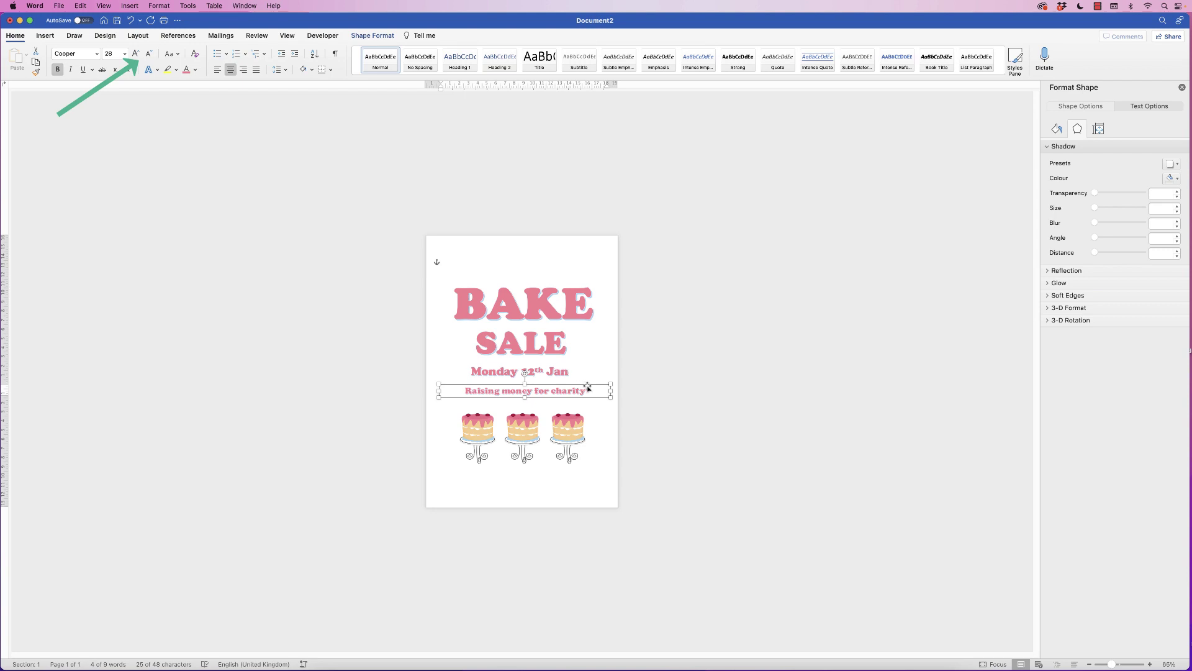
{"action": "mouse_move", "coordinate": [609, 391]}
{"action": "left_mouse_down"}
{"action": "mouse_move", "coordinate": [617, 399]}
{"action": "mouse_move", "coordinate": [543, 392]}
{"action": "mouse_move", "coordinate": [557, 382]}
{"action": "left_mouse_up"}
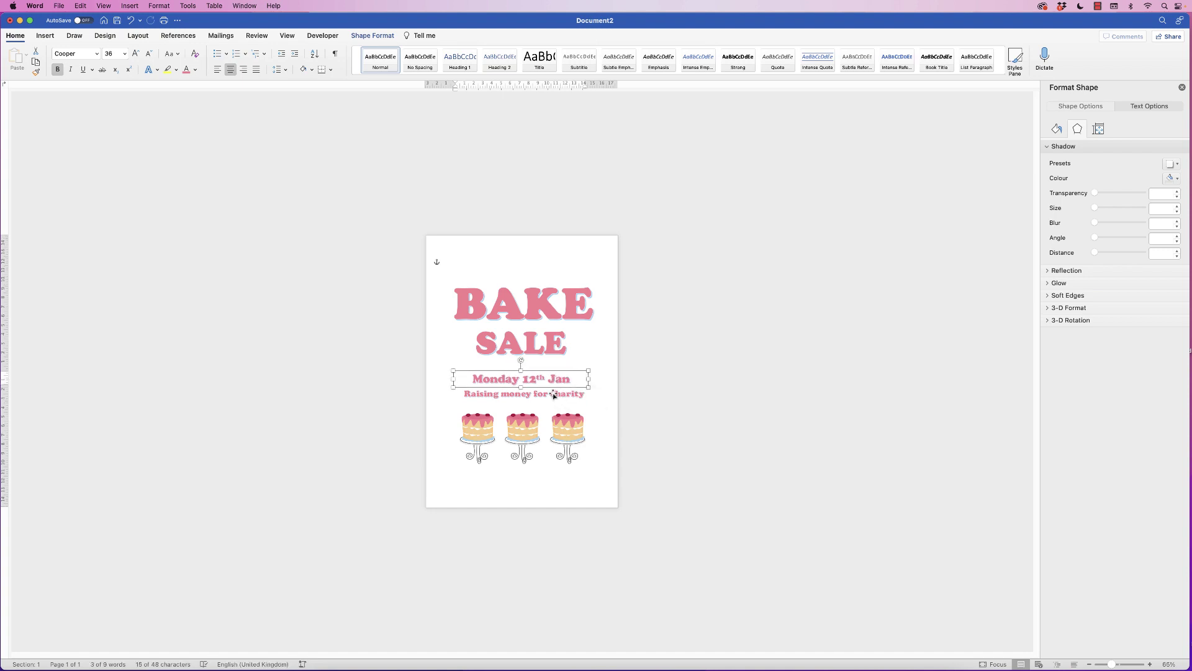
Step: Select all four text lines and align them to centre relative to each other
{"action": "left_click", "coordinate": [554, 395], "text": "shift"}
{"action": "left_click", "coordinate": [549, 352], "text": "shift"}
{"action": "left_click", "coordinate": [559, 310], "text": "shift"}
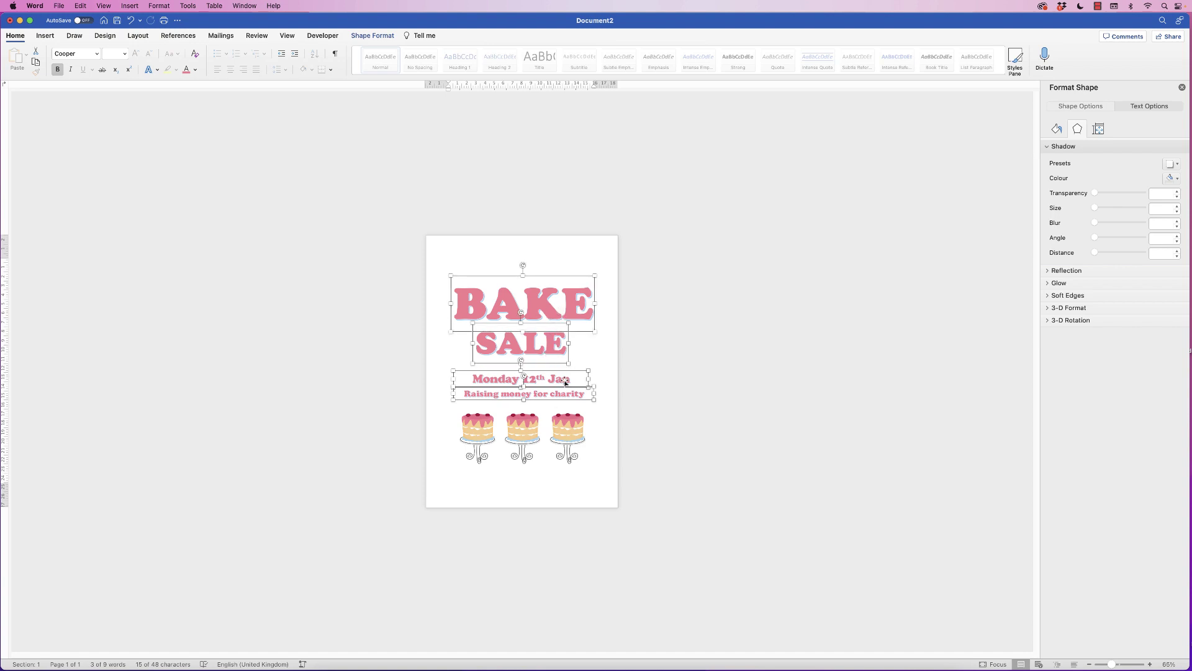
{"action": "left_click", "coordinate": [373, 35]}
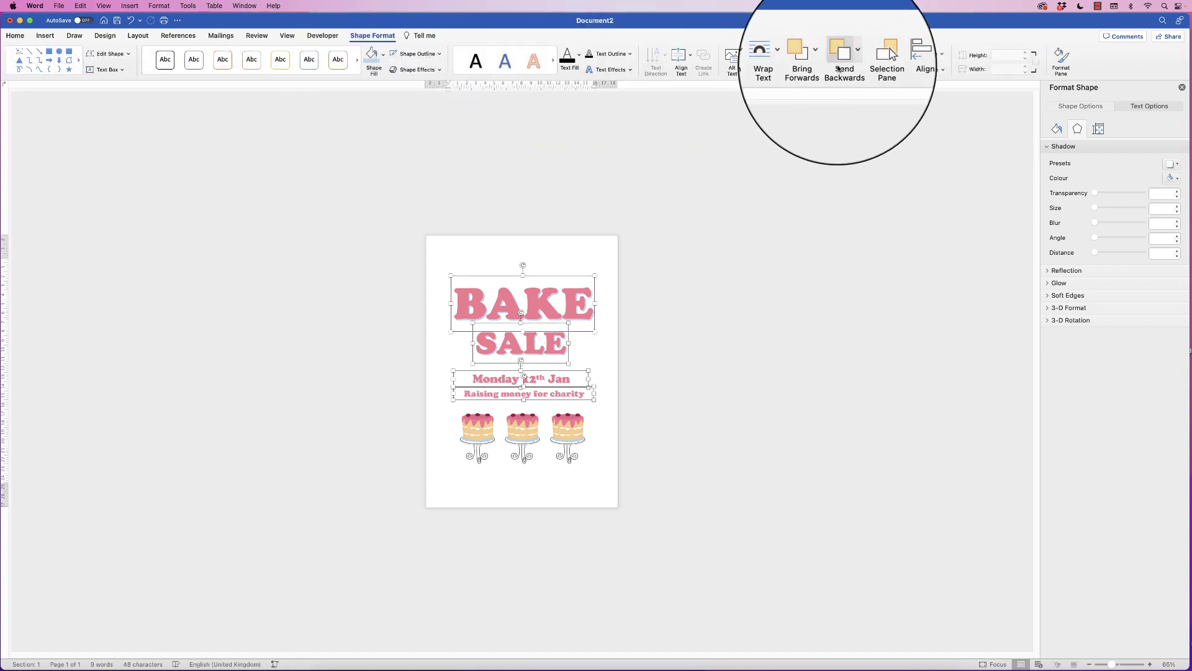
{"action": "left_click", "coordinate": [908, 59]}
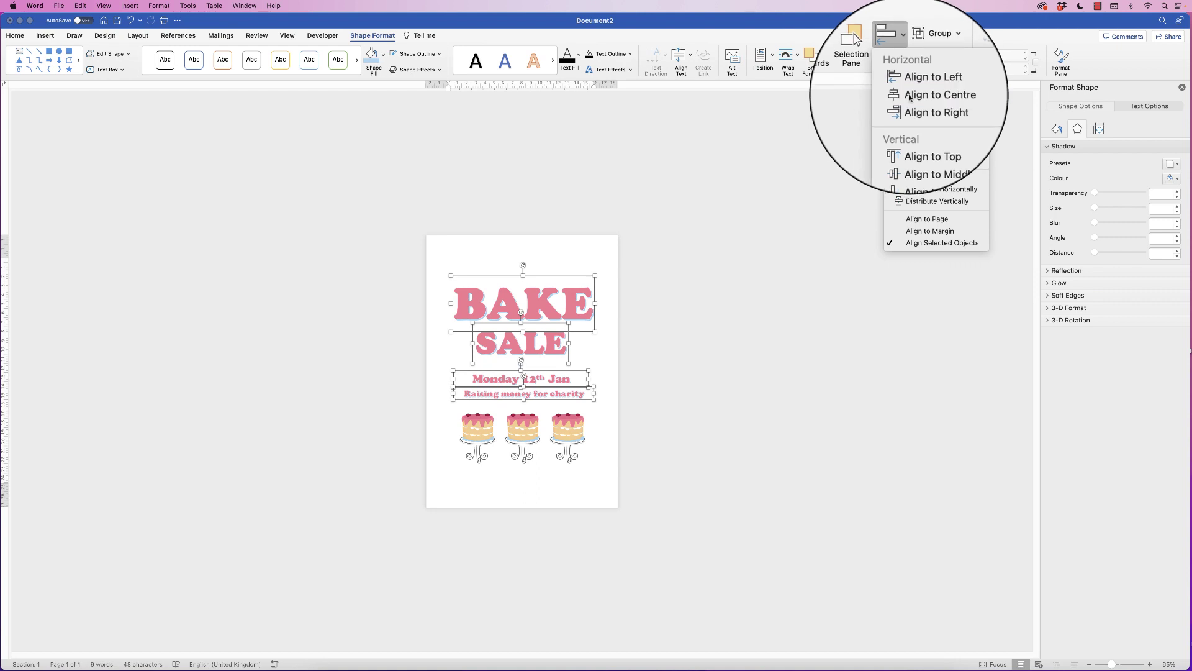
{"action": "left_click", "coordinate": [900, 99]}
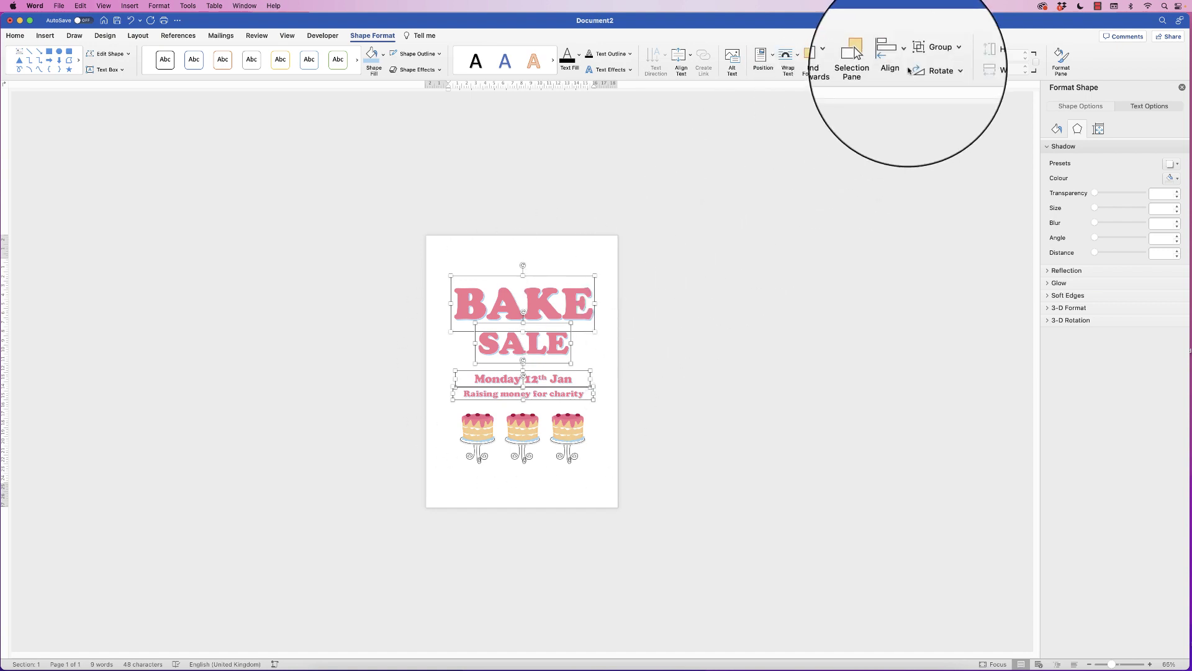
Step: Group the four text lines and centre the group horizontally on the page
{"action": "left_click", "coordinate": [942, 54]}
{"action": "left_click", "coordinate": [937, 75]}
{"action": "left_click", "coordinate": [894, 56]}
{"action": "left_click", "coordinate": [911, 97]}
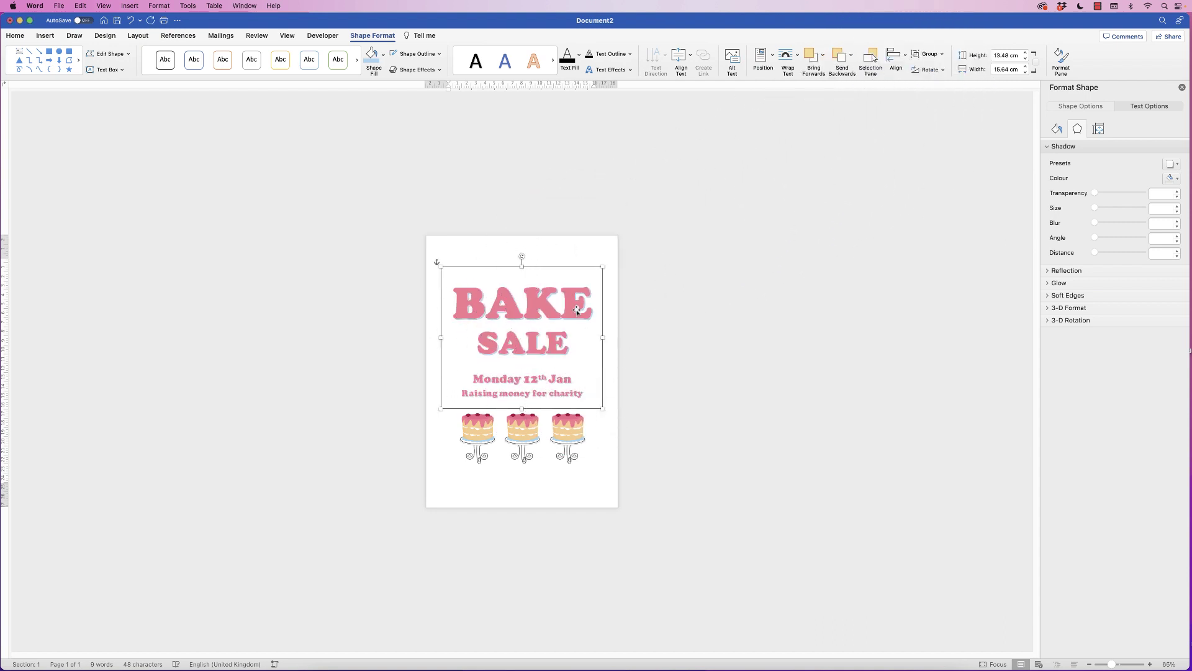
Step: Ungroup the four text lines and clear the selection
{"action": "left_click", "coordinate": [926, 54]}
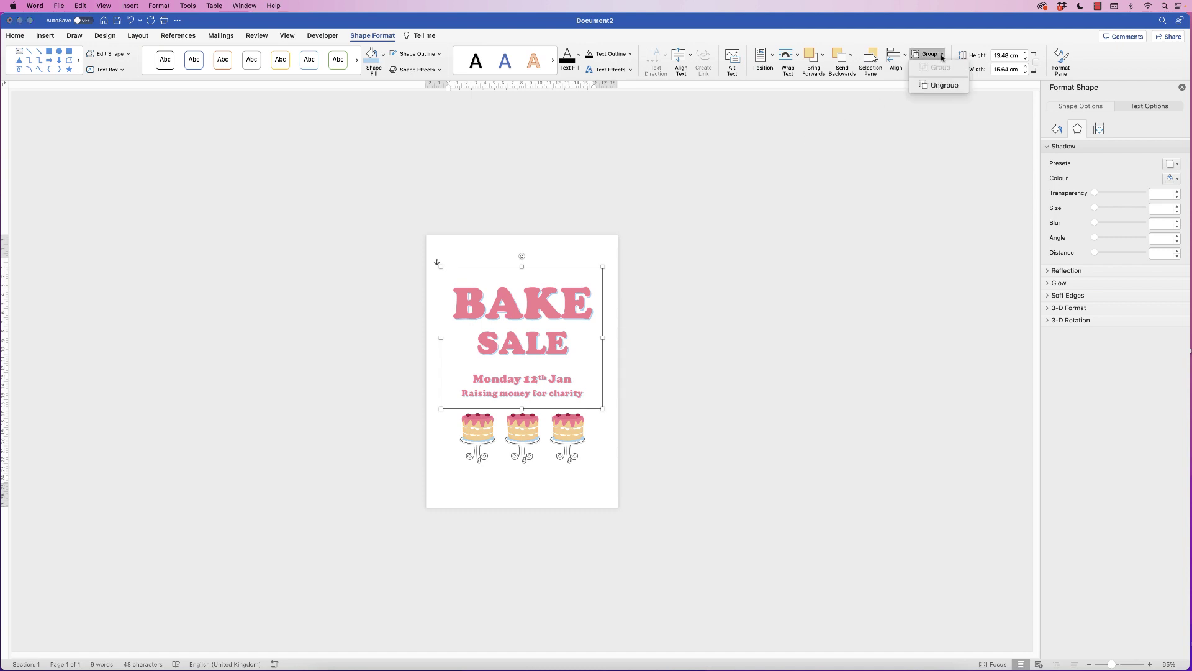
{"action": "left_click", "coordinate": [938, 85]}
{"action": "left_click", "coordinate": [709, 311]}
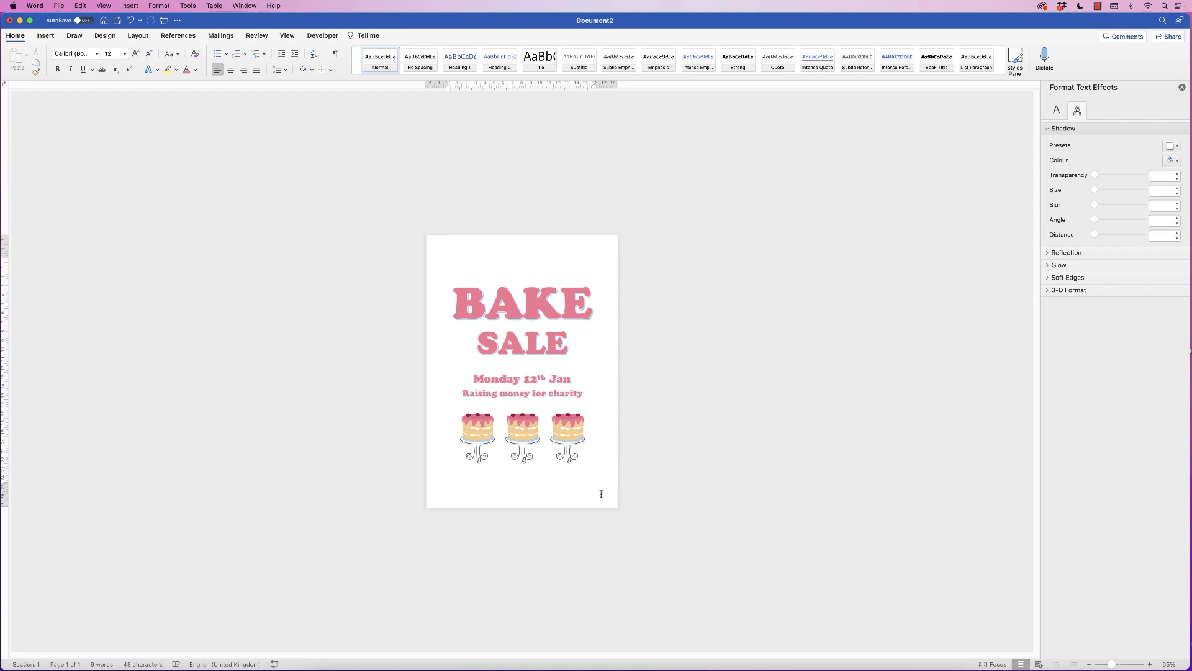
Step: Draw a circle with the Oval shape and move it to the page's upper-left corner, partly off the top edge
{"action": "left_click", "coordinate": [46, 36]}
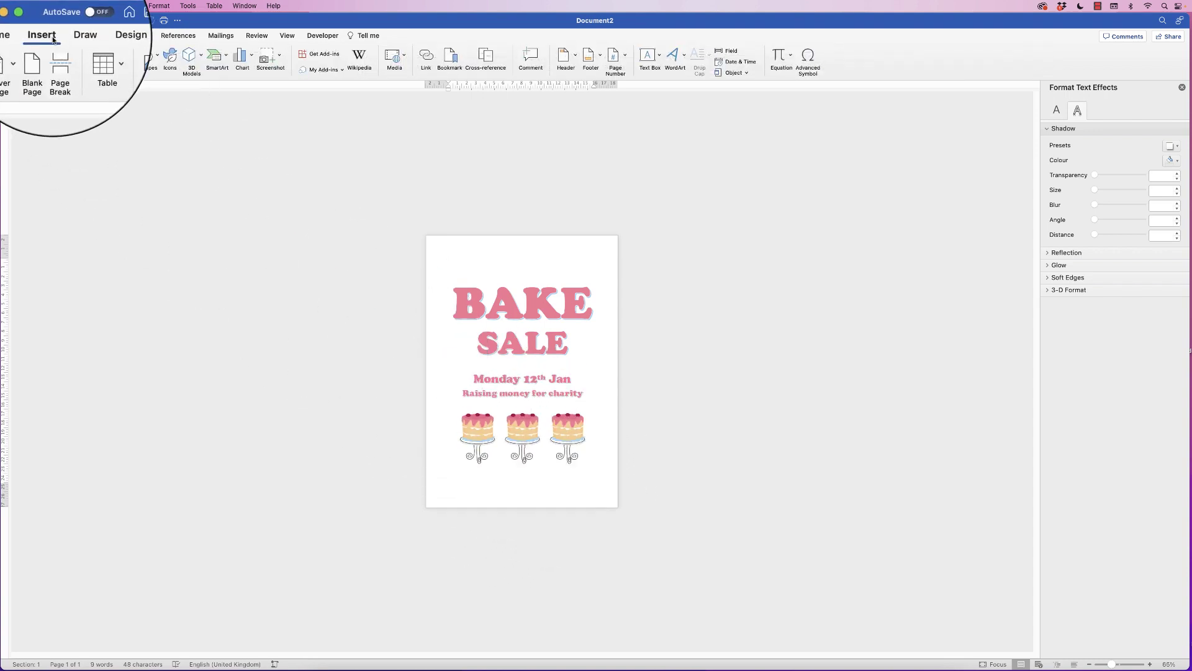
{"action": "left_click", "coordinate": [158, 57]}
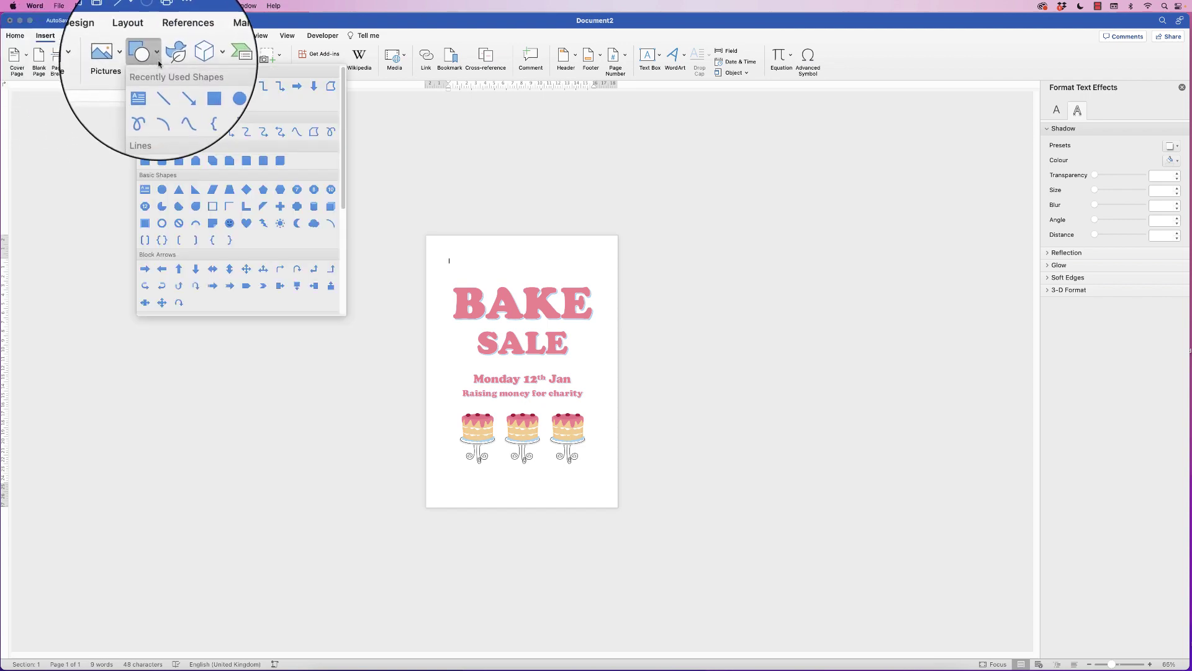
{"action": "left_click", "coordinate": [162, 190]}
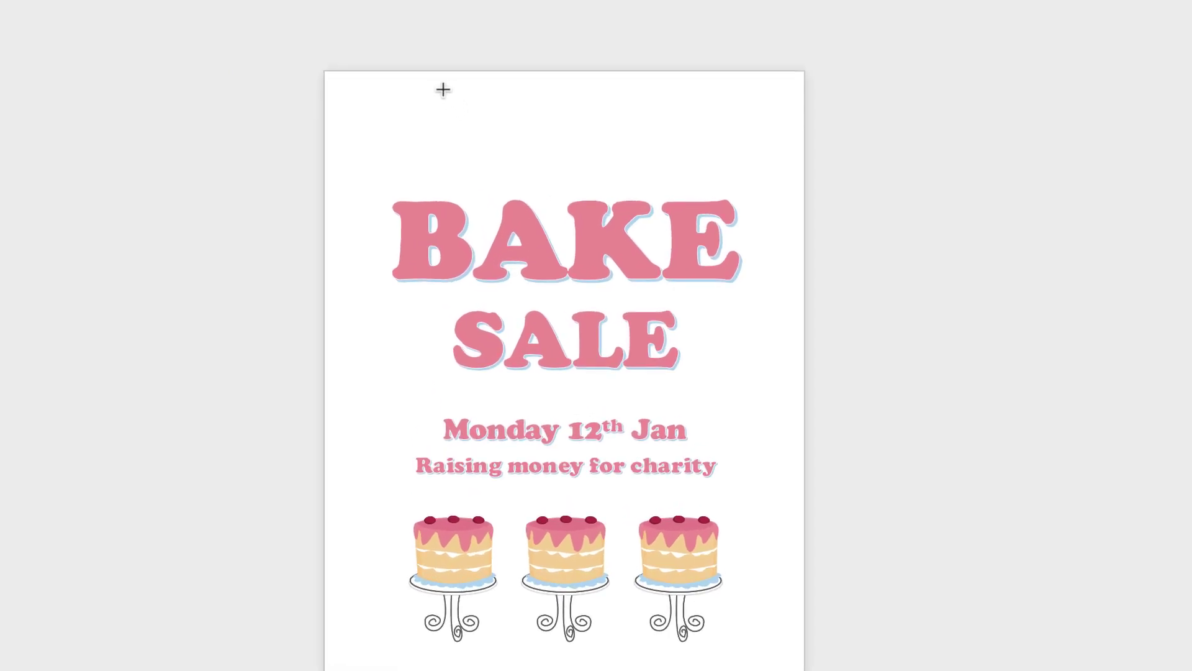
{"action": "left_click_drag", "start_coordinate": [444, 92], "coordinate": [631, 236]}
{"action": "left_click_drag", "start_coordinate": [542, 199], "coordinate": [431, 101]}
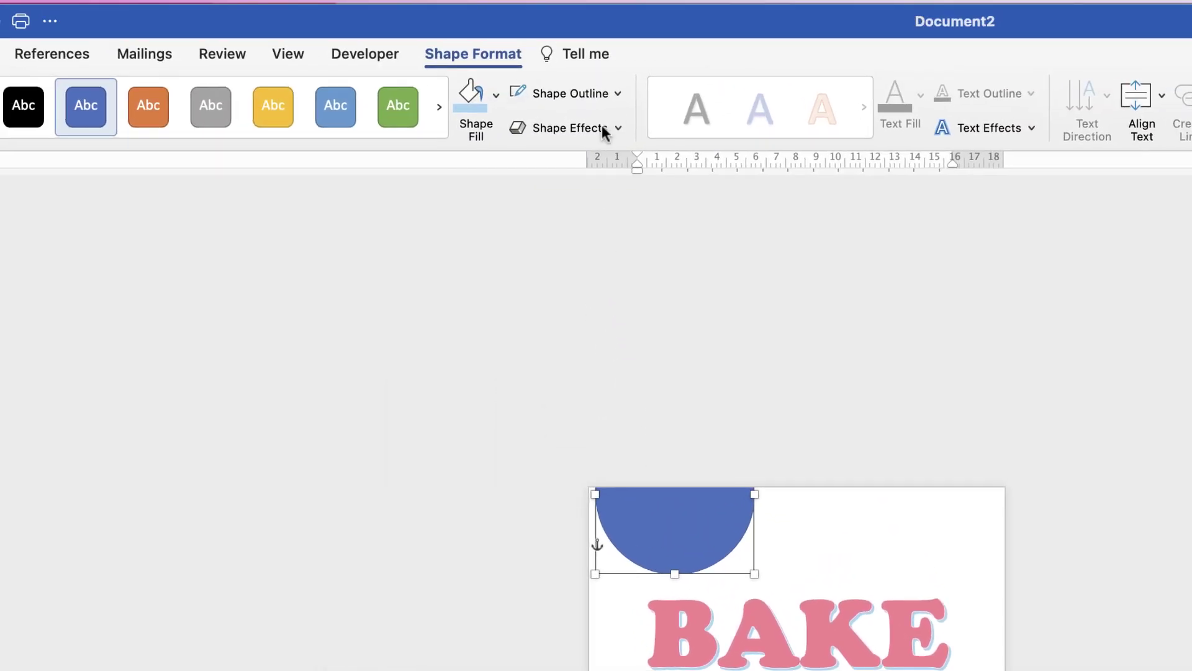
Step: Remove the circle's outline and fill it with the light blue from the recent colours
{"action": "left_click", "coordinate": [620, 97]}
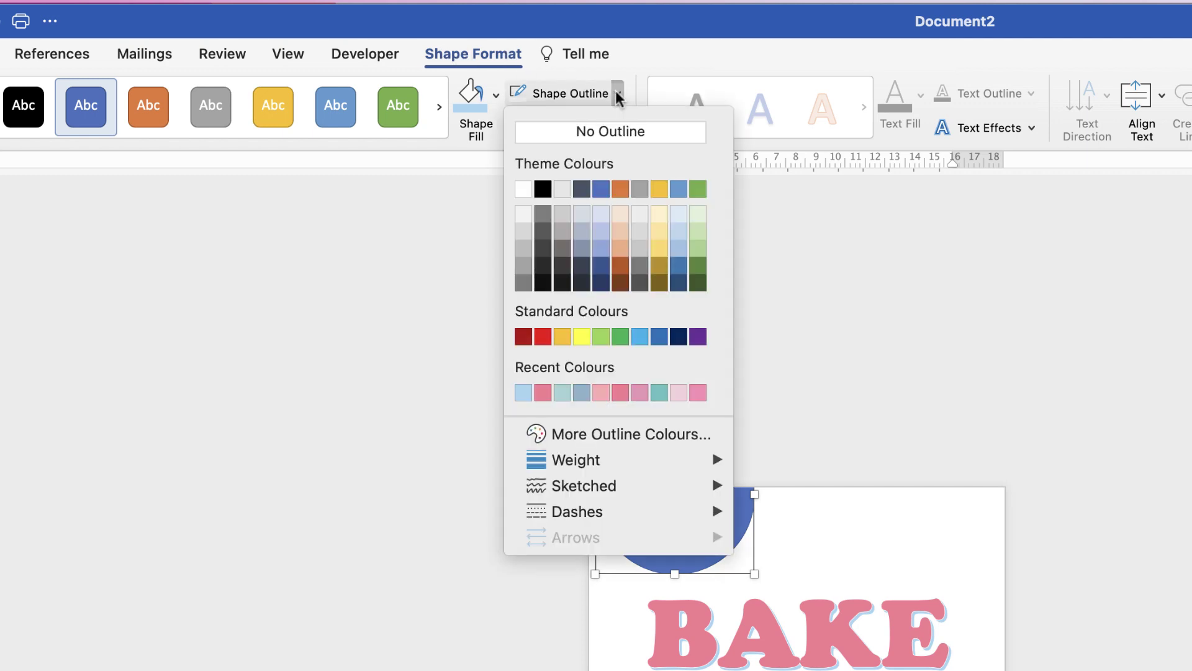
{"action": "left_click", "coordinate": [565, 128]}
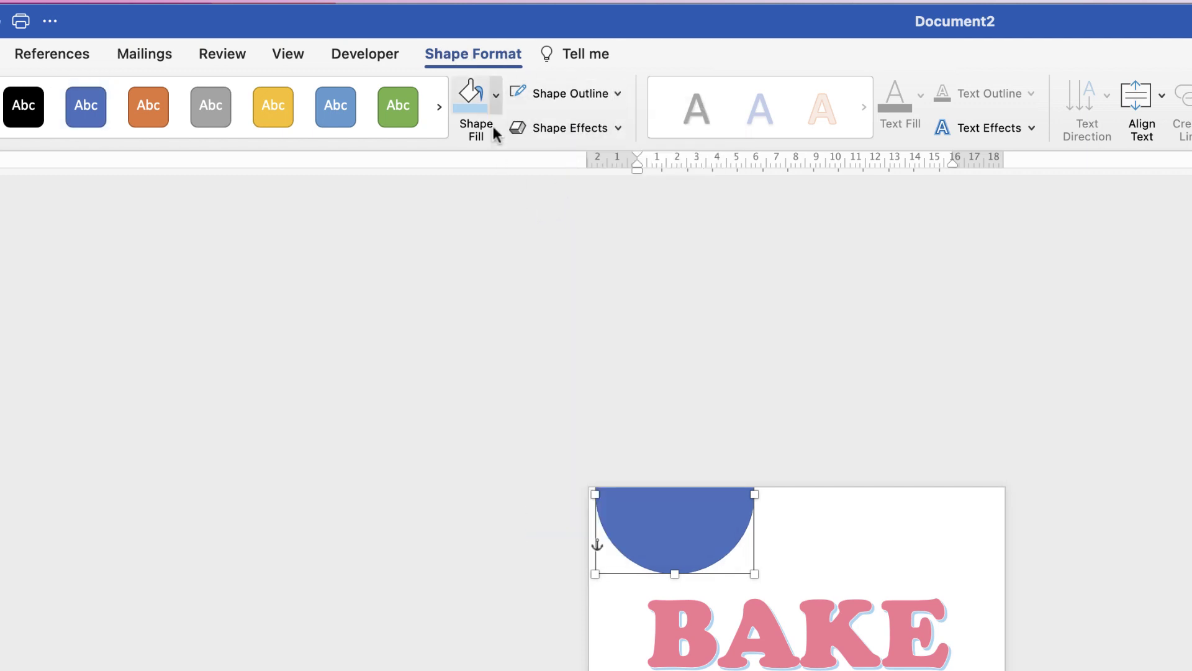
{"action": "left_click", "coordinate": [495, 96]}
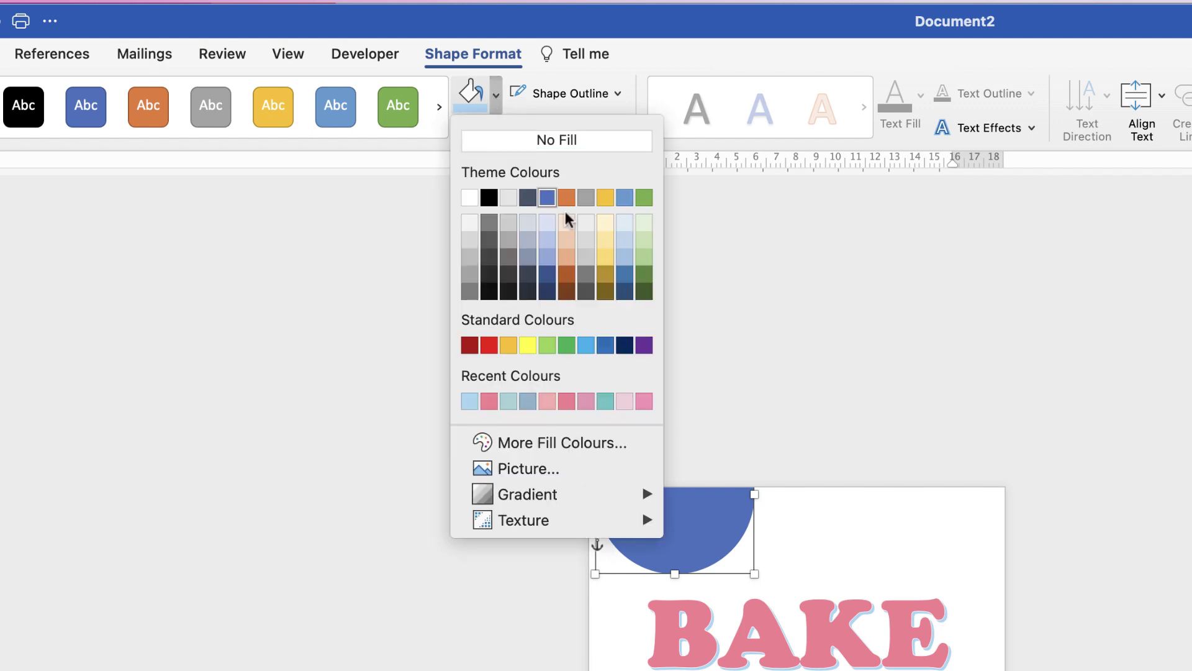
{"action": "left_click", "coordinate": [509, 402]}
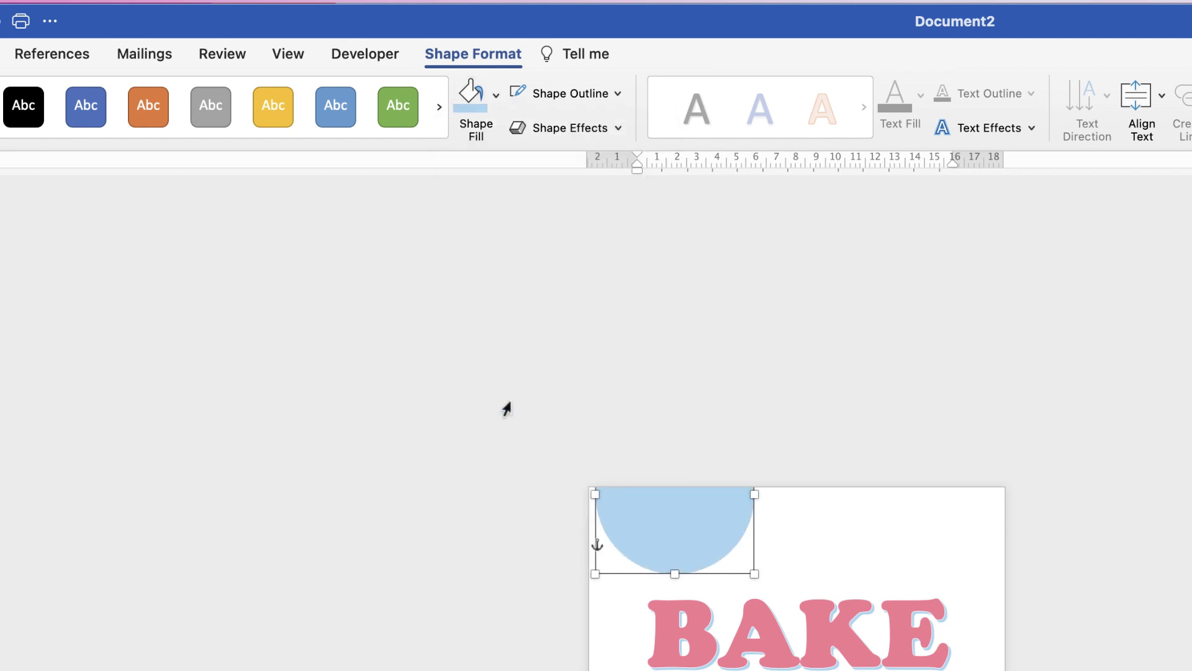
Step: Move the blue circle to the page's upper-left corner and place copies beside it, forming a scalloped row of four along the top edge
{"action": "mouse_move", "coordinate": [671, 542]}
{"action": "left_mouse_down"}
{"action": "mouse_move", "coordinate": [686, 541]}
{"action": "mouse_move", "coordinate": [667, 526]}
{"action": "left_mouse_up"}
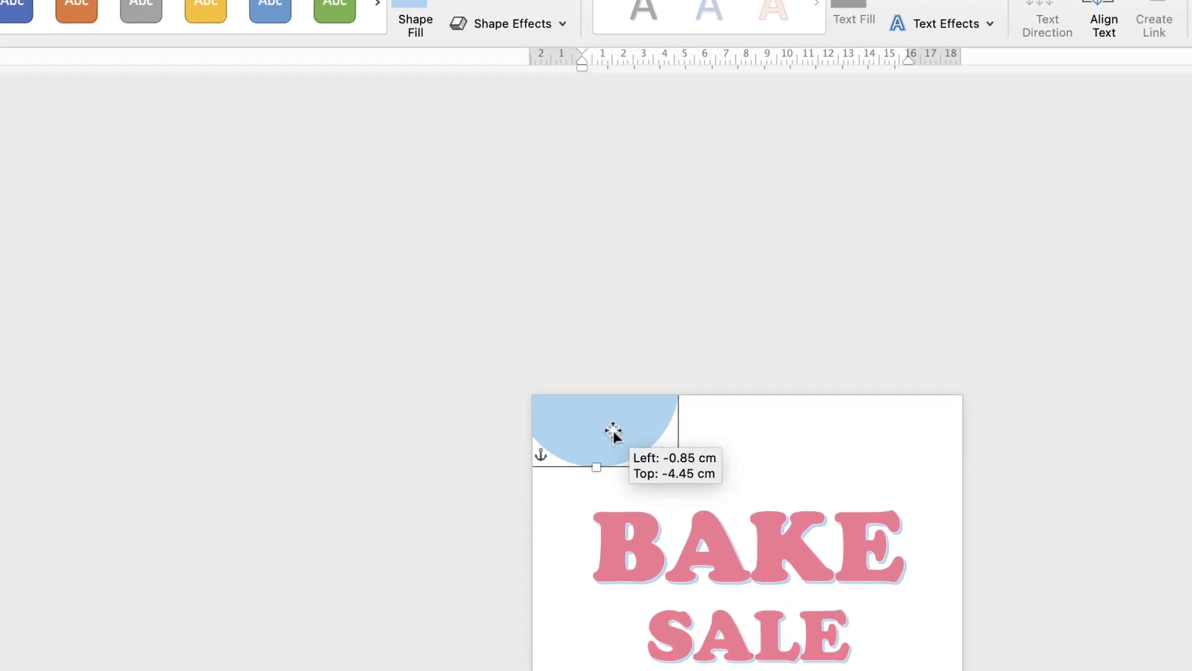
{"action": "left_click_drag", "start_coordinate": [443, 152], "coordinate": [793, 118]}
{"action": "left_click_drag", "start_coordinate": [437, 117], "coordinate": [524, 125]}
{"action": "left_click_drag", "start_coordinate": [641, 138], "coordinate": [642, 128]}
{"action": "left_click_drag", "start_coordinate": [766, 133], "coordinate": [751, 125]}
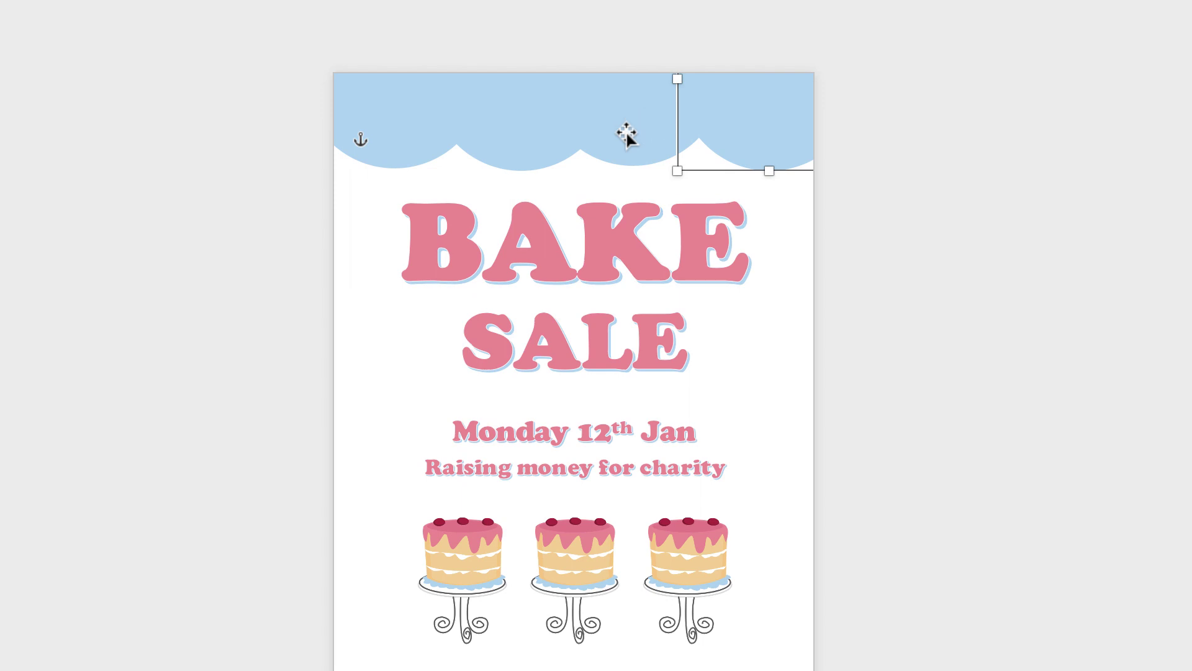
Step: Select all four blue circles and distribute them horizontally relative to each other
{"action": "left_click", "coordinate": [625, 121], "text": "shift"}
{"action": "left_click", "coordinate": [503, 128], "text": "shift"}
{"action": "left_click", "coordinate": [434, 116], "text": "shift"}
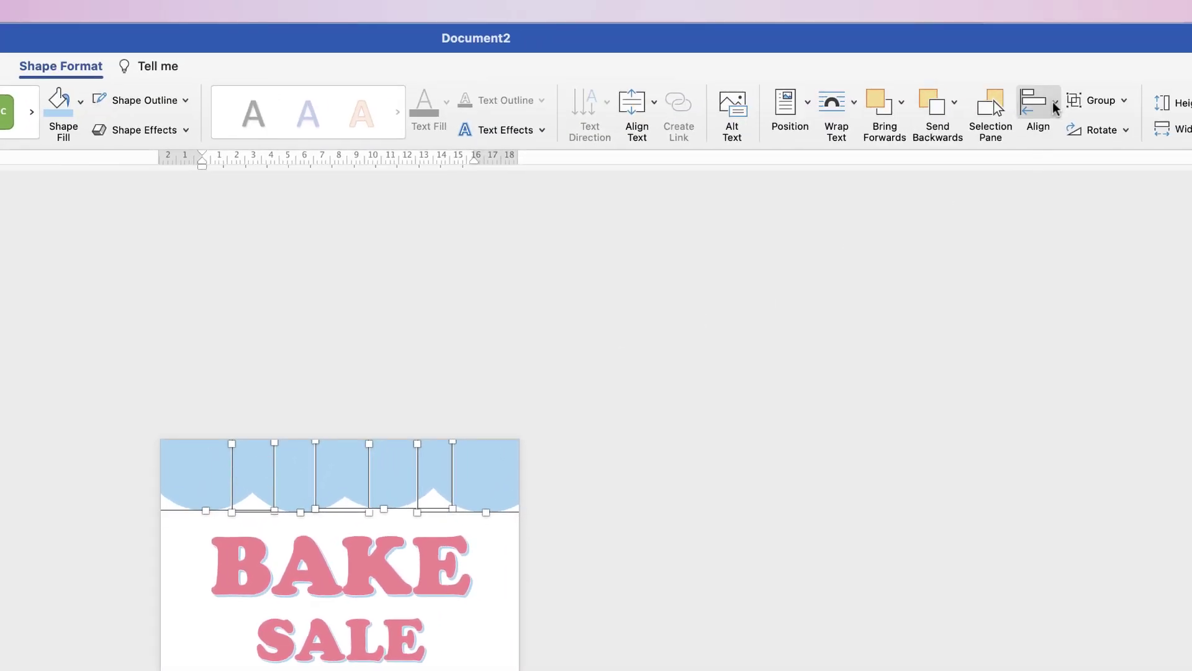
{"action": "left_click", "coordinate": [1053, 103]}
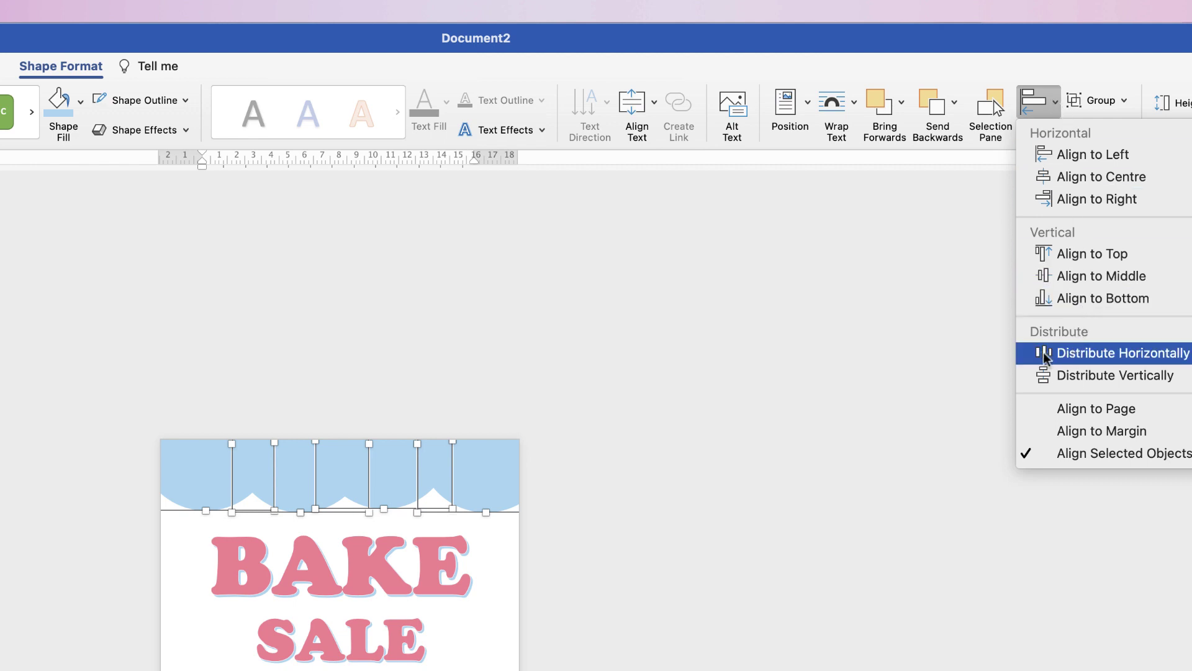
{"action": "left_click", "coordinate": [1072, 354]}
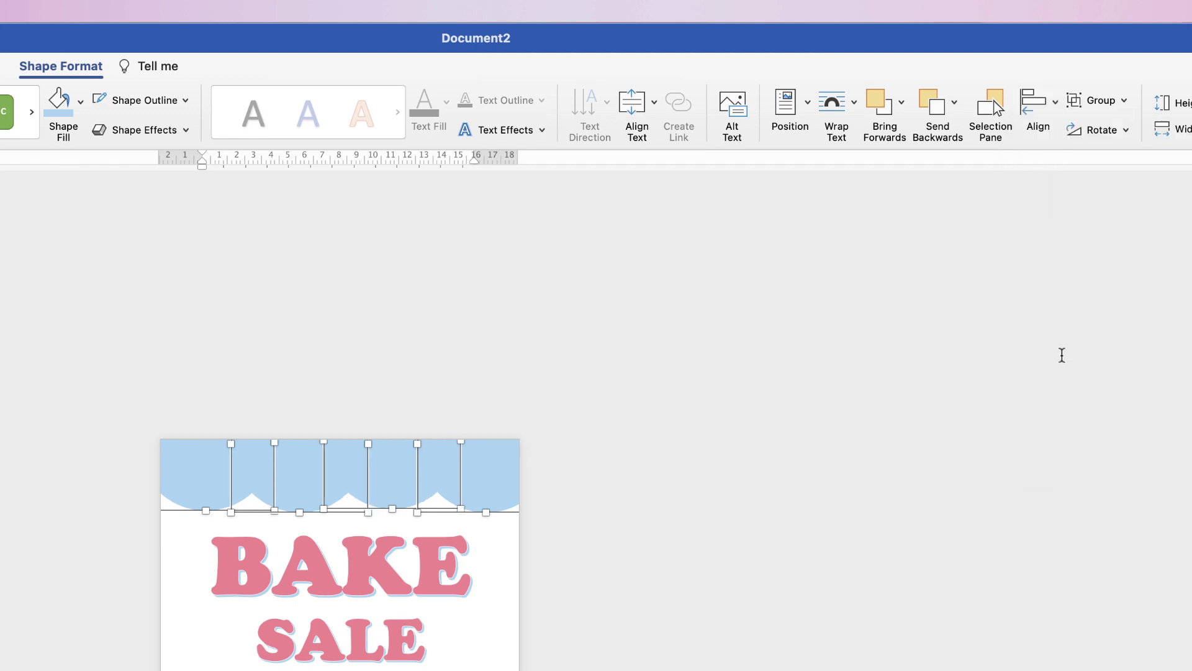
Step: Align the four blue circles to the bottom relative to each other and group them
{"action": "left_click", "coordinate": [1052, 100]}
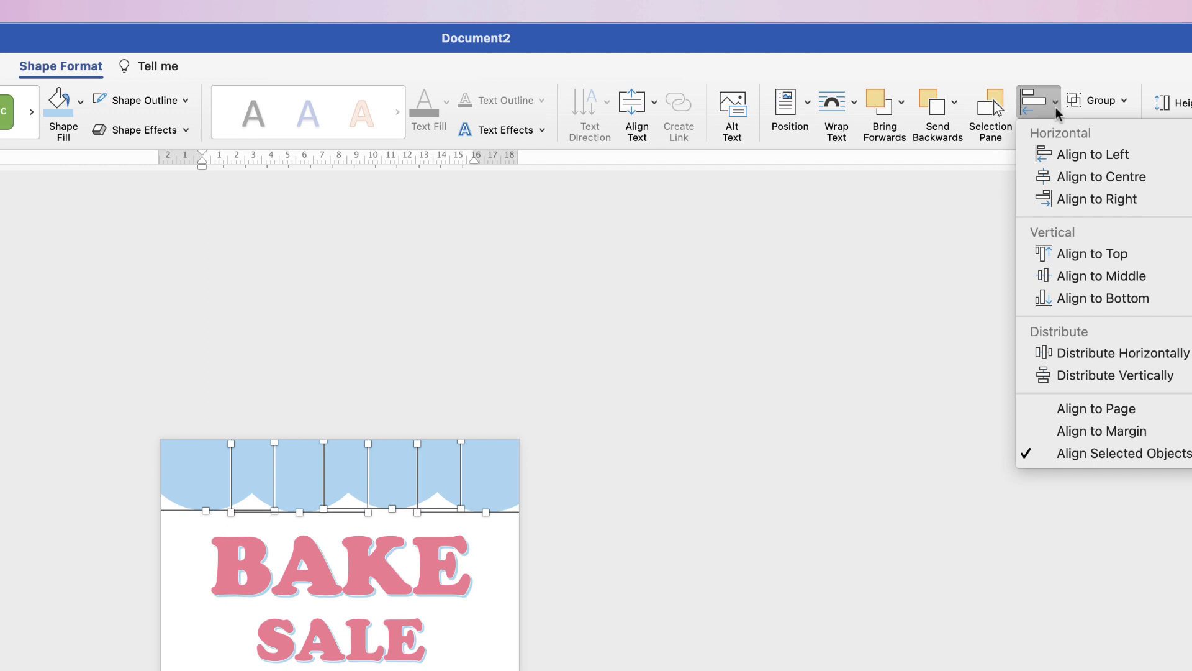
{"action": "left_click", "coordinate": [1068, 301]}
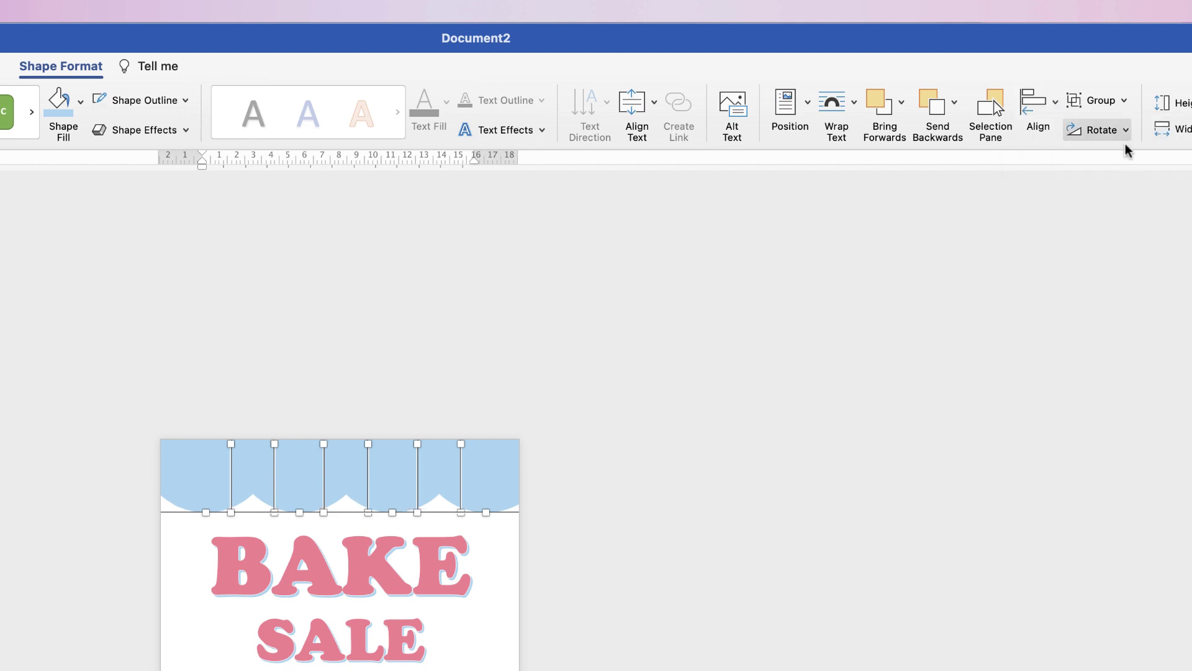
{"action": "left_click", "coordinate": [1112, 101]}
{"action": "left_click", "coordinate": [1111, 125]}
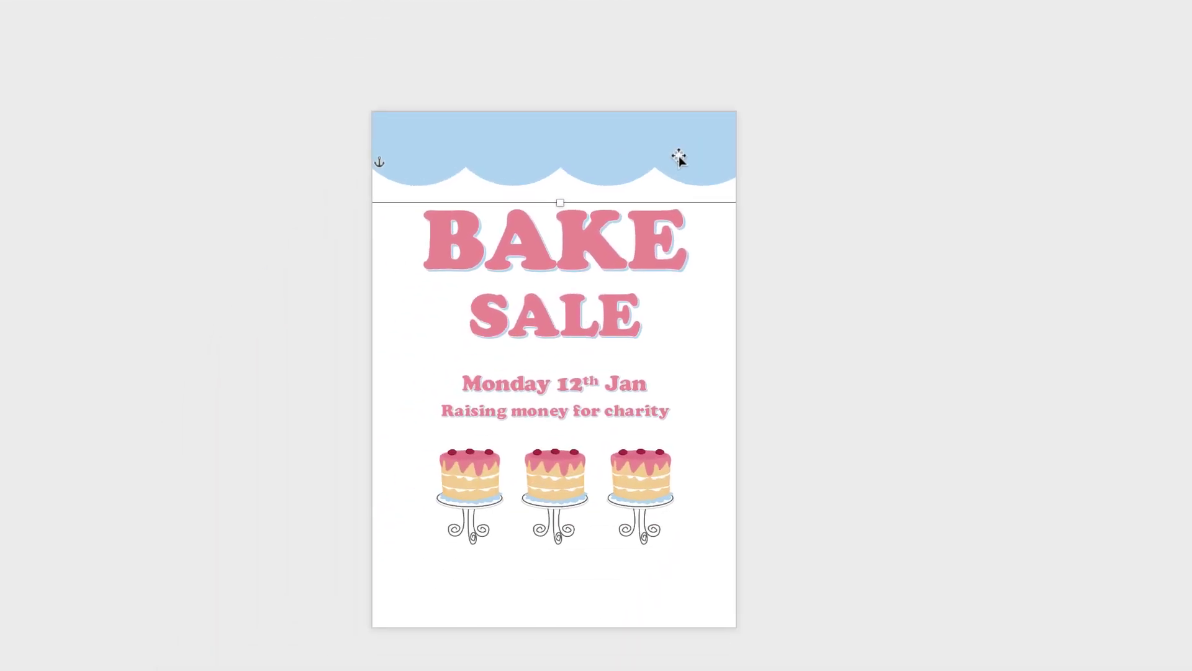
Step: Adjust the blue scalloped group on the top edge and place a copy of it partly off the page's bottom edge
{"action": "left_click_drag", "start_coordinate": [497, 429], "coordinate": [495, 418]}
{"action": "left_click_drag", "start_coordinate": [698, 101], "coordinate": [704, 107]}
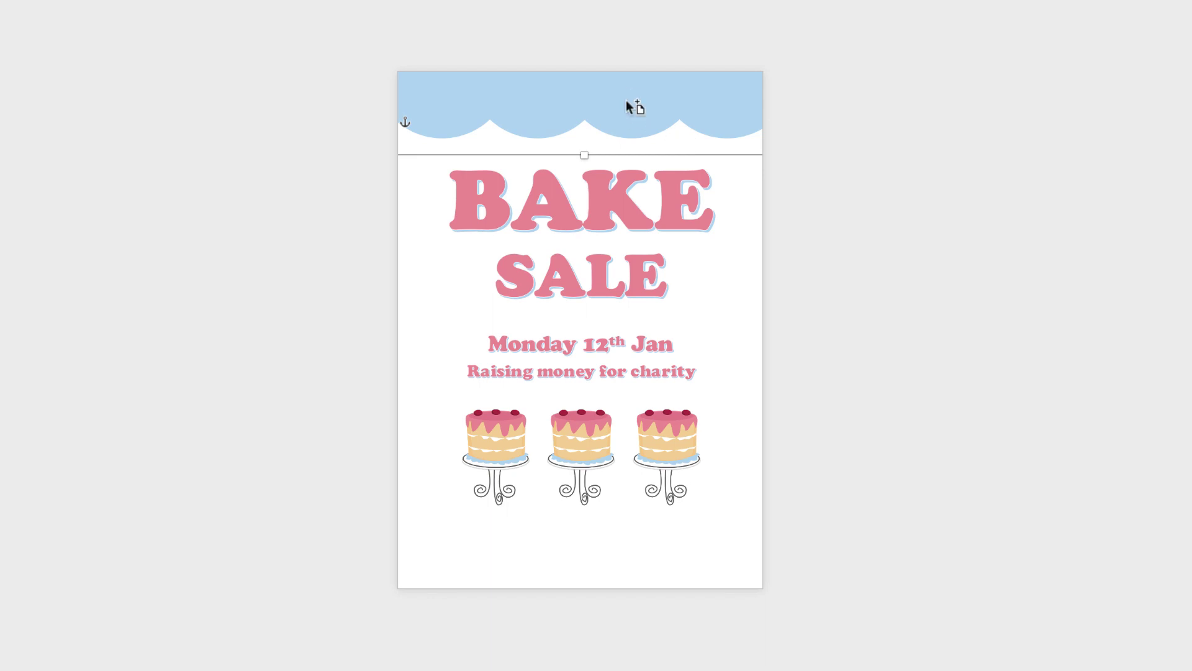
{"action": "left_click_drag", "start_coordinate": [626, 101], "coordinate": [633, 622]}
{"action": "left_click", "coordinate": [748, 395]}
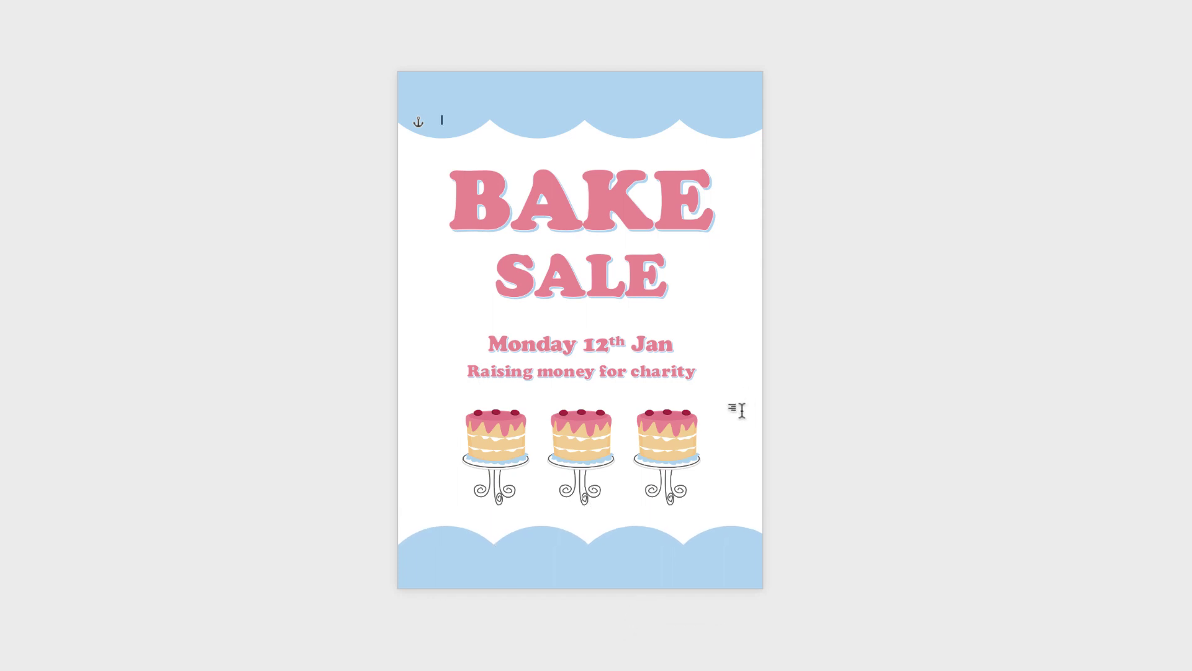
Step: Ungroup the scalloped border on the page's bottom edge and fill its circles with the poster text's pink
{"action": "left_click", "coordinate": [686, 562], "text": "shift"}
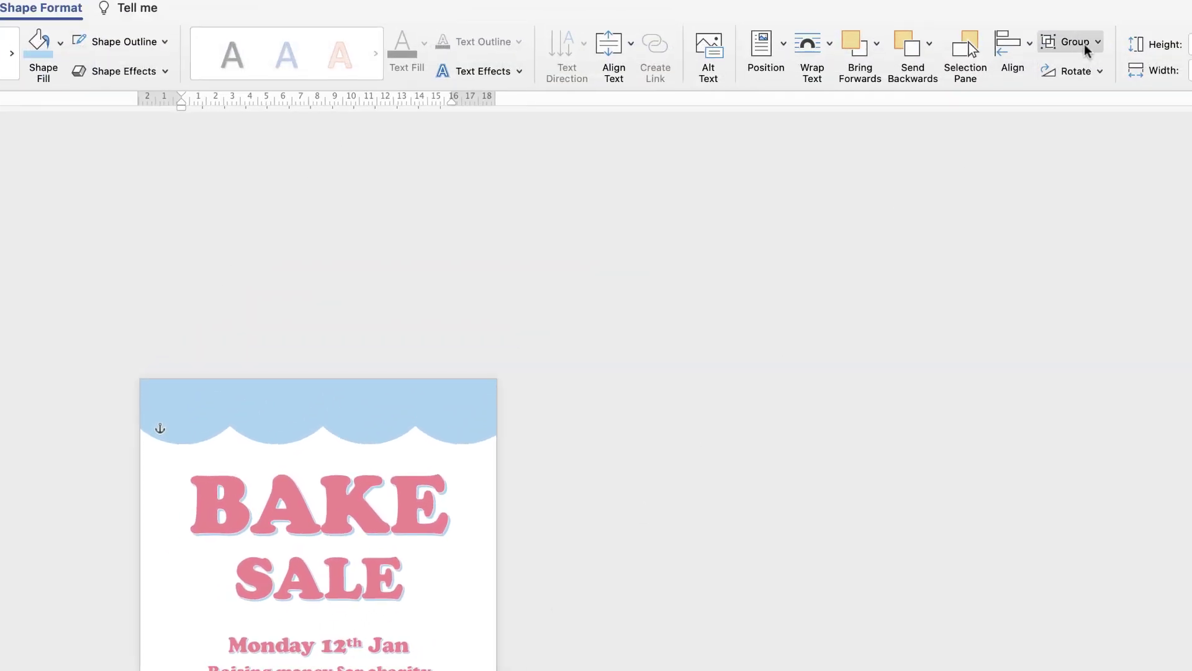
{"action": "left_click", "coordinate": [1096, 46]}
{"action": "left_click", "coordinate": [1086, 99]}
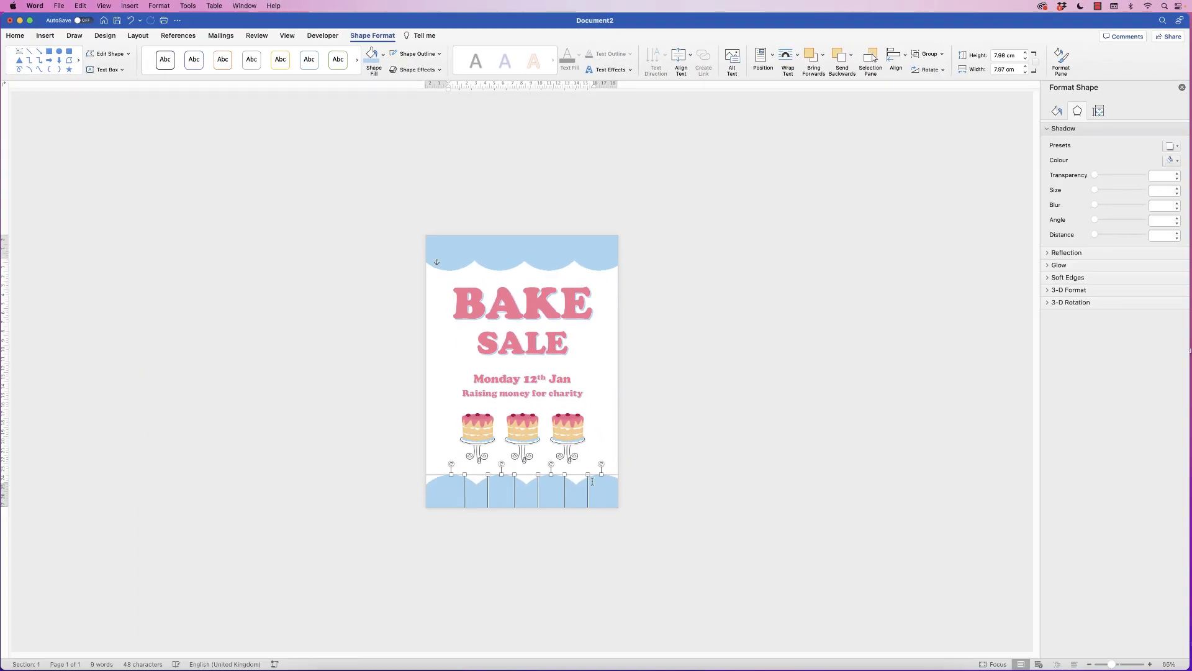
{"action": "left_click", "coordinate": [383, 55]}
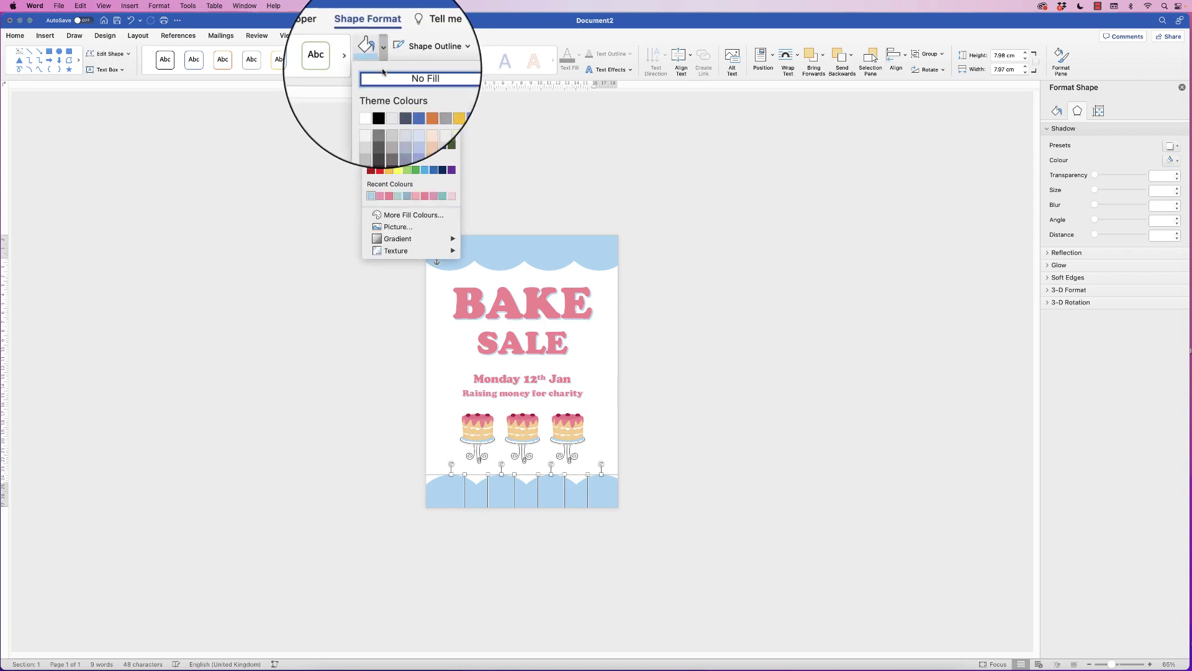
{"action": "left_click", "coordinate": [387, 193]}
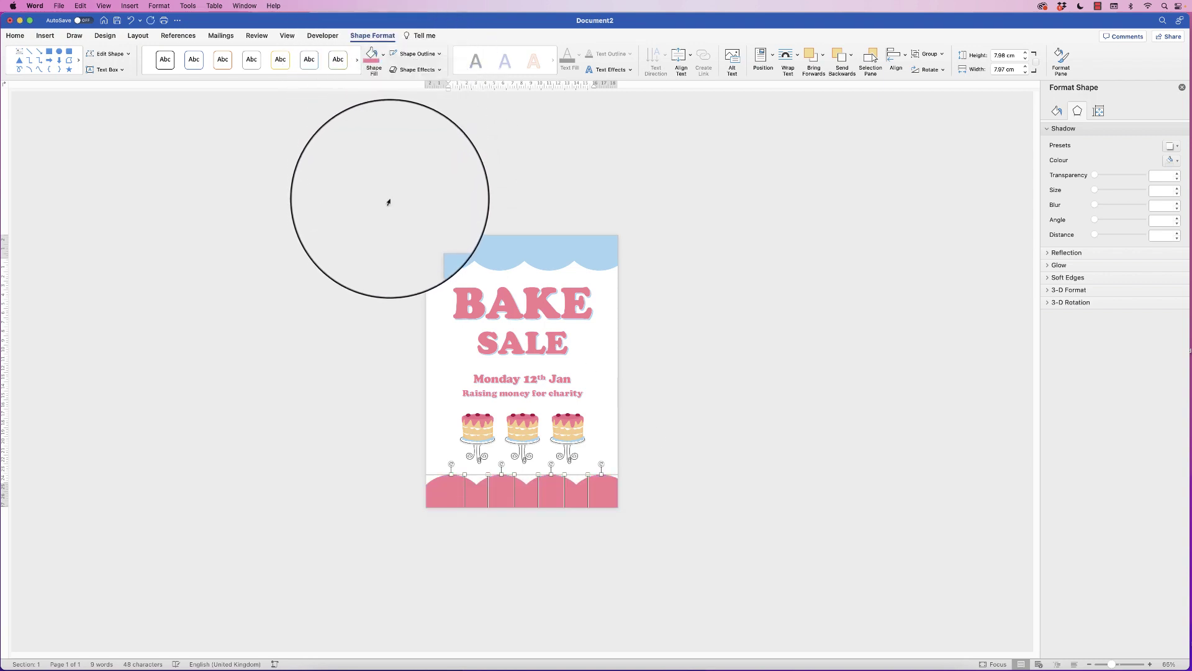
Step: Regroup the pink circles and align the group to centre horizontally
{"action": "left_click", "coordinate": [942, 56]}
{"action": "left_click", "coordinate": [922, 68]}
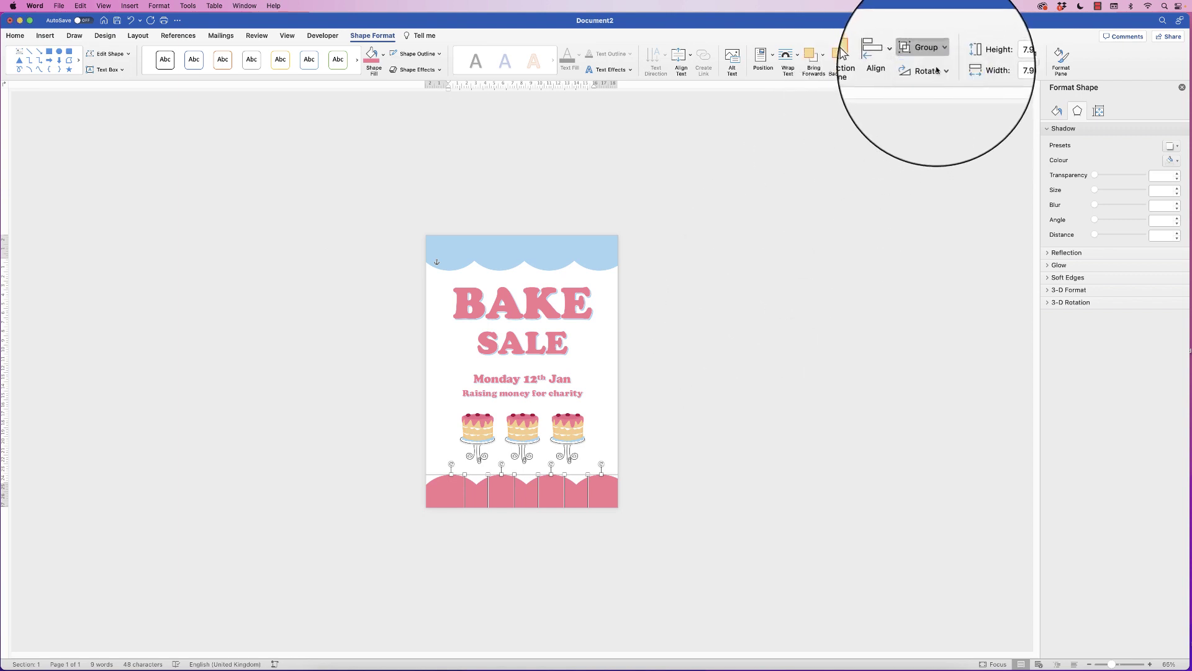
{"action": "left_click", "coordinate": [892, 57]}
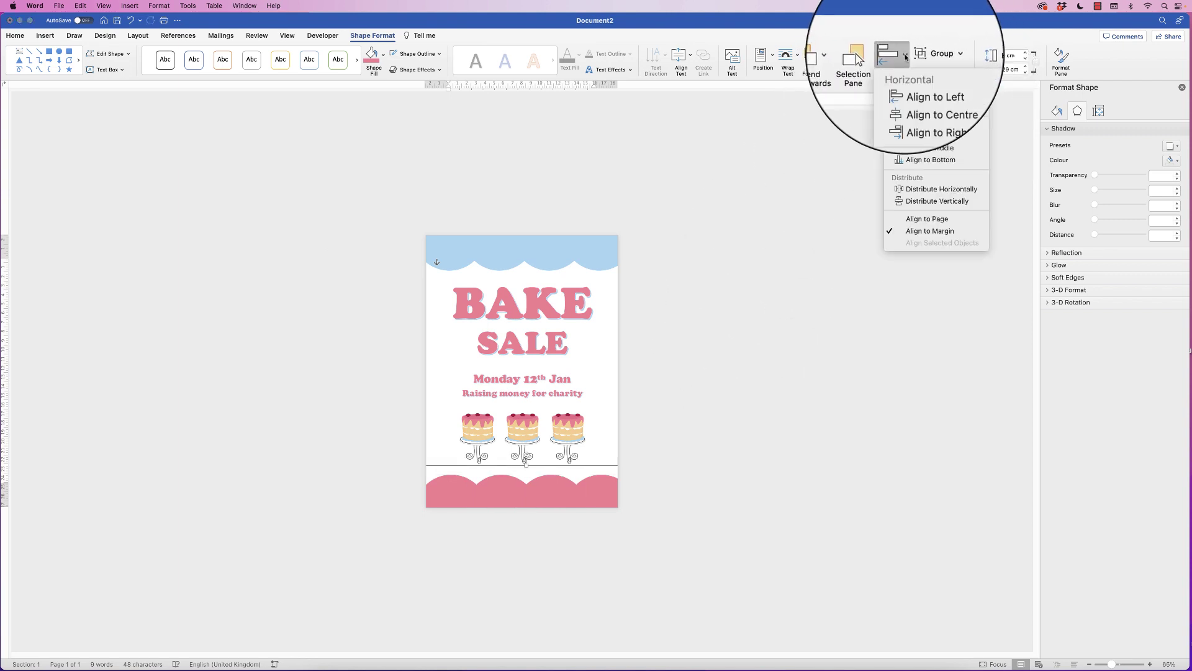
{"action": "left_click", "coordinate": [907, 96]}
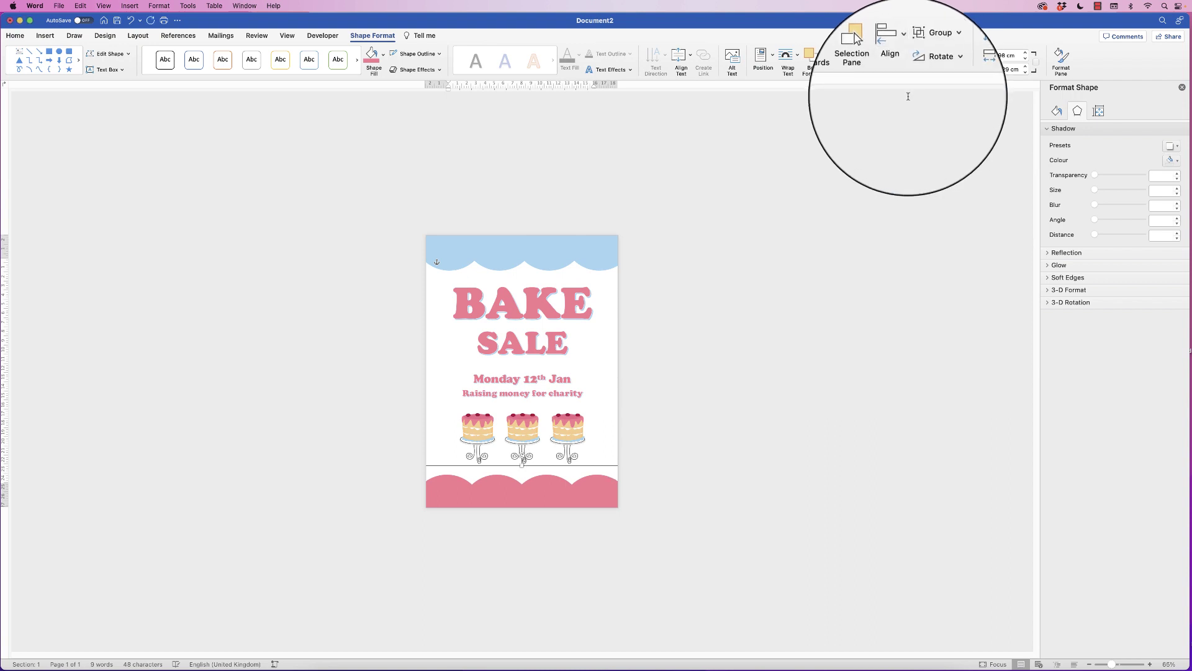
Step: Align the blue scalloped group on the page's top edge to centre horizontally and clear the selection
{"action": "left_click", "coordinate": [564, 250]}
{"action": "left_click", "coordinate": [892, 57]}
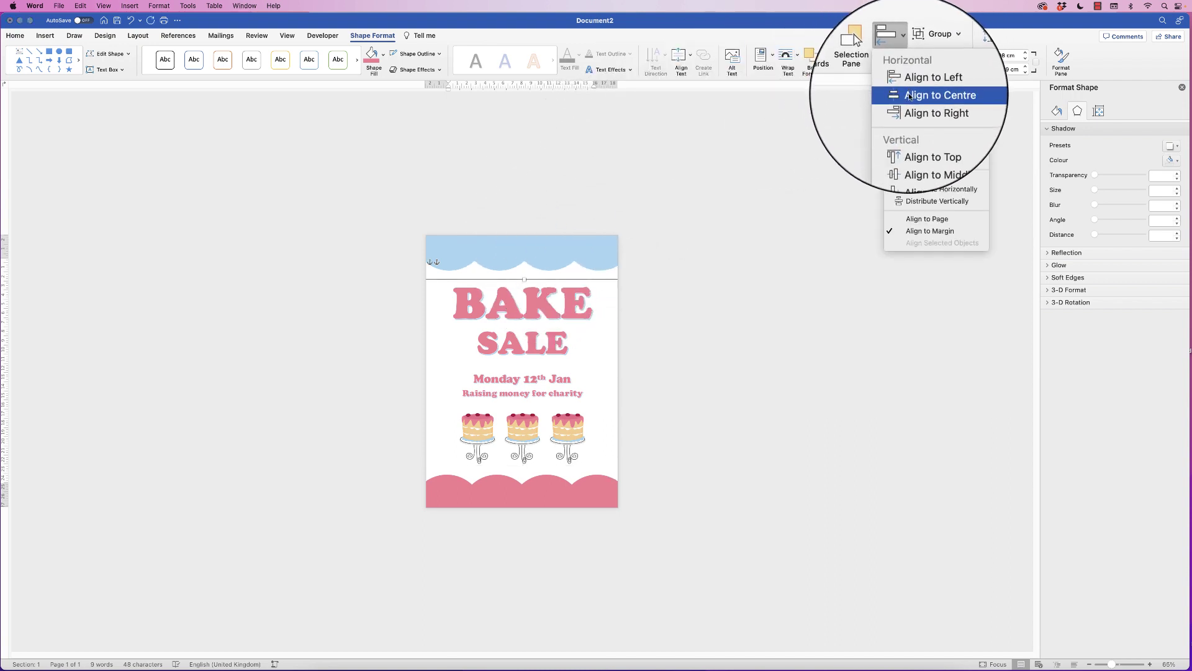
{"action": "left_click", "coordinate": [908, 96]}
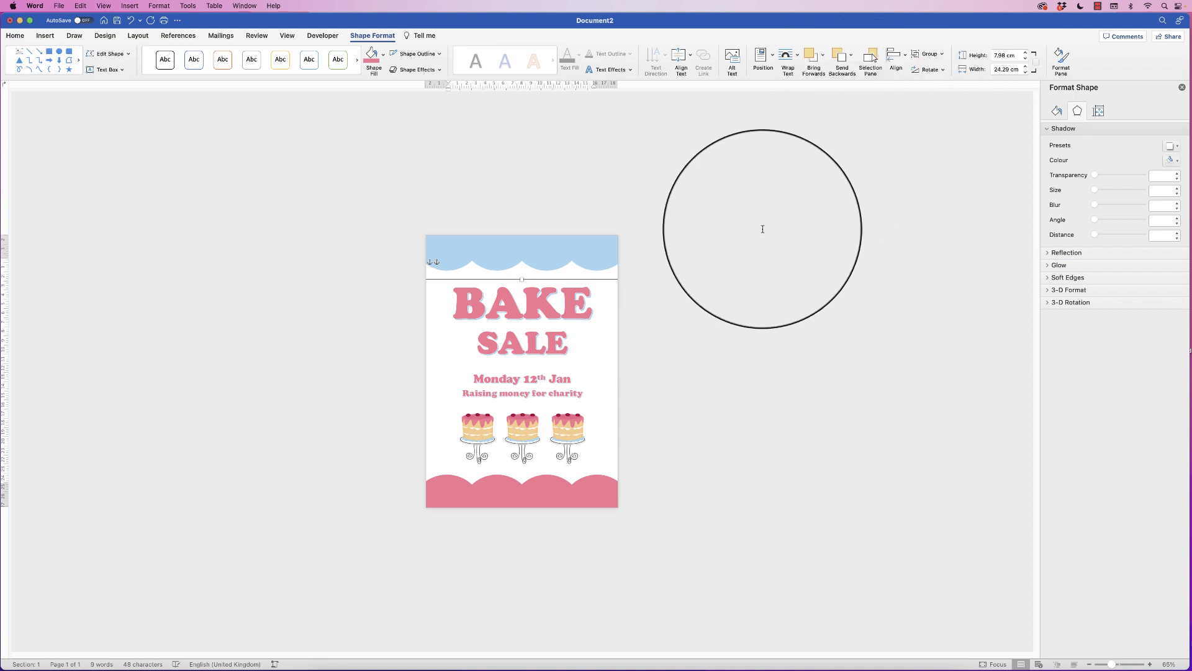
{"action": "left_click", "coordinate": [646, 433]}
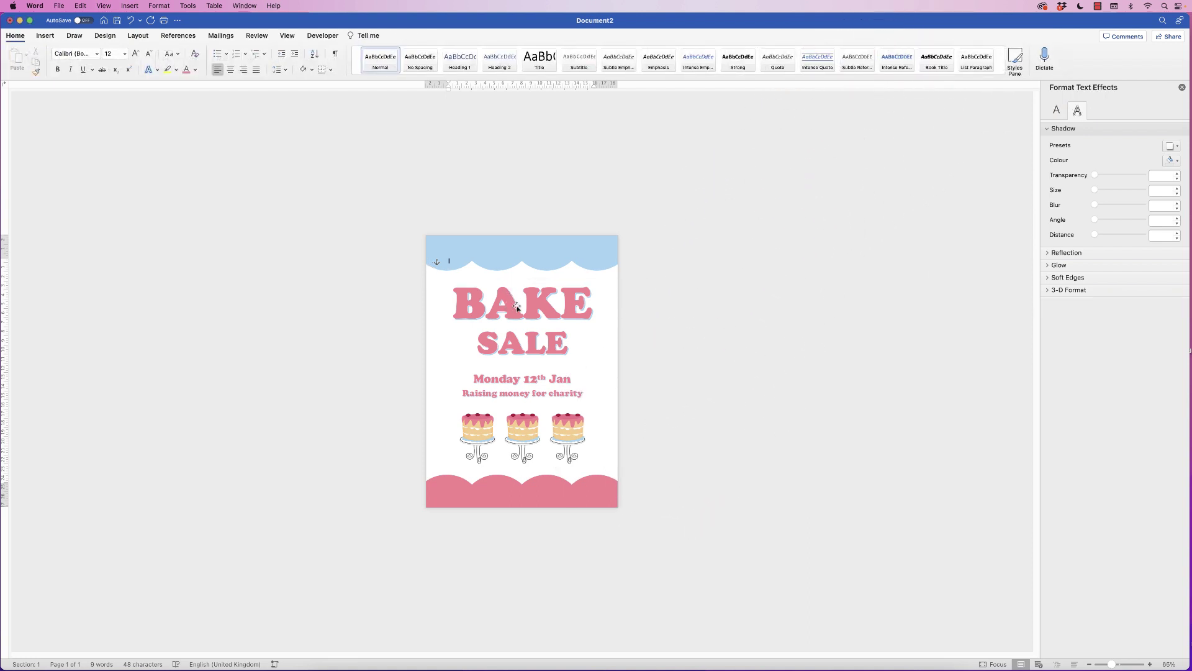
Step: Nudge the BAKE text down slightly, closer to the SALE line
{"action": "left_click", "coordinate": [536, 304]}
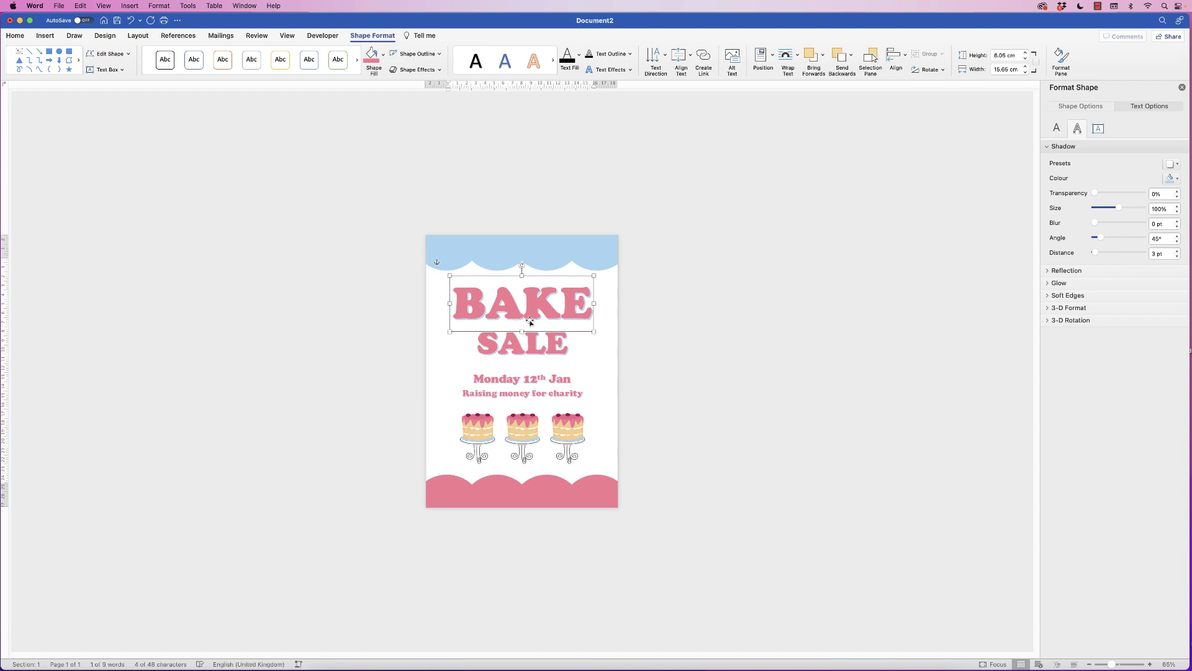
{"action": "key", "text": "Down"}
{"action": "key", "text": "Down"}
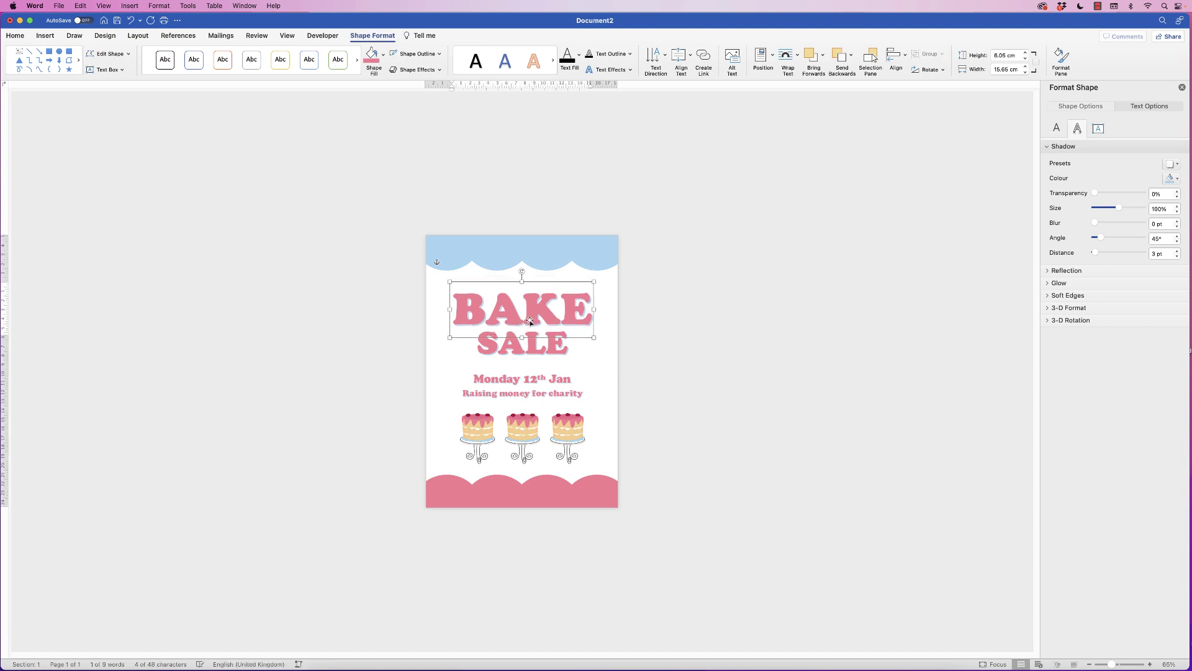